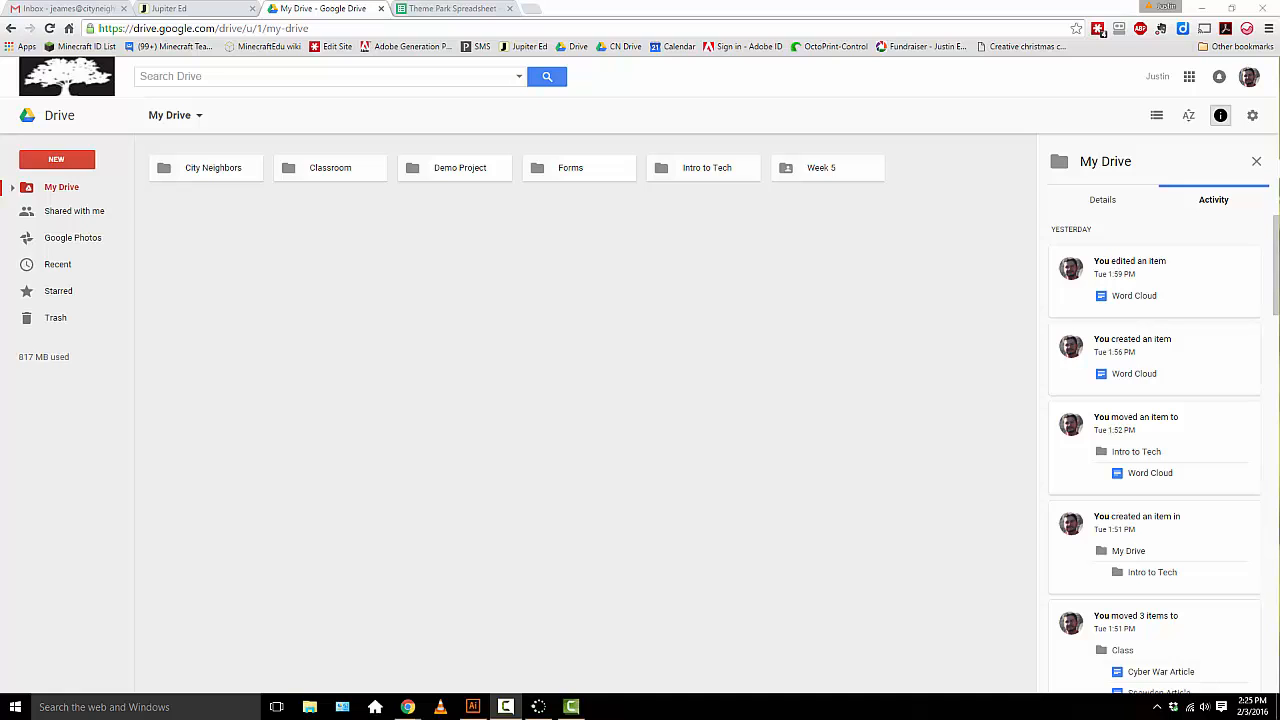
Create a folder named "Forms" inside the Intro to Tech folder.
{"action": "double_click", "coordinate": [705, 175]}
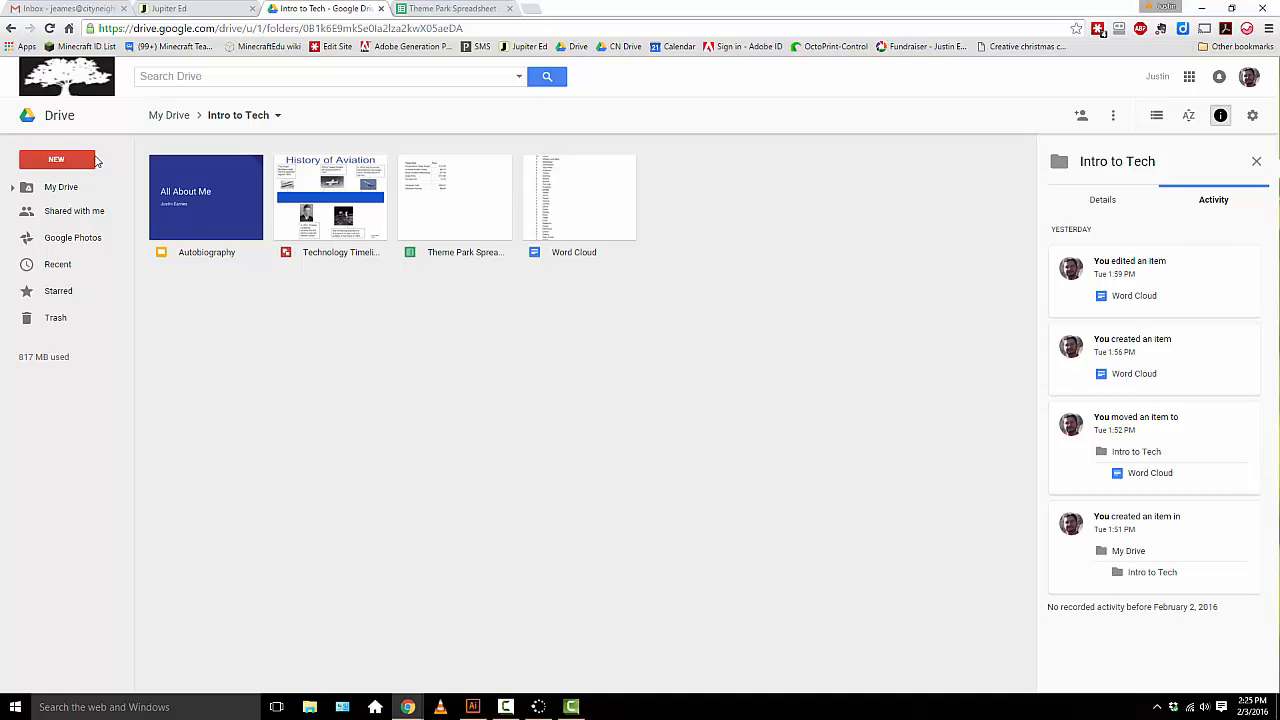
{"action": "left_click", "coordinate": [95, 160]}
{"action": "left_click", "coordinate": [91, 190]}
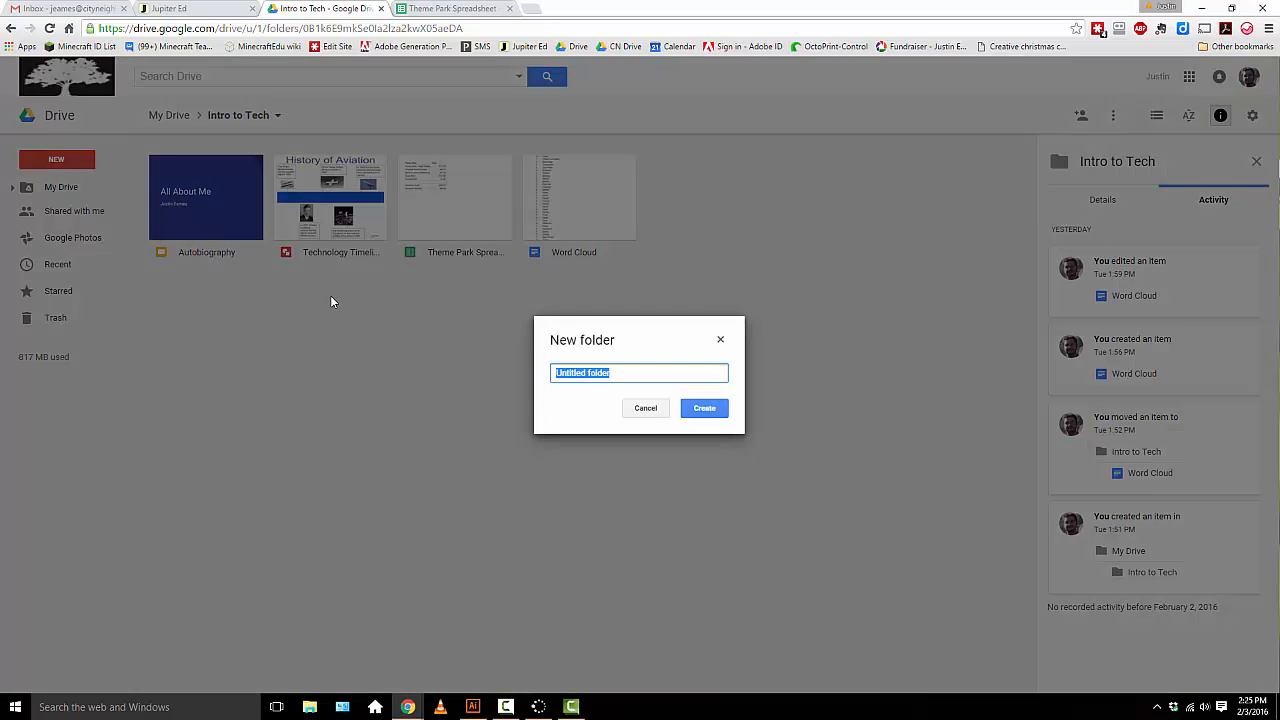
{"action": "type", "text": "Forms"}
{"action": "key", "text": "Return"}
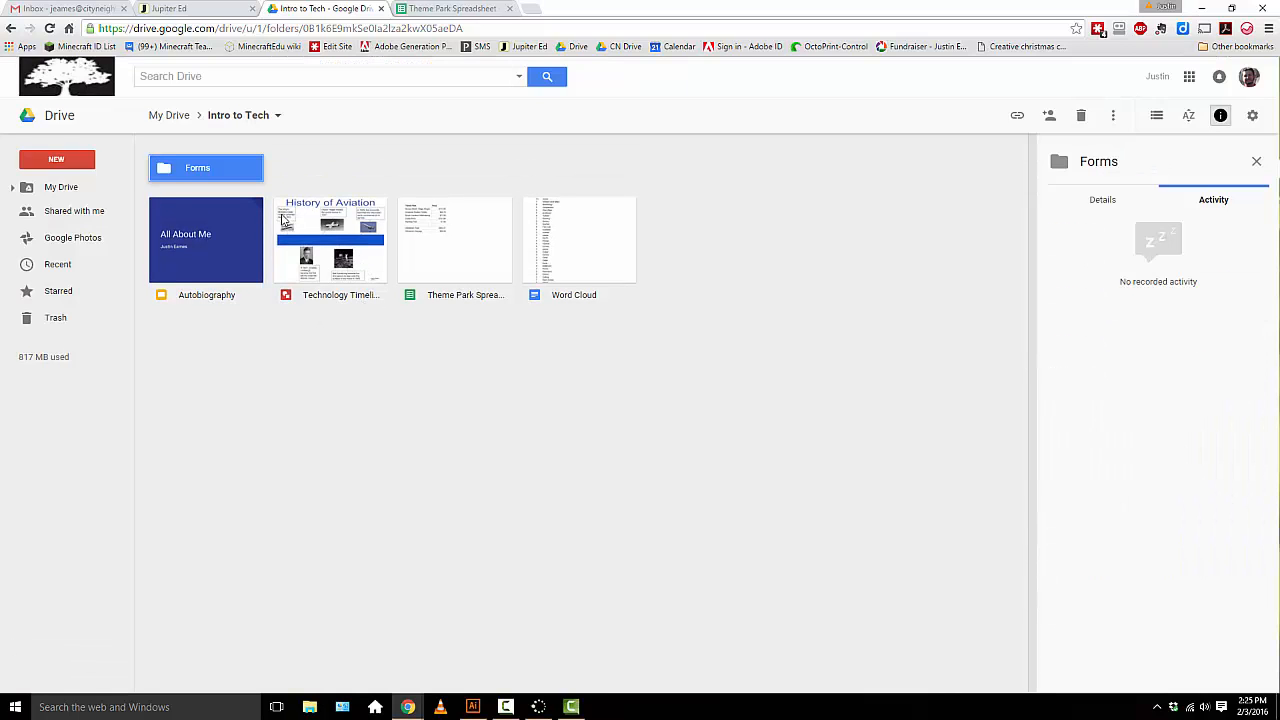
Create a subfolder named "First Ever Form" inside the new Forms folder.
{"action": "double_click", "coordinate": [223, 177]}
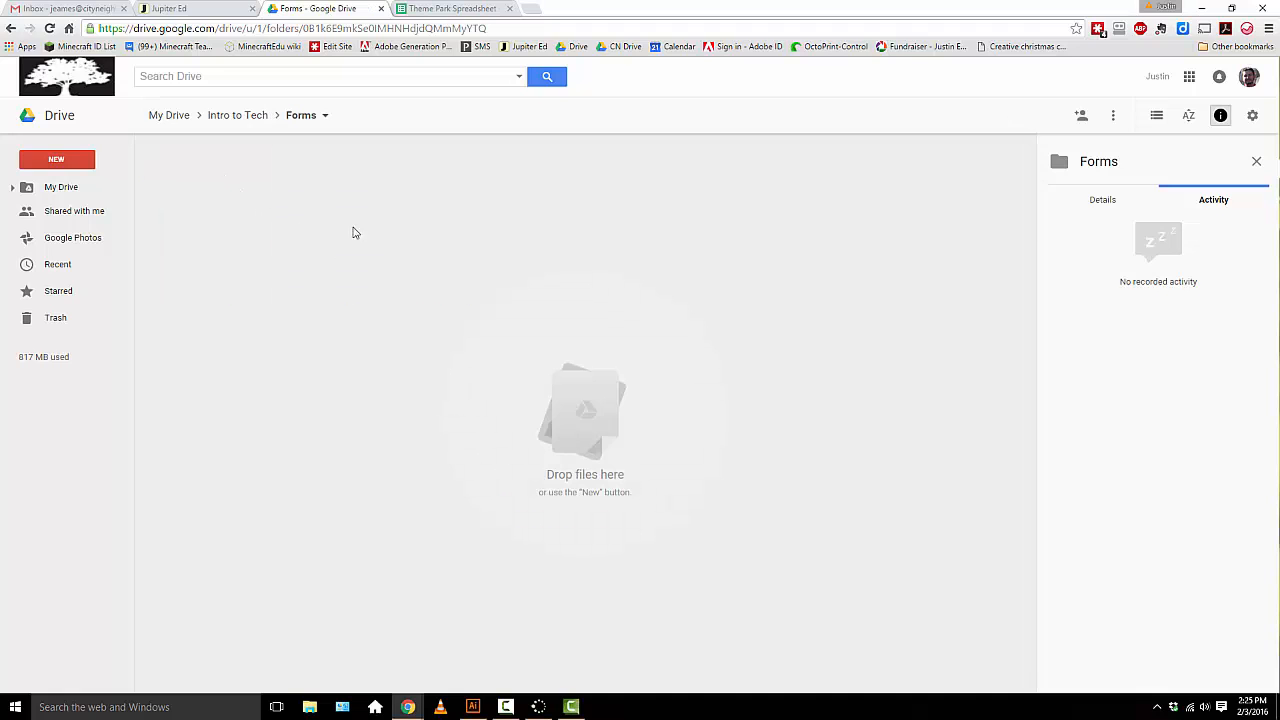
{"action": "left_click", "coordinate": [56, 160]}
{"action": "left_click", "coordinate": [70, 183]}
{"action": "type", "text": "F"}
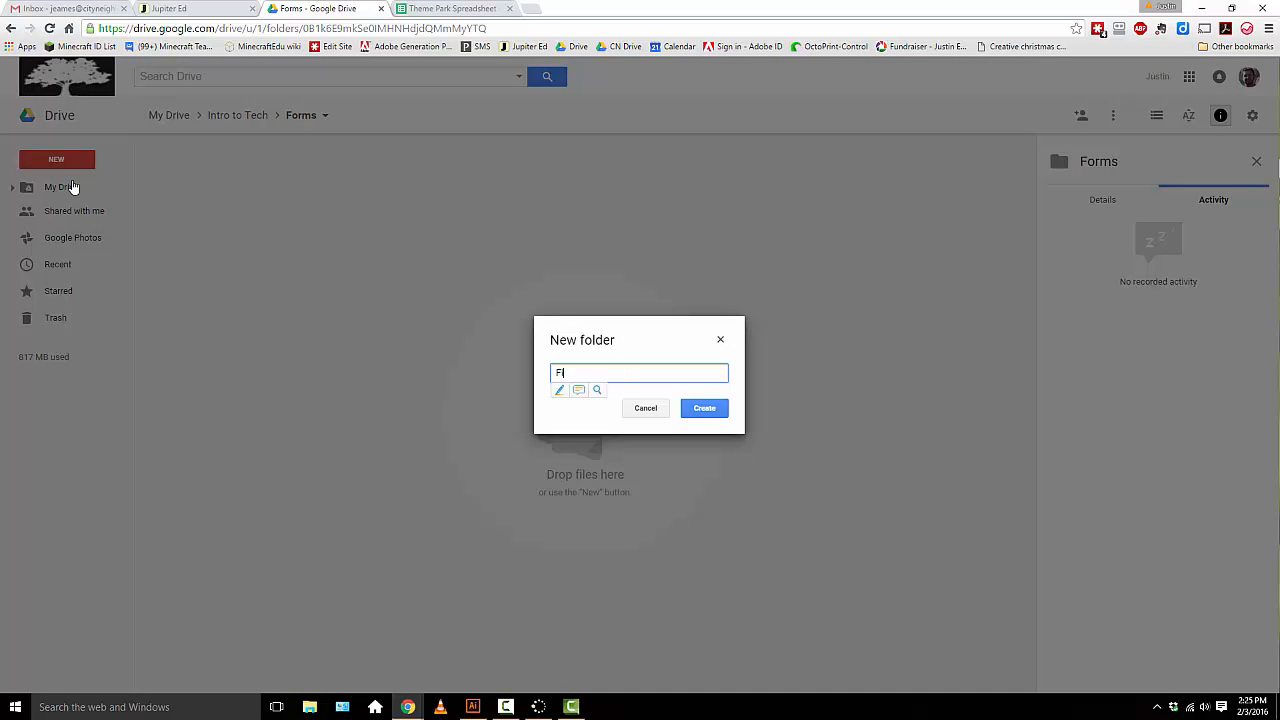
{"action": "type", "text": "irst Ever Form"}
{"action": "key", "text": "Return"}
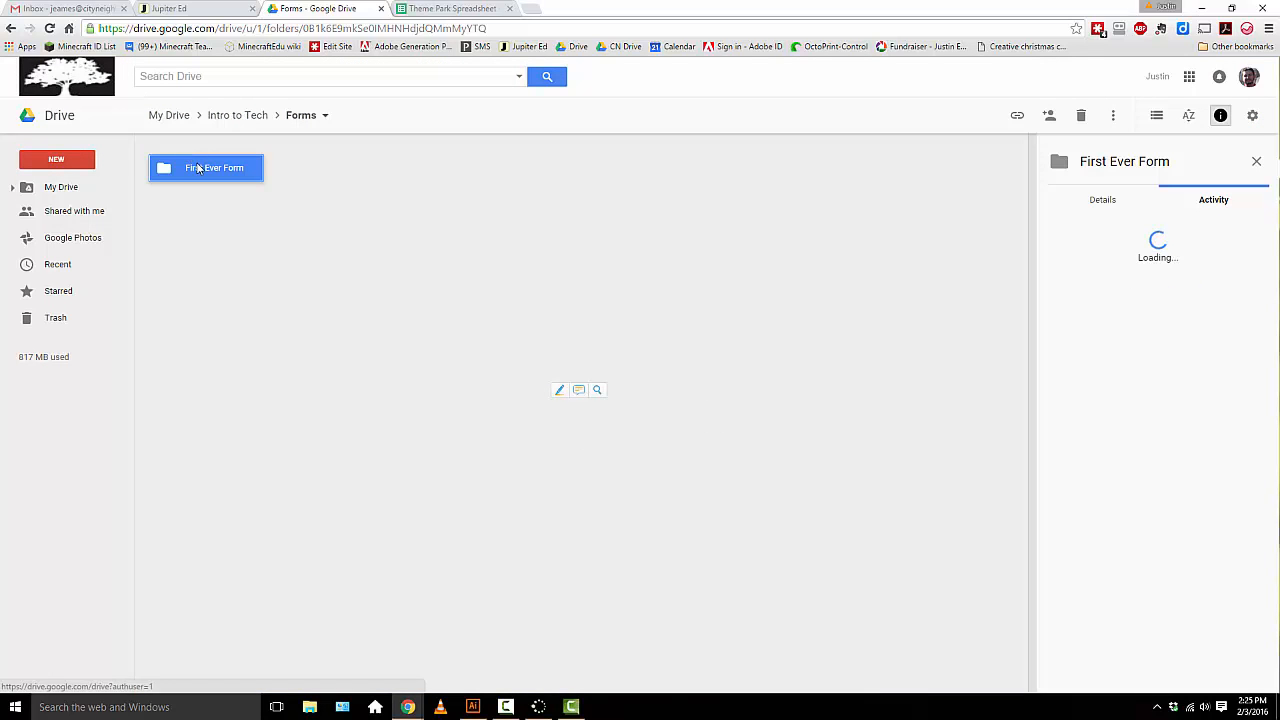
Create a new Google Form in the First Ever Form folder and dismiss the banner promoting the new Google Forms.
{"action": "double_click", "coordinate": [198, 168]}
{"action": "left_click", "coordinate": [90, 162]}
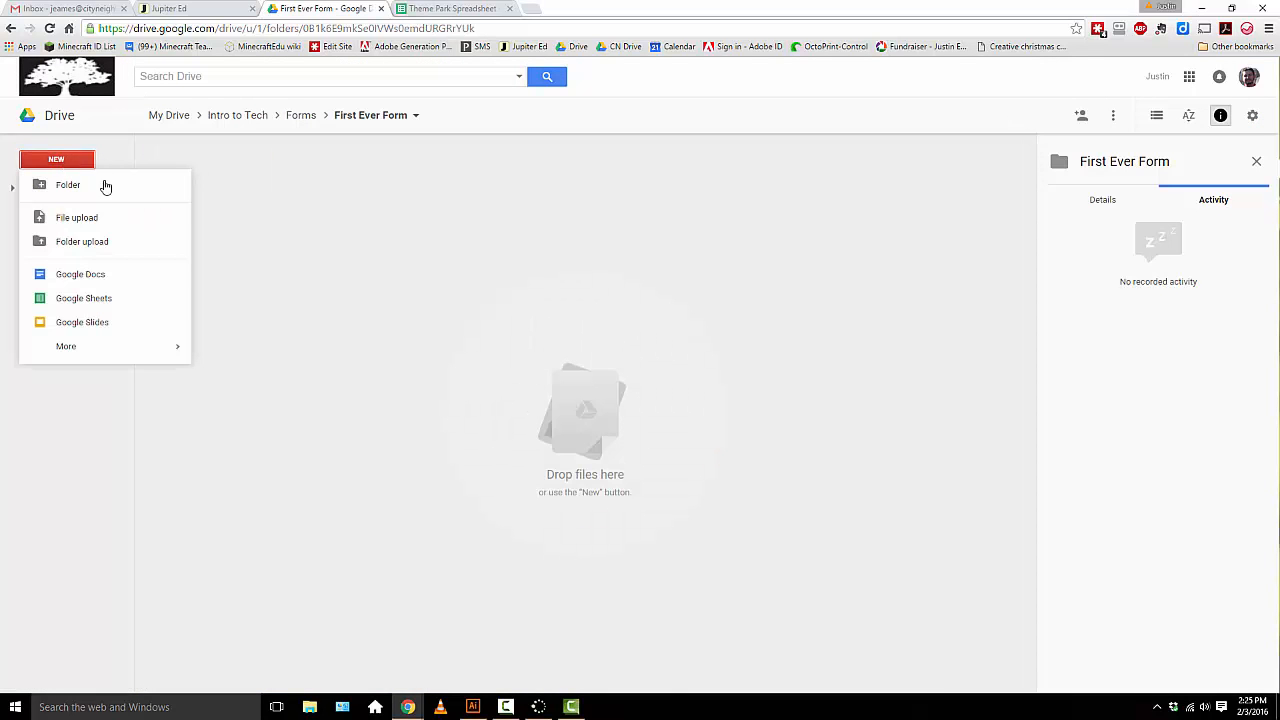
{"action": "mouse_move", "coordinate": [107, 355]}
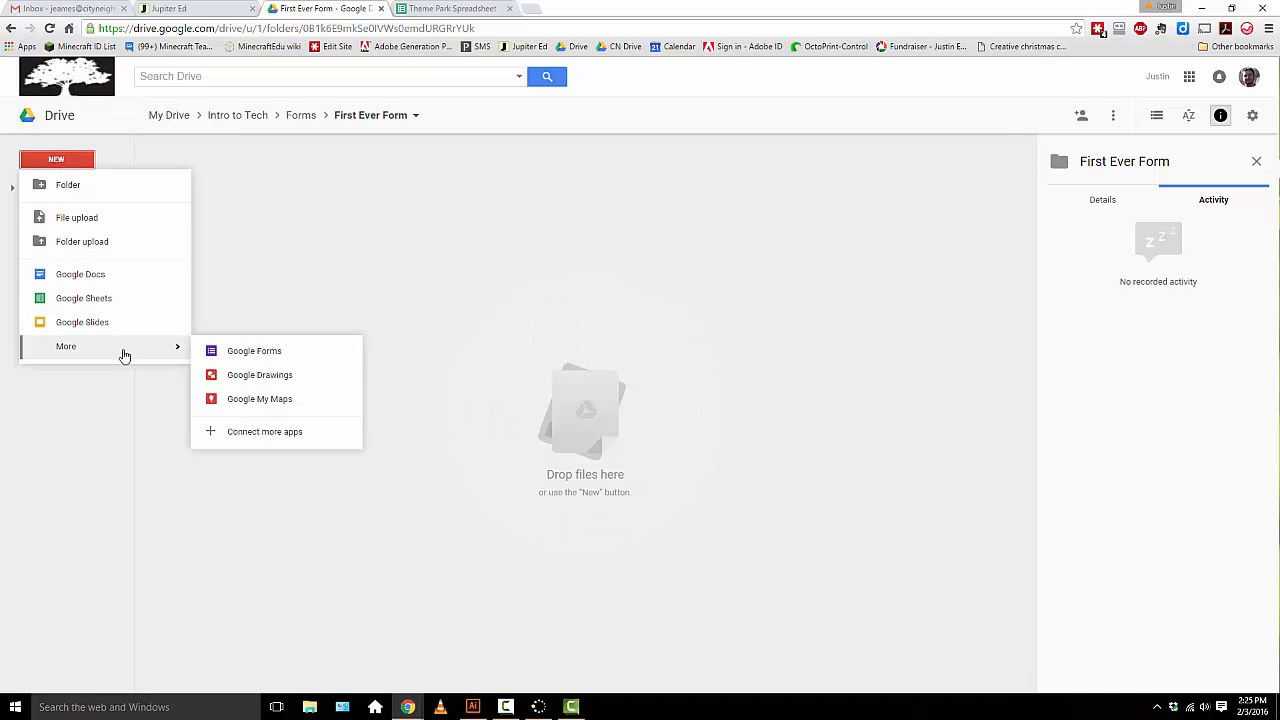
{"action": "left_click", "coordinate": [225, 352]}
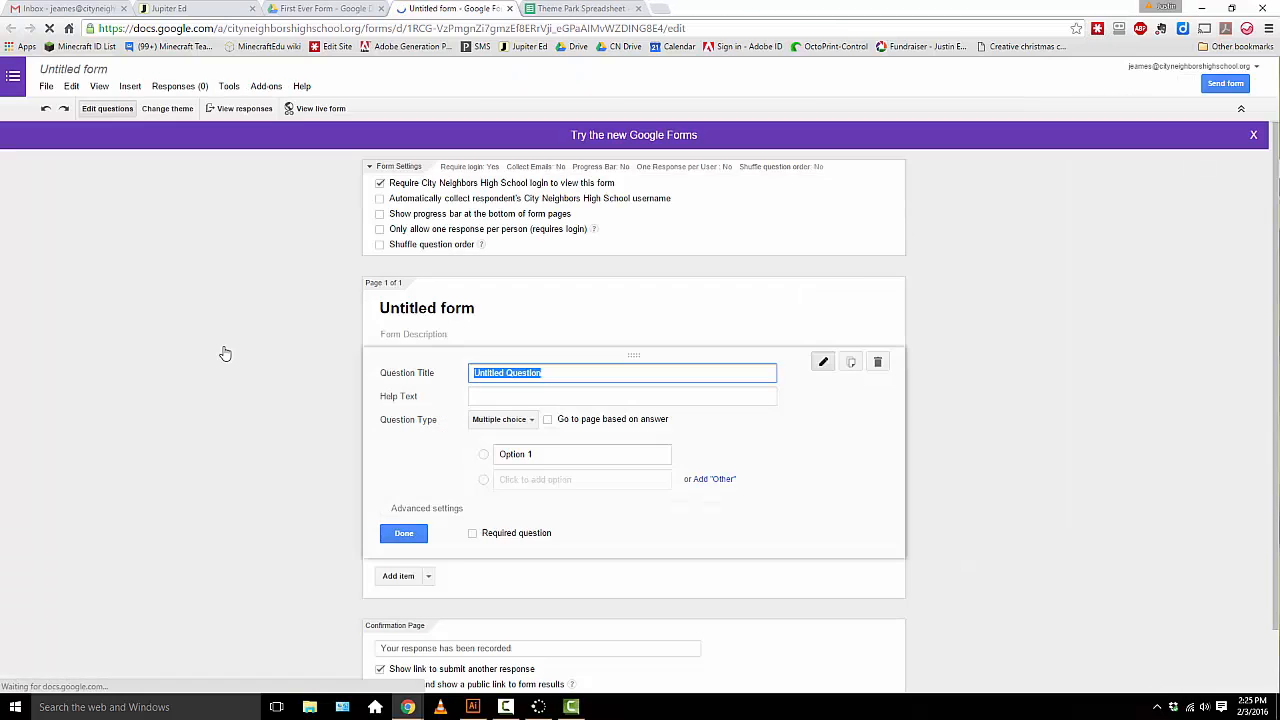
{"action": "left_click", "coordinate": [1253, 140]}
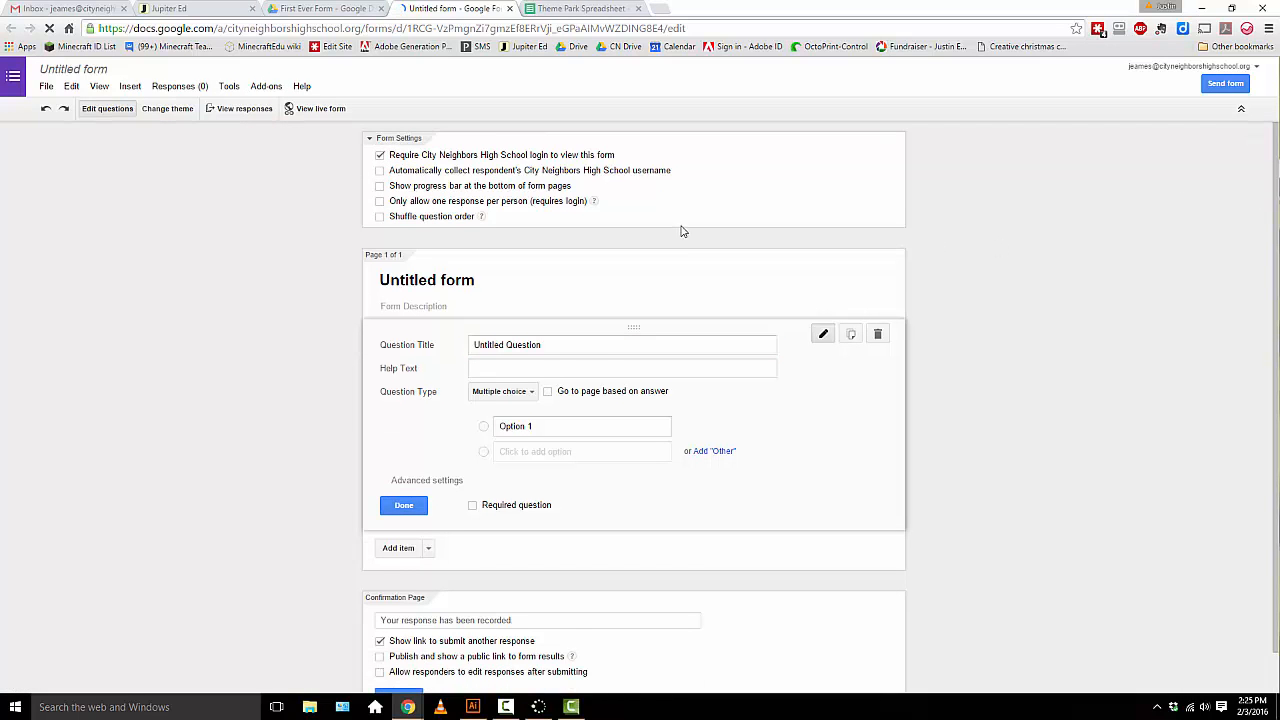
Browse the default themes and apply the Beach Evening theme to the form.
{"action": "left_click", "coordinate": [176, 112]}
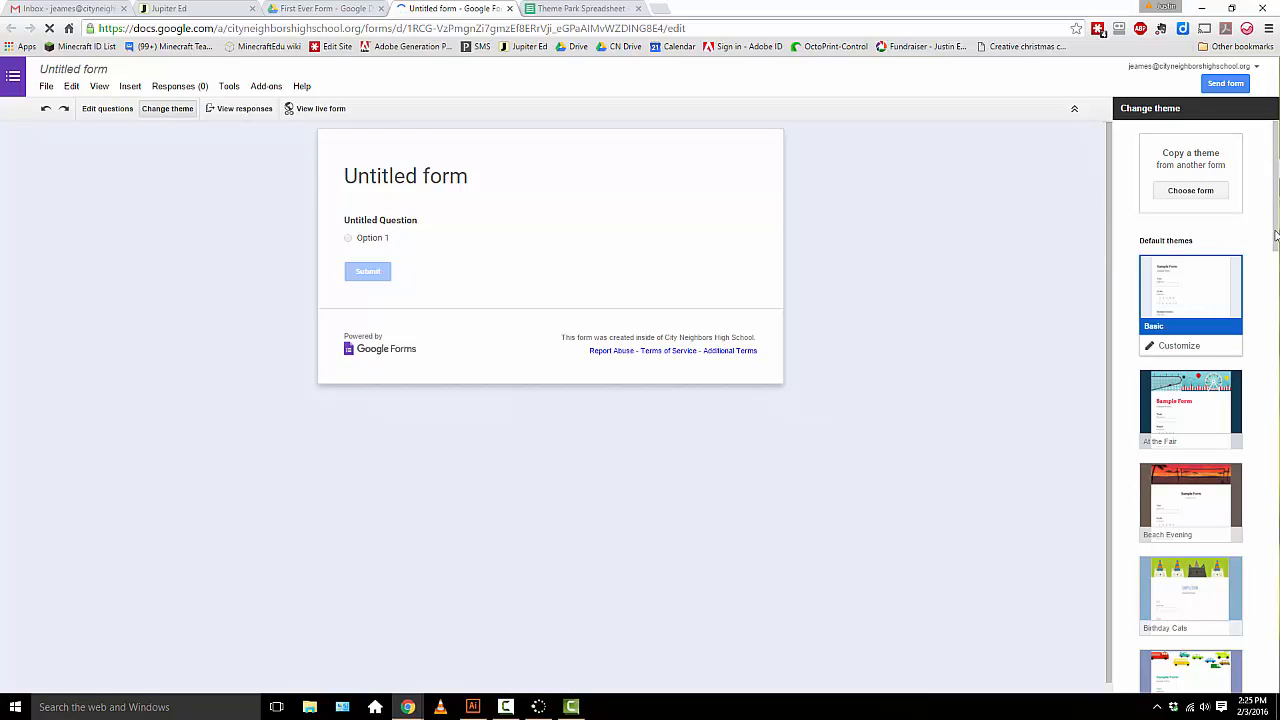
{"action": "scroll", "coordinate": [1270, 310], "scroll_direction": "down", "scroll_amount": 3}
{"action": "scroll", "coordinate": [1270, 310], "scroll_direction": "down", "scroll_amount": 1}
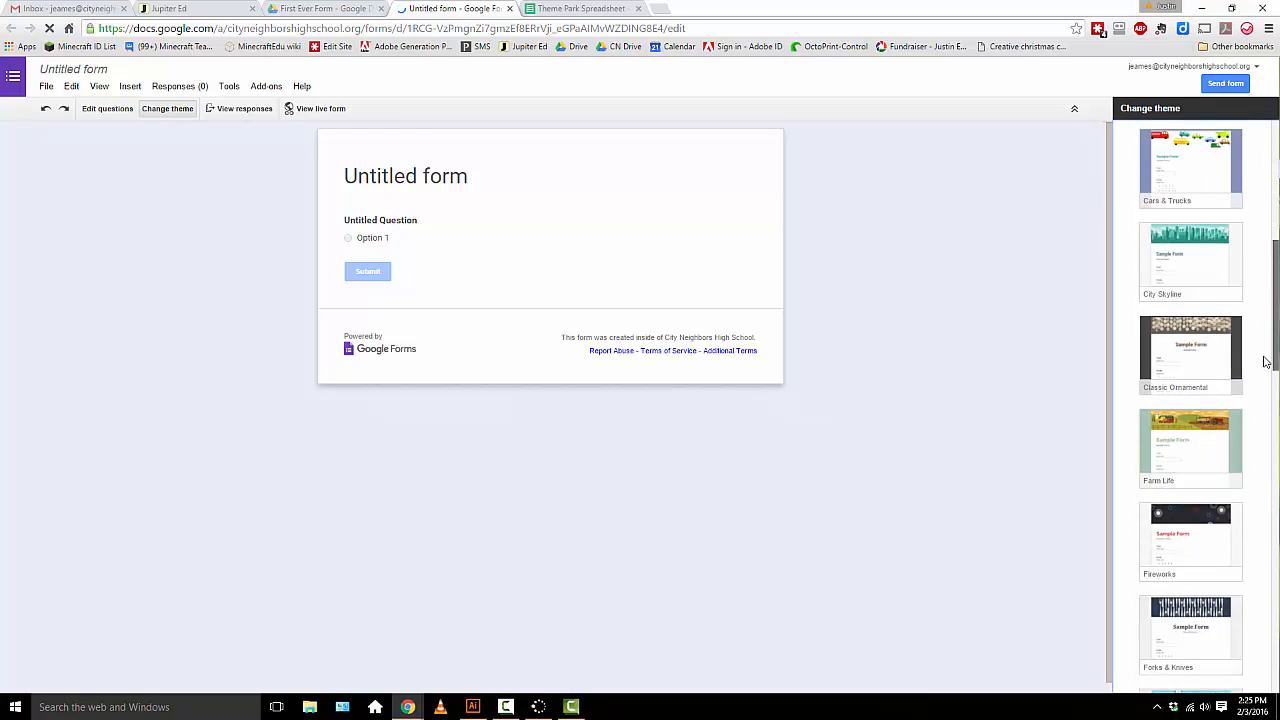
{"action": "scroll", "coordinate": [1270, 310], "scroll_direction": "up", "scroll_amount": 2}
{"action": "left_click", "coordinate": [1205, 274]}
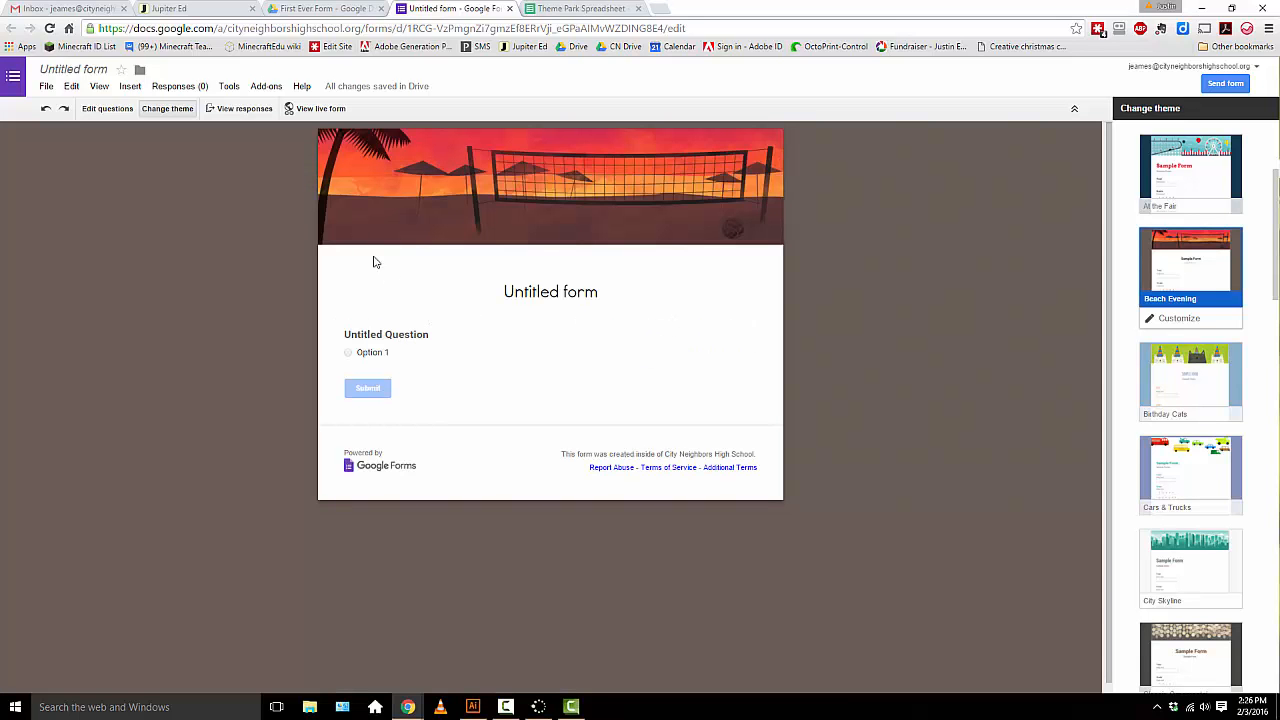
Enable automatic collection of respondents' usernames and title the form with the teacher's name followed by "Teaches Google Forms".
{"action": "left_click", "coordinate": [121, 111]}
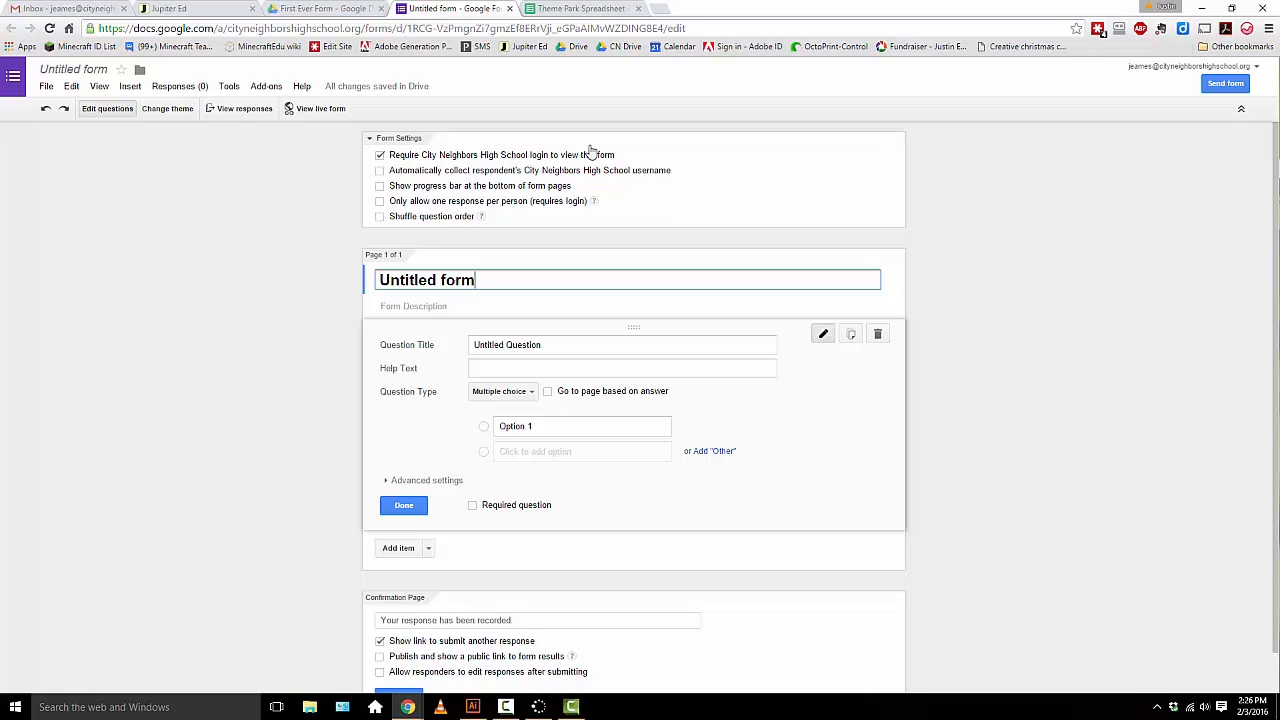
{"action": "left_click", "coordinate": [380, 171]}
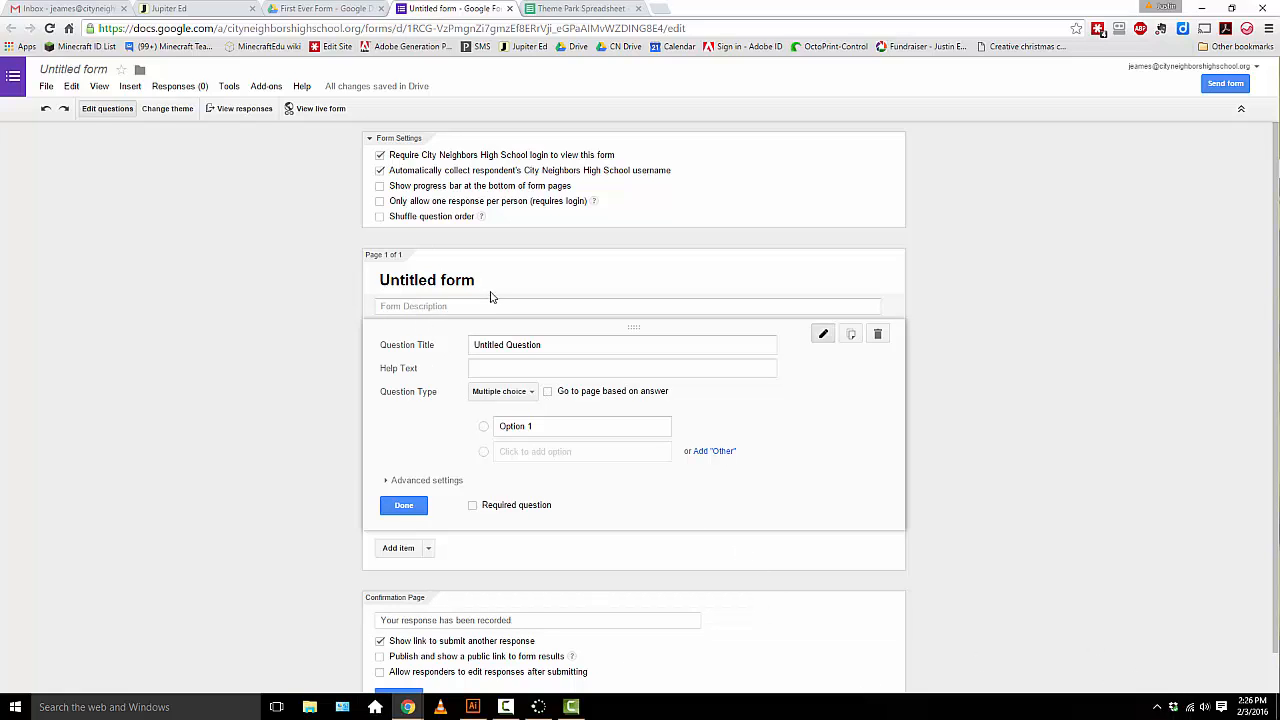
{"action": "left_click", "coordinate": [458, 280]}
{"action": "left_click_drag", "start_coordinate": [458, 280], "coordinate": [346, 284]}
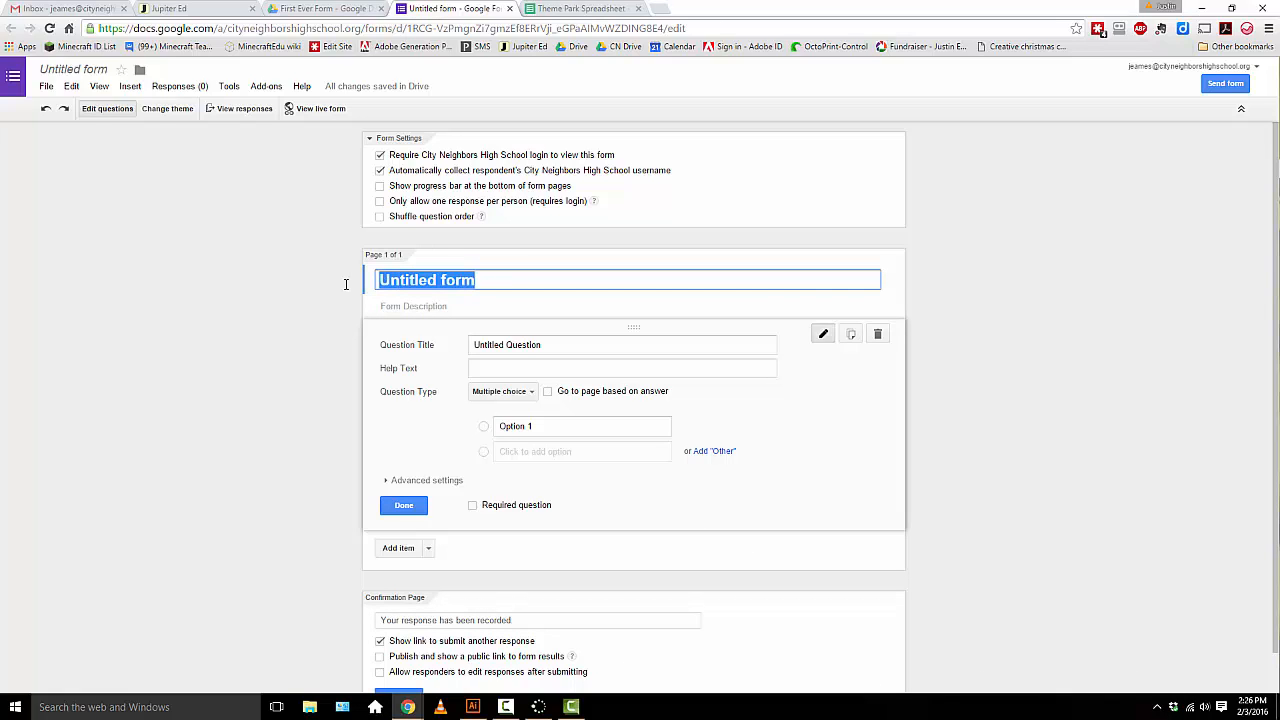
{"action": "type", "text": "Mr. Ea"}
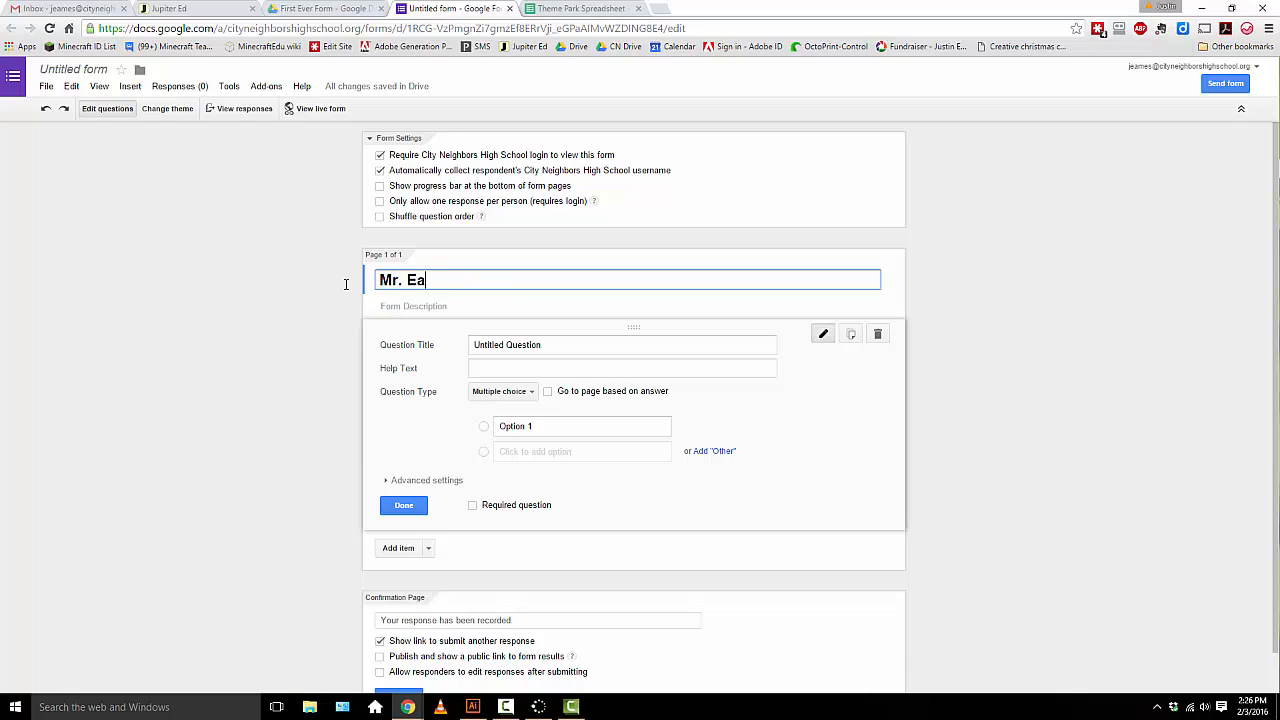
{"action": "type", "text": "mes Teaches"}
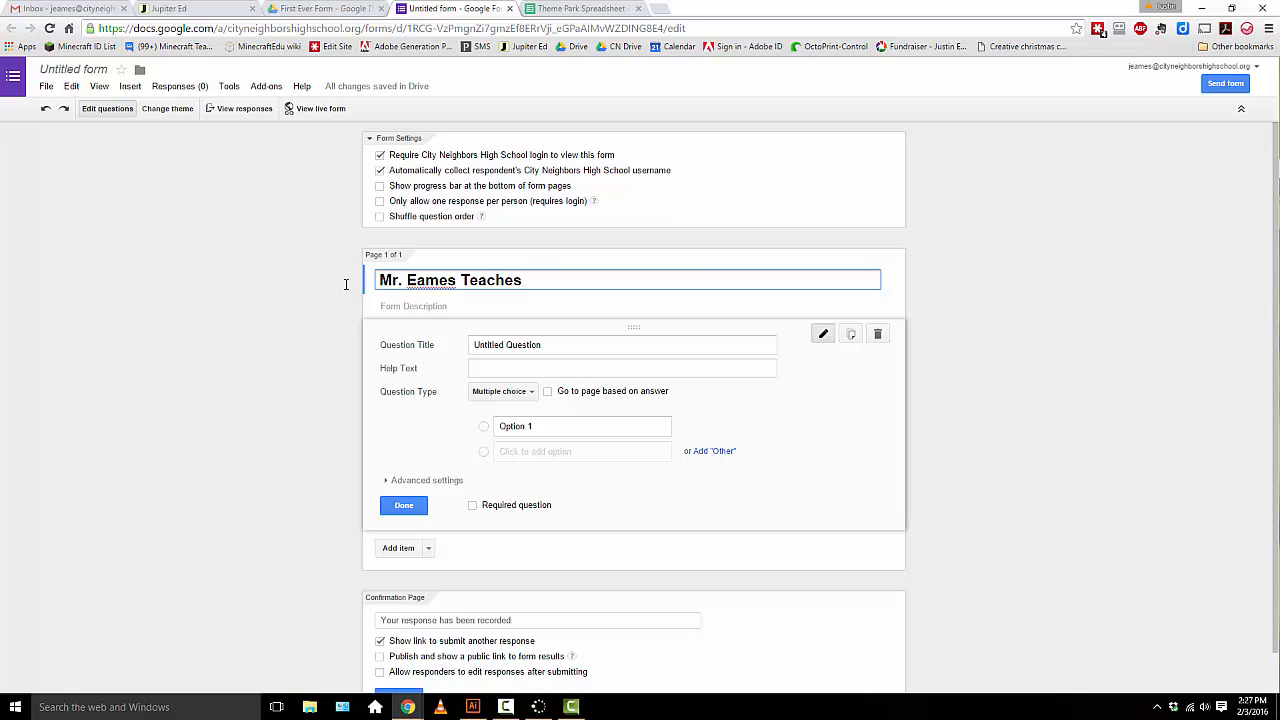
{"action": "type", "text": " Go"}
{"action": "key", "text": "BackSpace"}
{"action": "type", "text": "Google Forms"}
Title the first question "What is your first name?" and give it the help text "The name your momma gave you!".
{"action": "left_click_drag", "start_coordinate": [548, 344], "coordinate": [465, 346]}
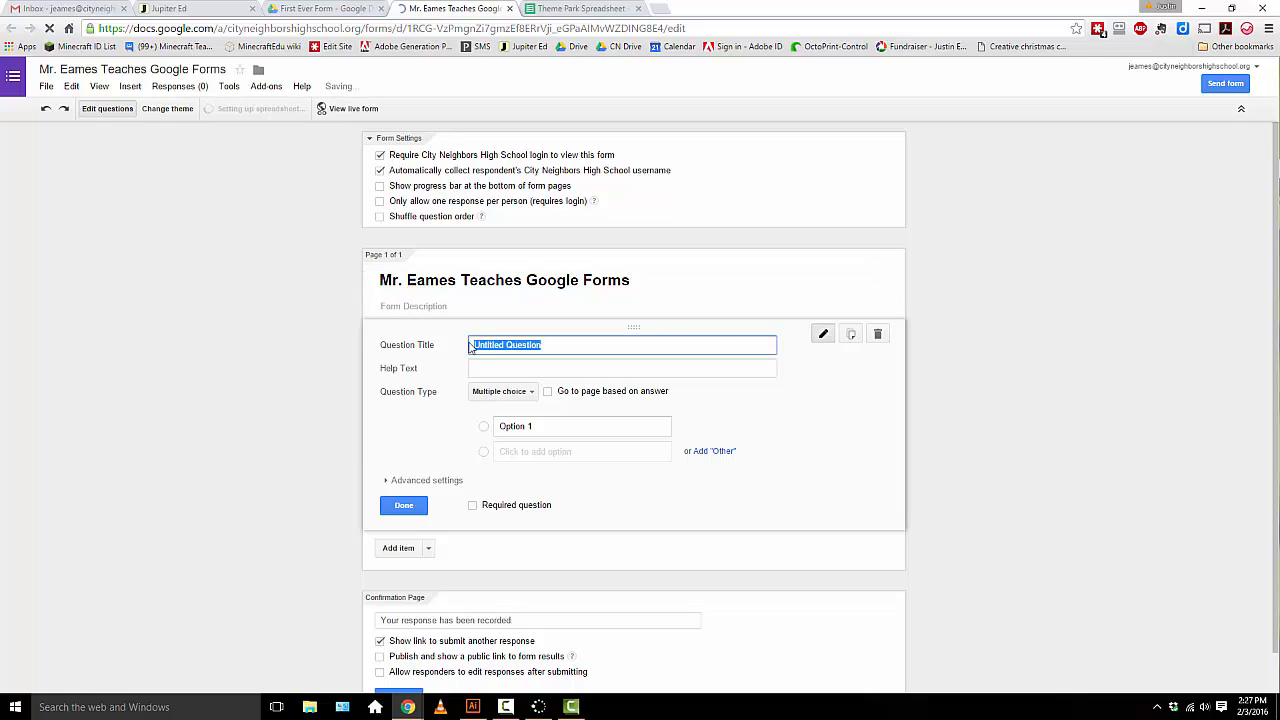
{"action": "type", "text": "W"}
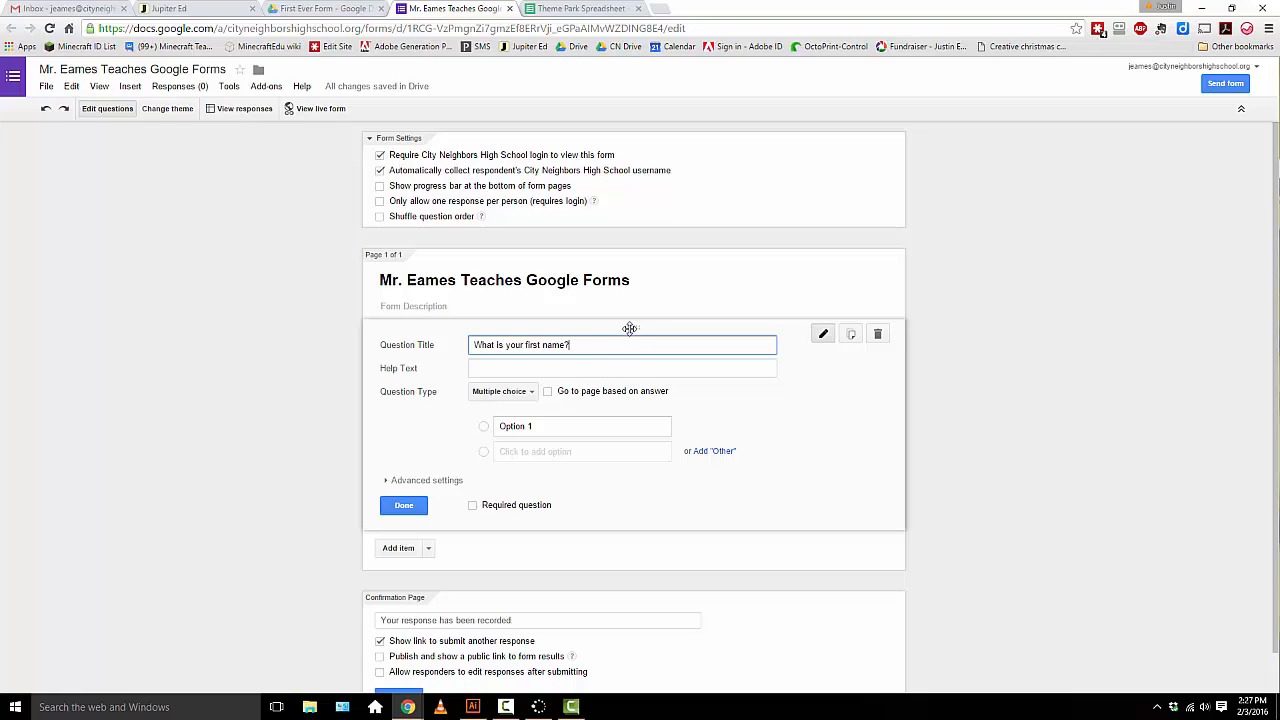
{"action": "left_click", "coordinate": [490, 371]}
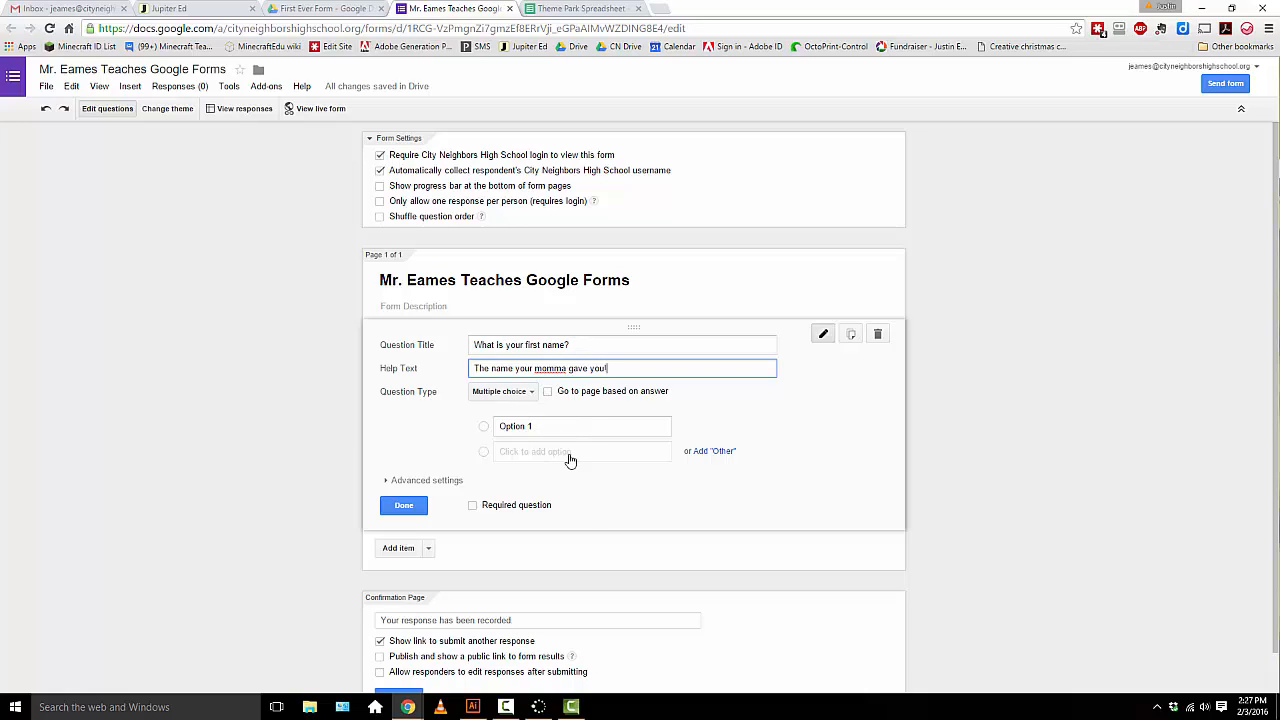
Change the first-name question's type to Text and make it a required question.
{"action": "left_click", "coordinate": [526, 394]}
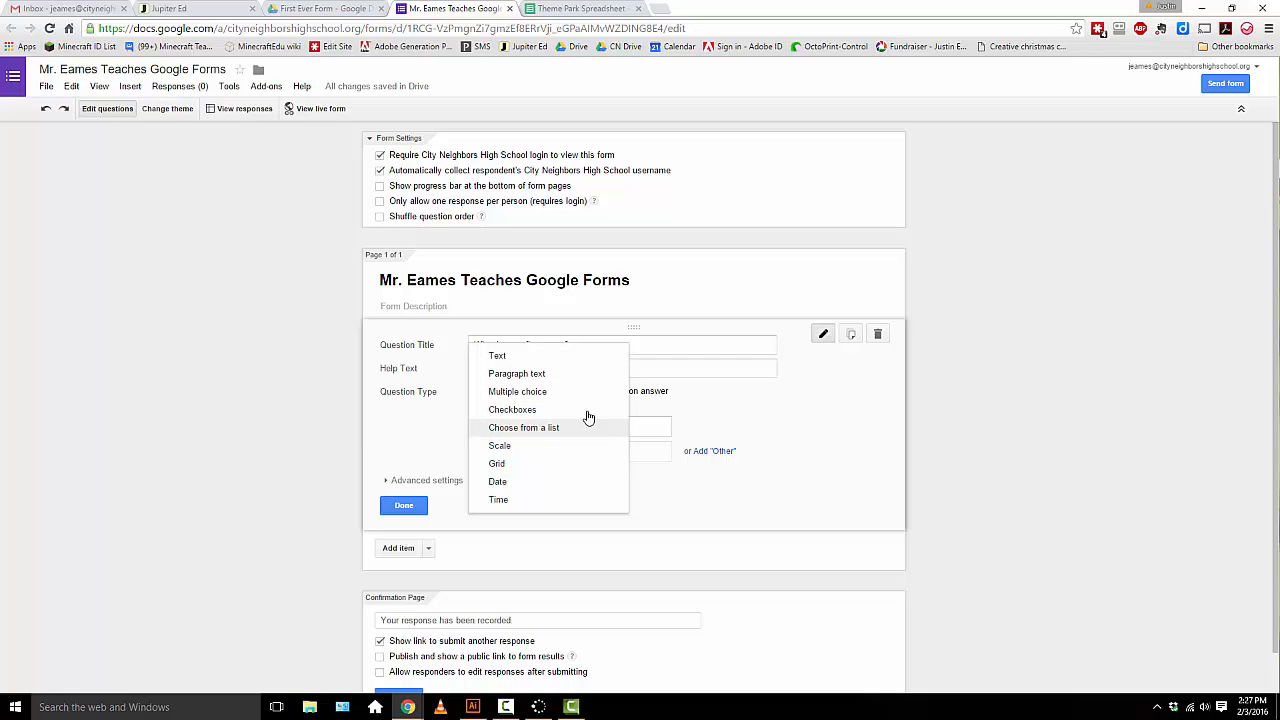
{"action": "left_click", "coordinate": [432, 476]}
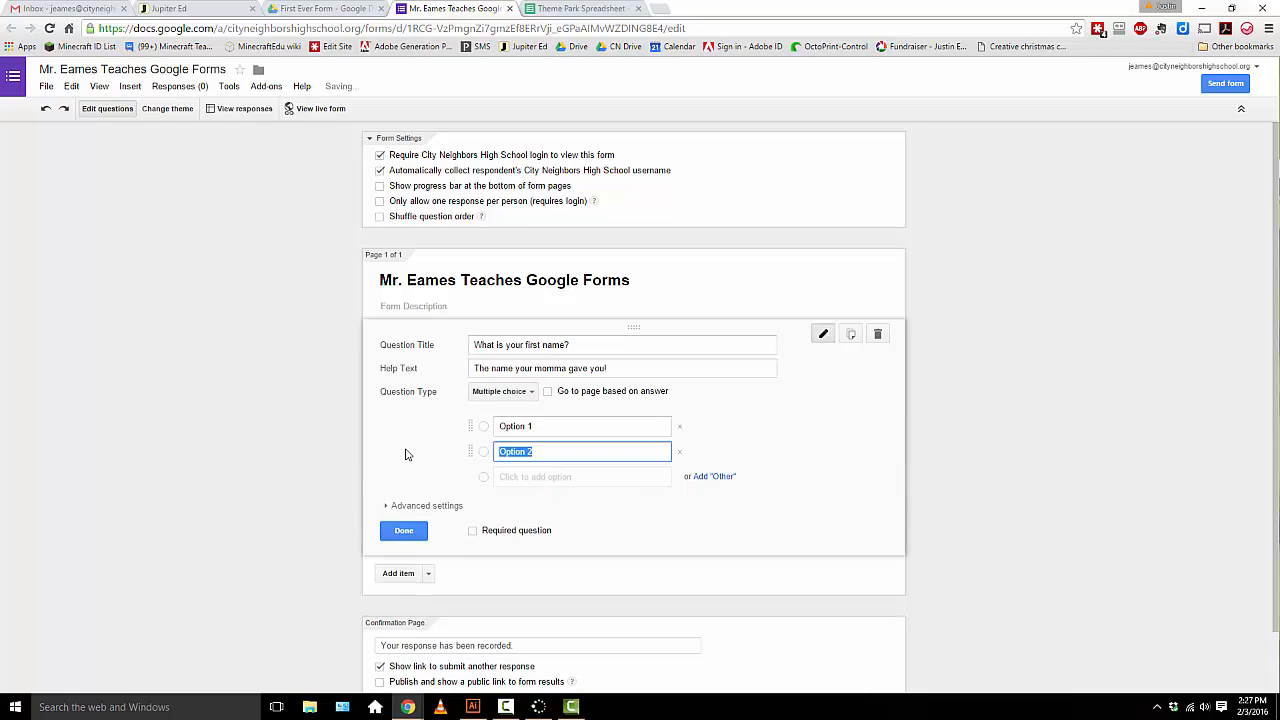
{"action": "left_click", "coordinate": [486, 403]}
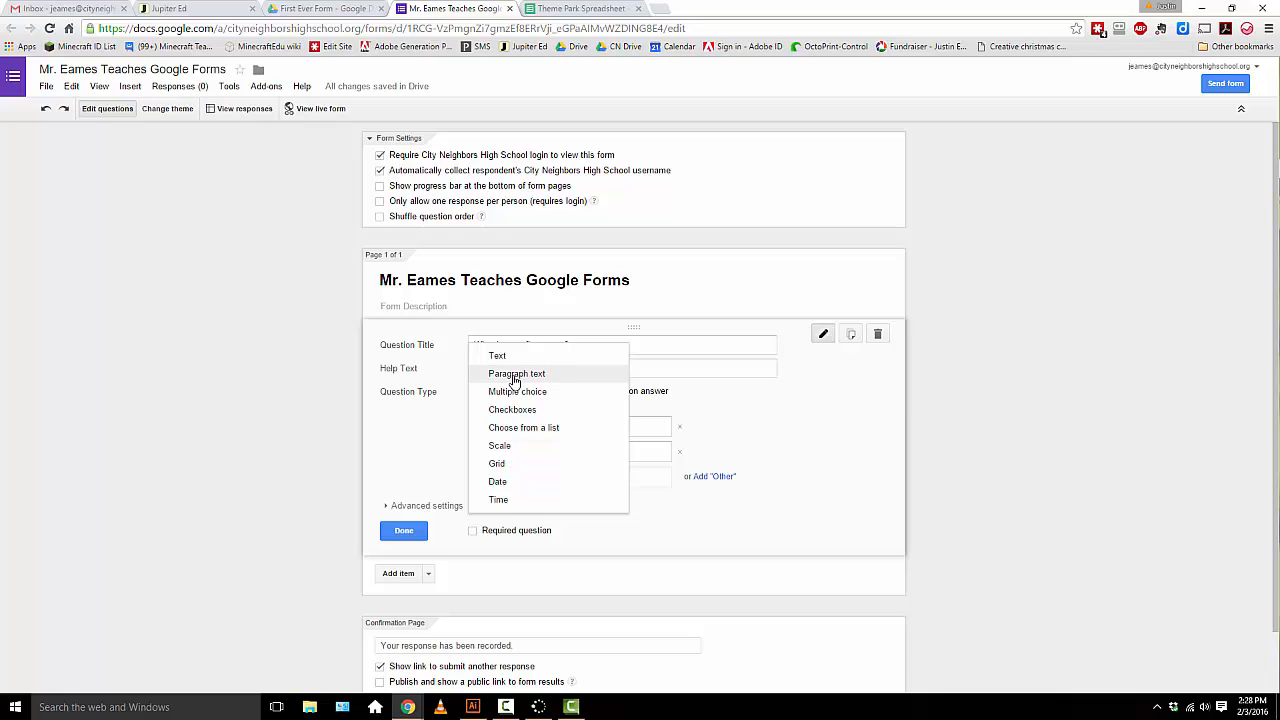
{"action": "left_click", "coordinate": [515, 356]}
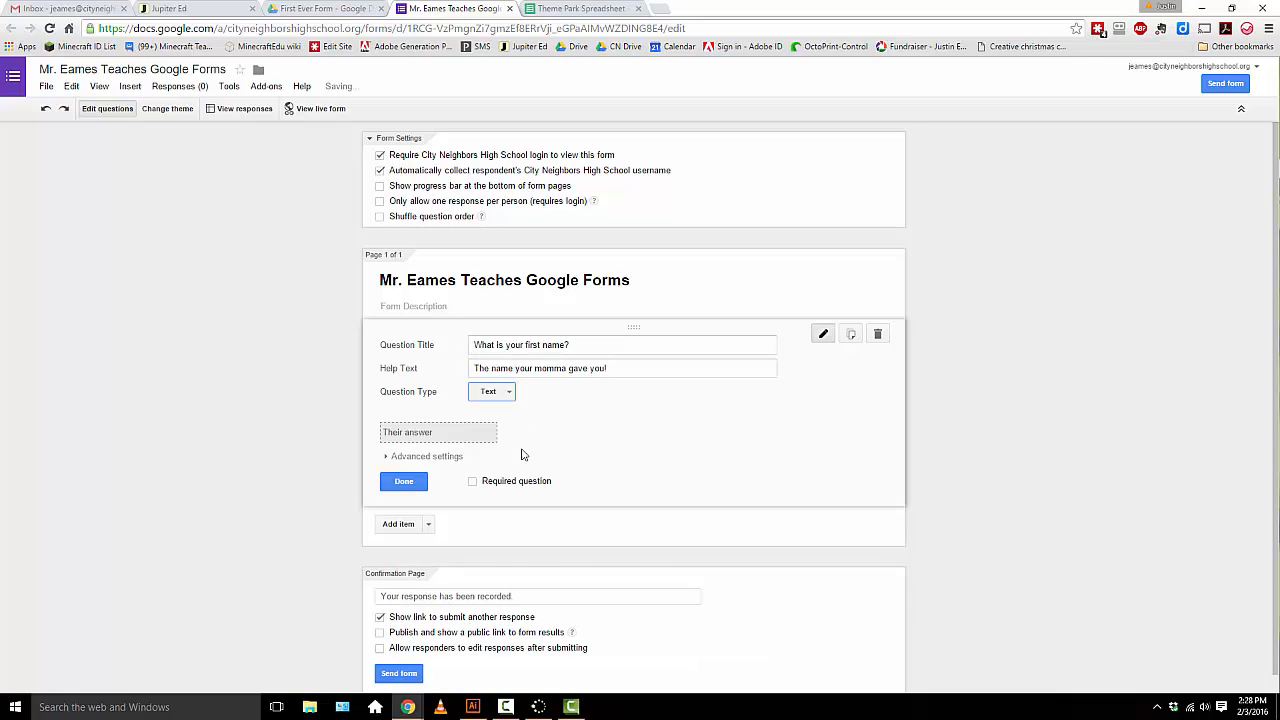
{"action": "left_click", "coordinate": [391, 458]}
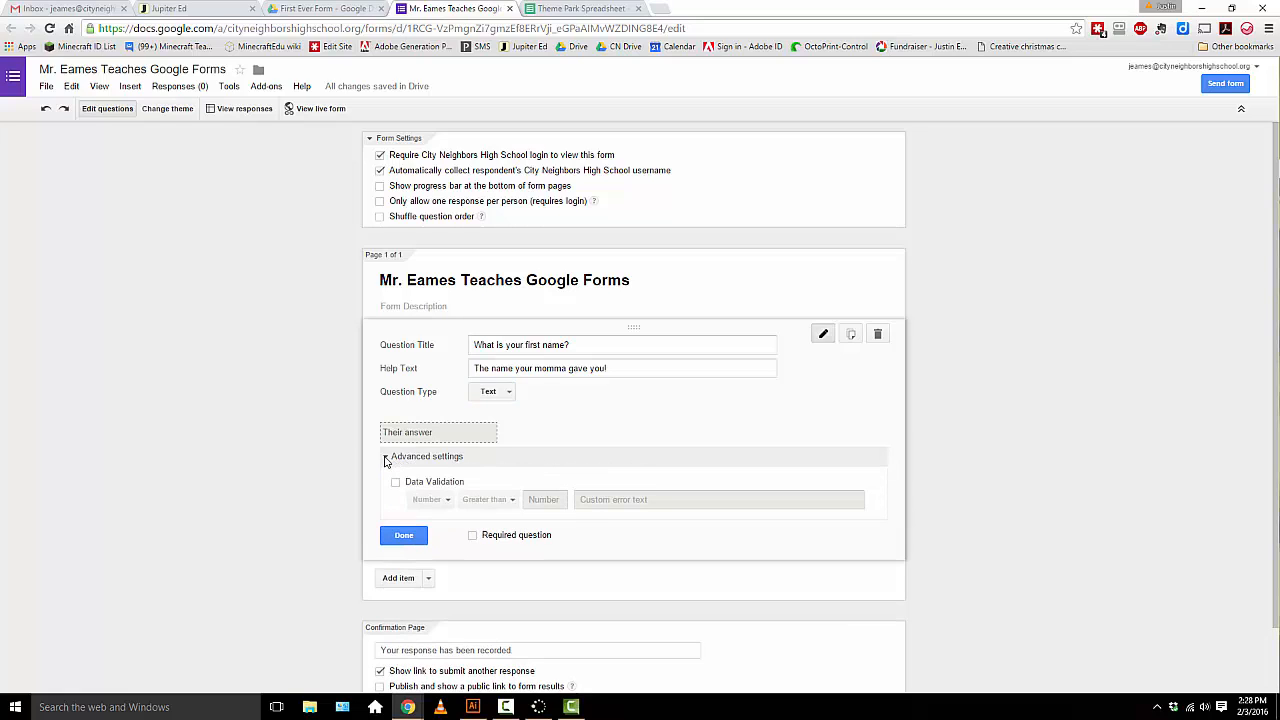
{"action": "left_click", "coordinate": [387, 458]}
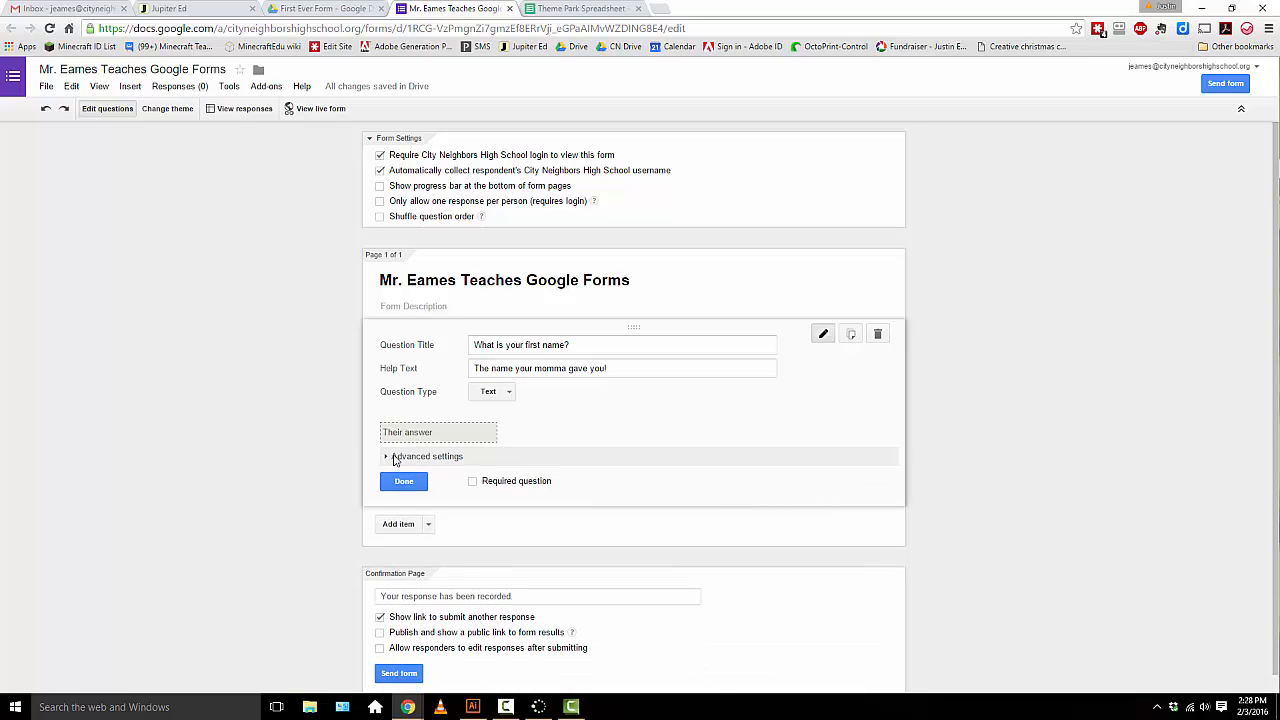
{"action": "left_click", "coordinate": [472, 484]}
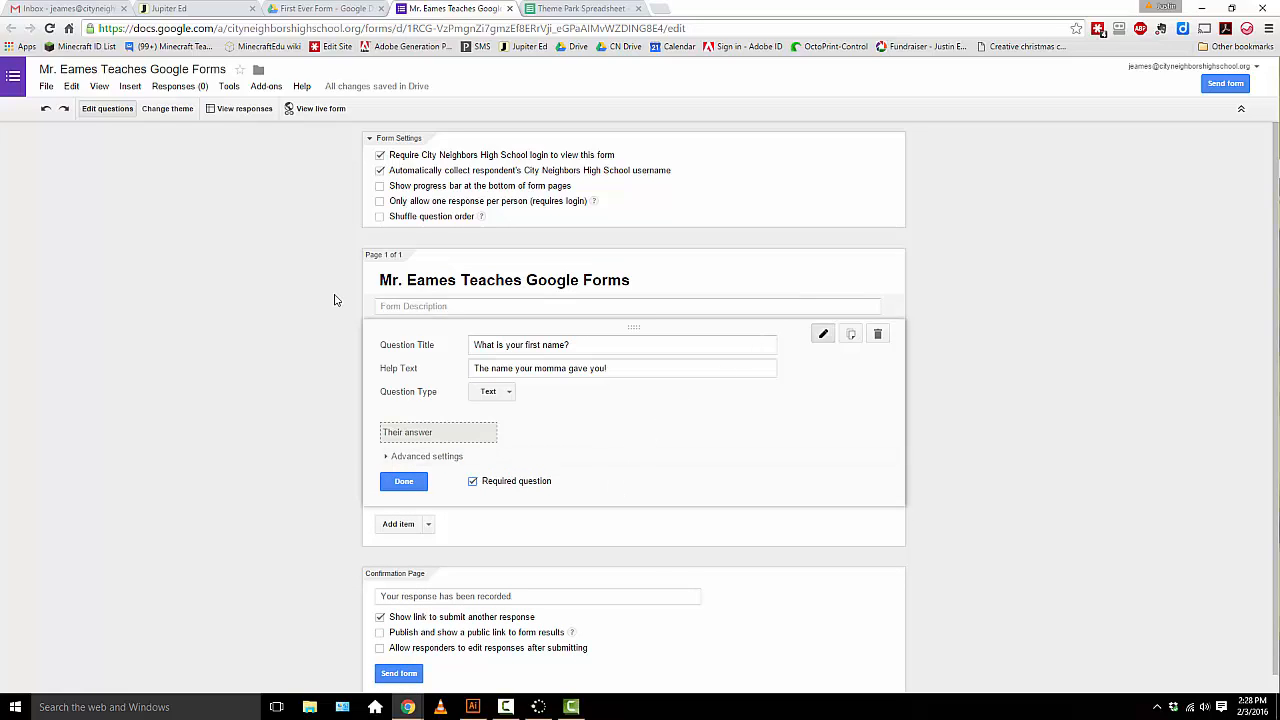
Add a required Date question titled "What is your birthday?" that includes the year but not the time.
{"action": "left_click", "coordinate": [428, 526]}
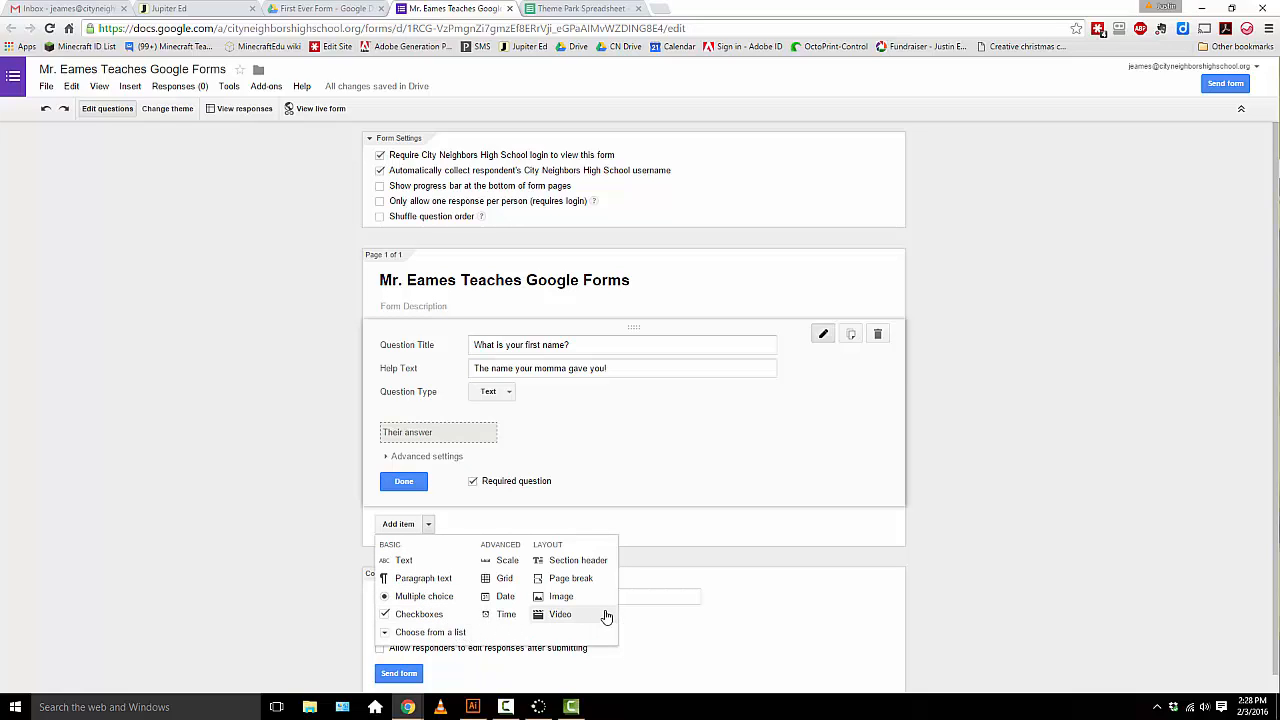
{"action": "left_click", "coordinate": [506, 597]}
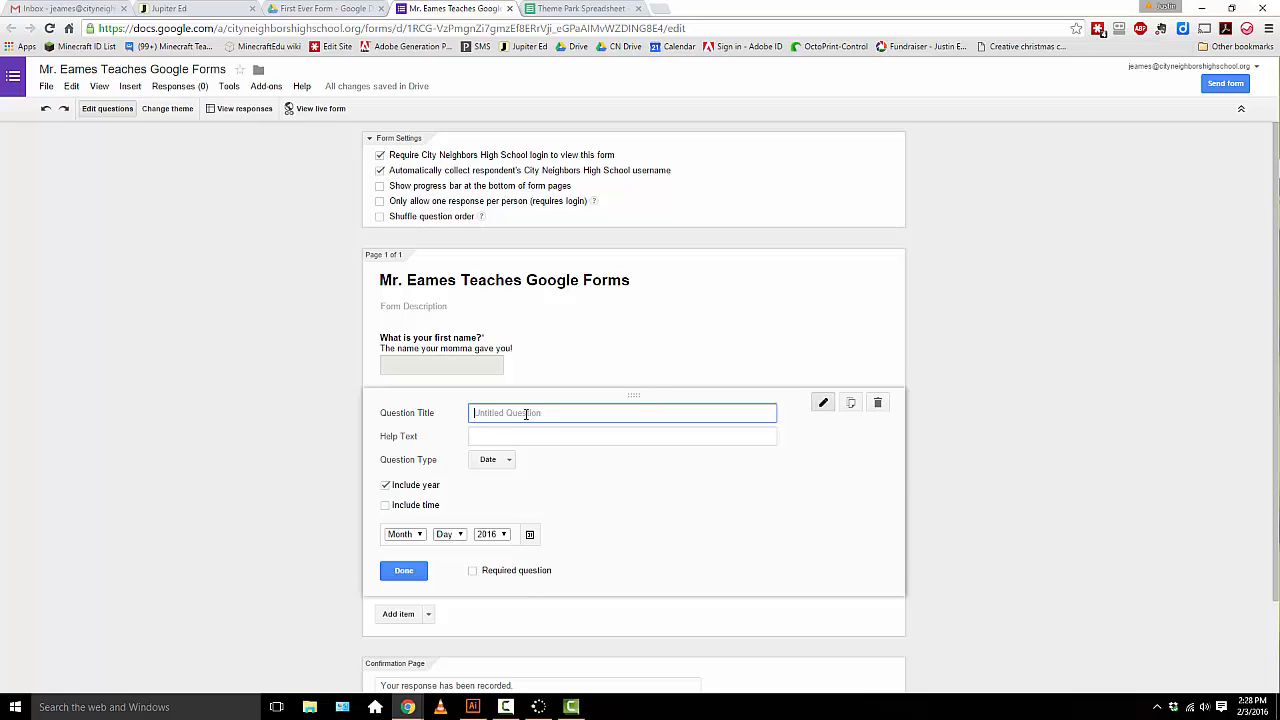
{"action": "type", "text": "W"}
{"action": "left_click", "coordinate": [385, 507]}
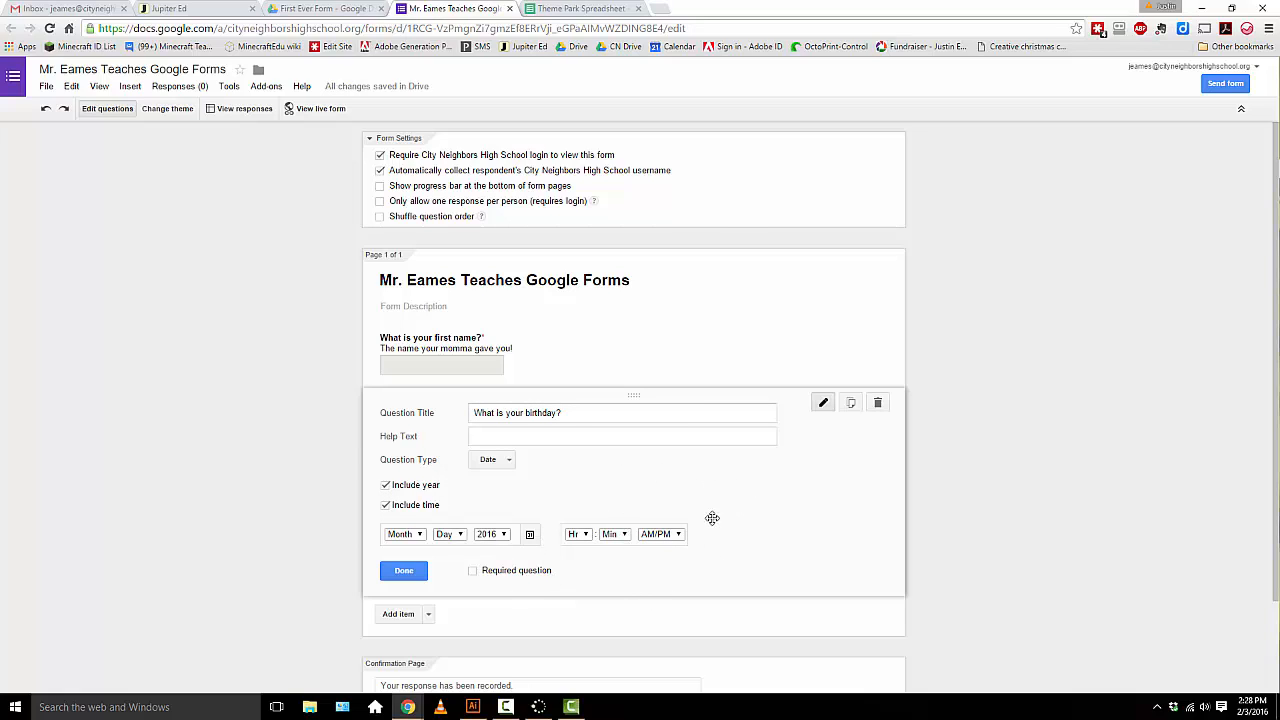
{"action": "left_click", "coordinate": [385, 505]}
{"action": "mouse_move", "coordinate": [424, 706]}
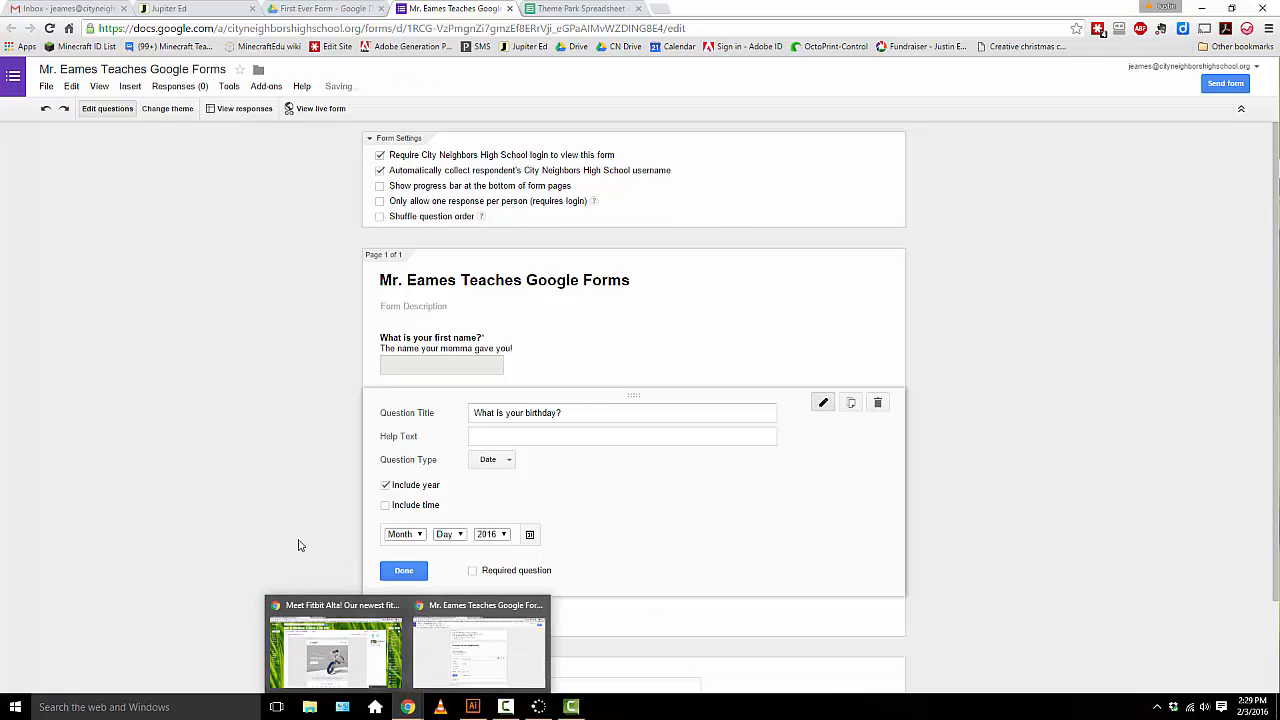
{"action": "left_click", "coordinate": [473, 571]}
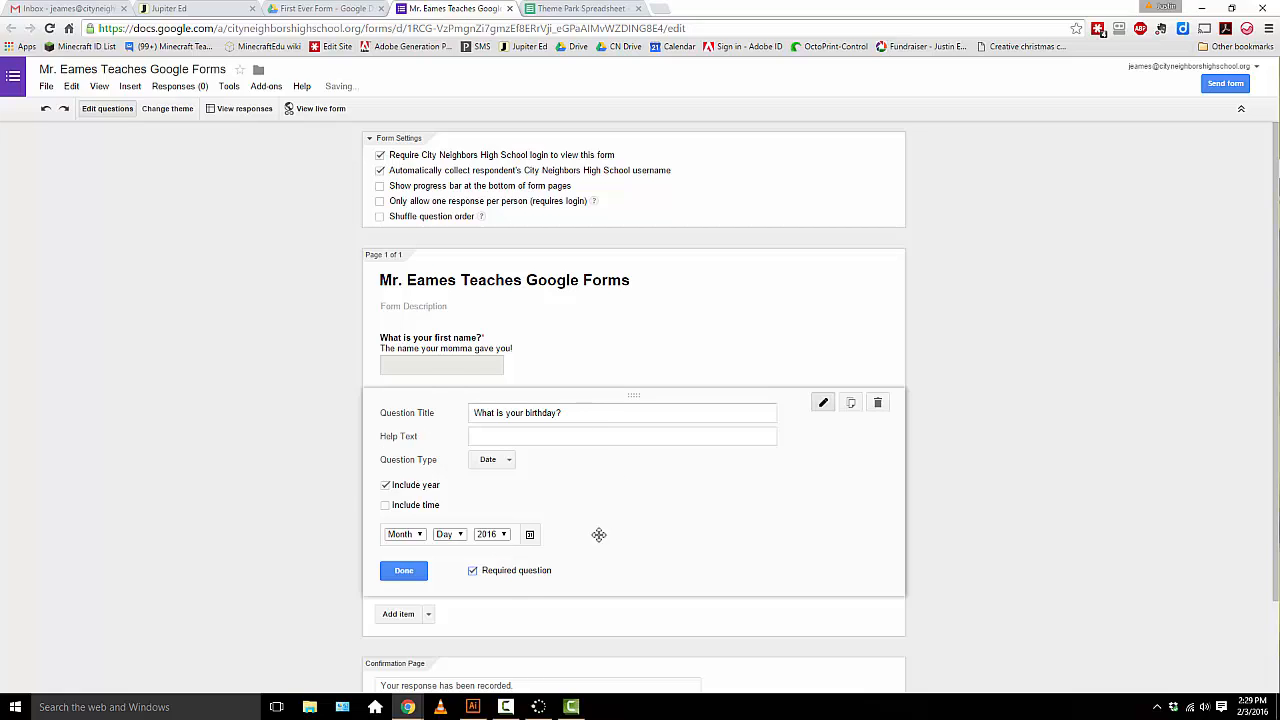
Add a Multiple choice question titled "What is your favorite color?" below the birthday question.
{"action": "left_click", "coordinate": [400, 614]}
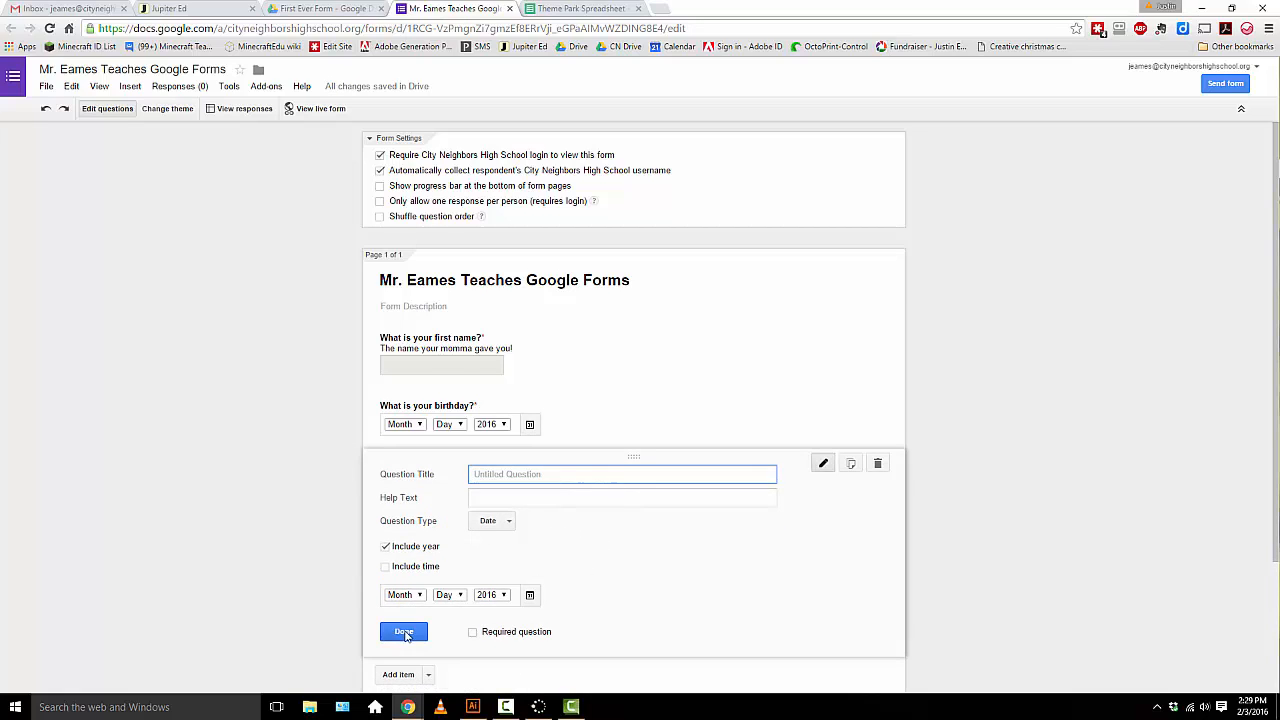
{"action": "scroll", "coordinate": [403, 632], "scroll_direction": "down", "scroll_amount": 1}
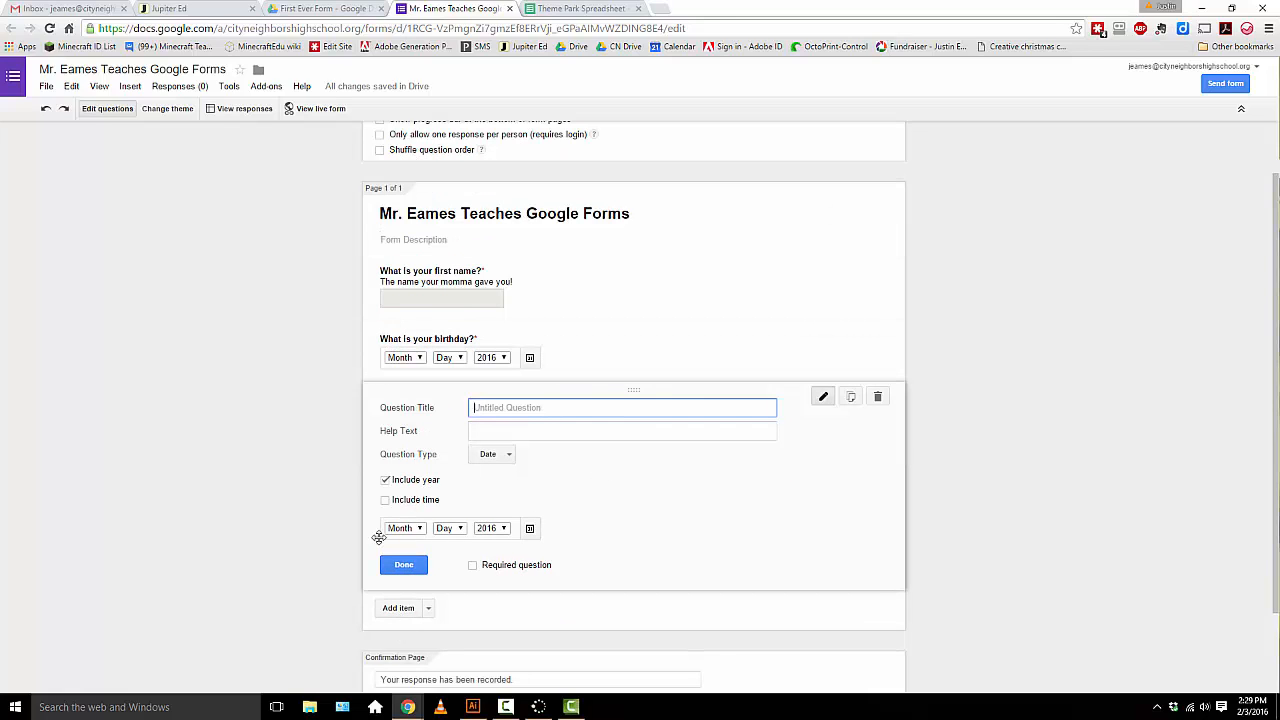
{"action": "left_click", "coordinate": [510, 458]}
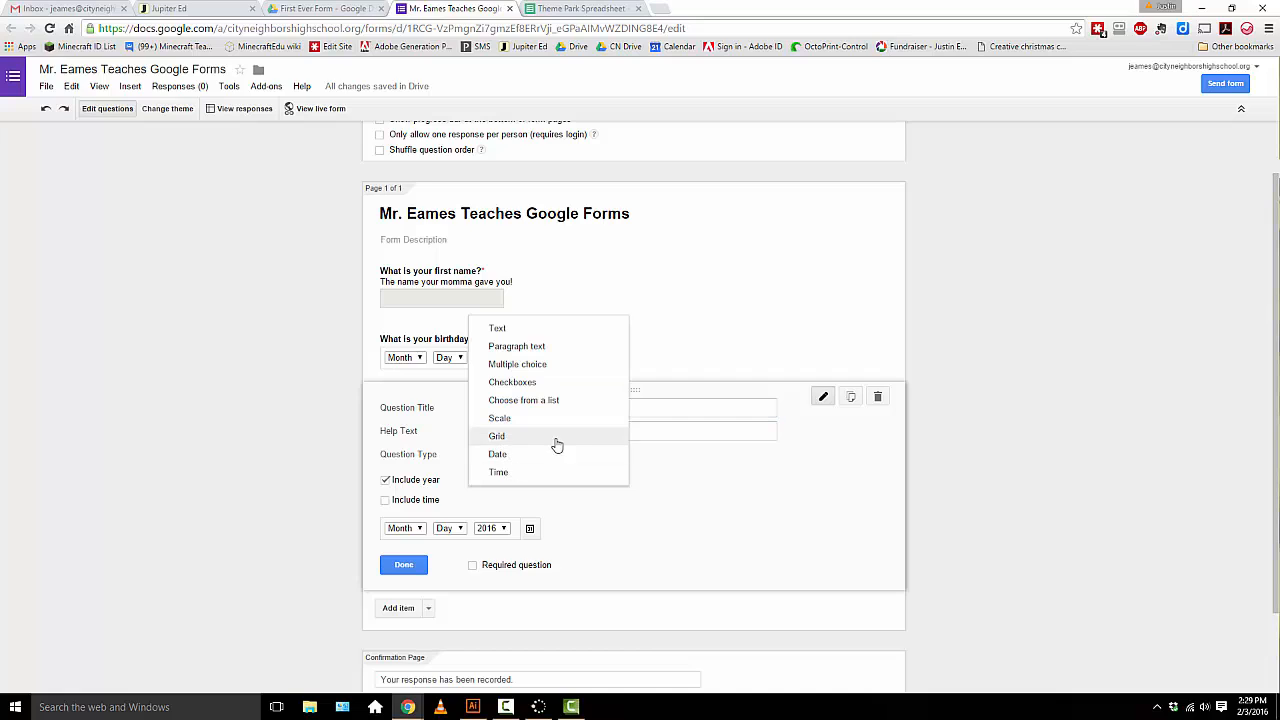
{"action": "left_click", "coordinate": [562, 370]}
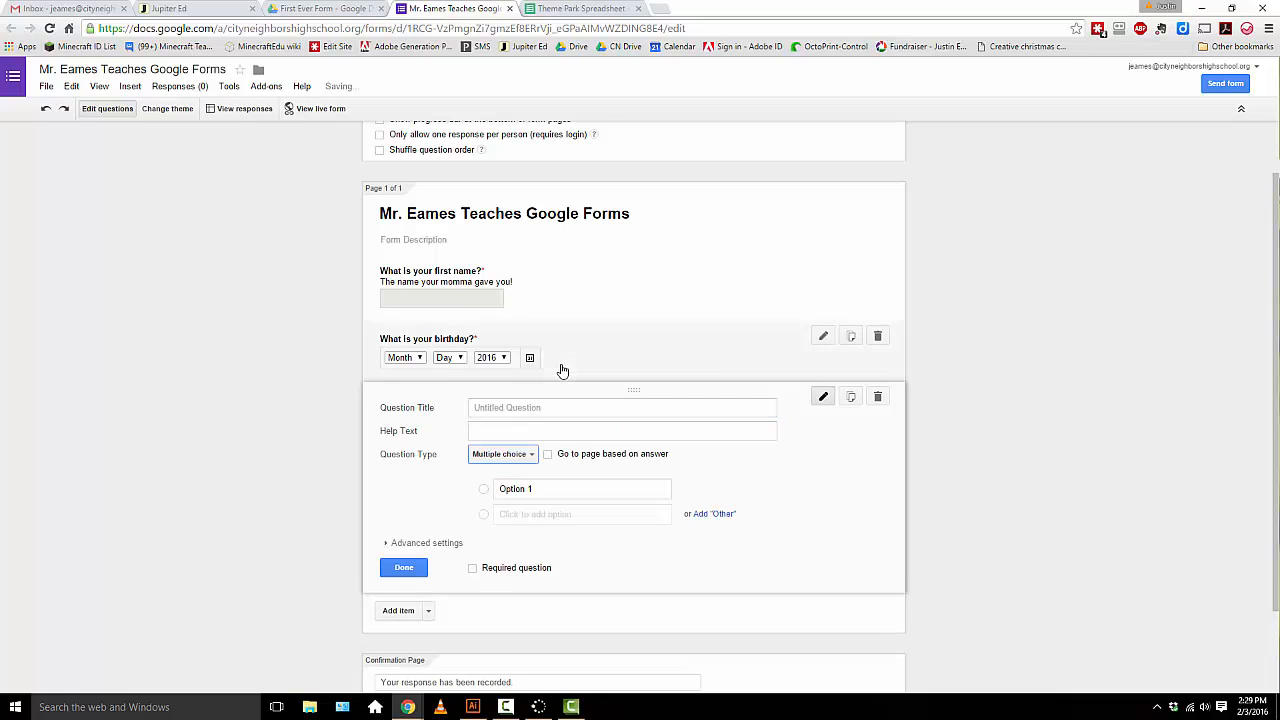
{"action": "left_click", "coordinate": [541, 408]}
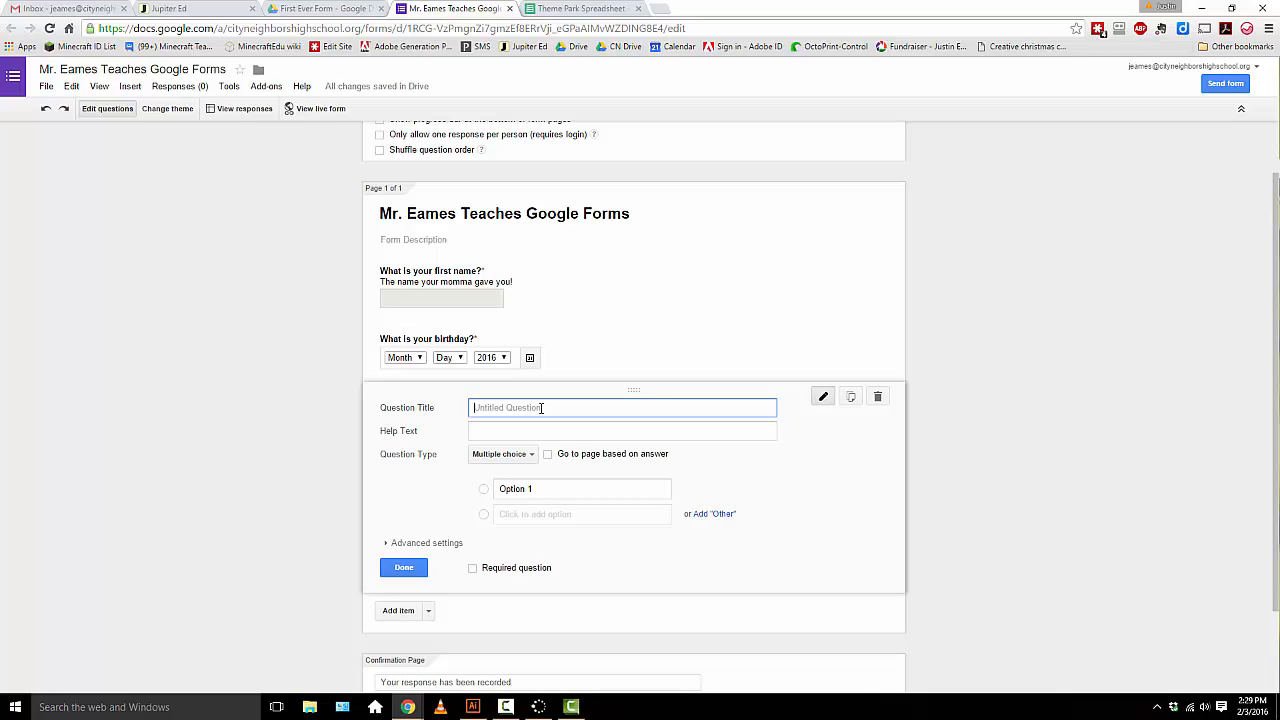
{"action": "type", "text": "What is your favorite color?"}
Fill in the favorite-color question's answer choices as Blue, Read, Green and Yellow.
{"action": "left_click", "coordinate": [551, 483]}
{"action": "type", "text": "Blue"}
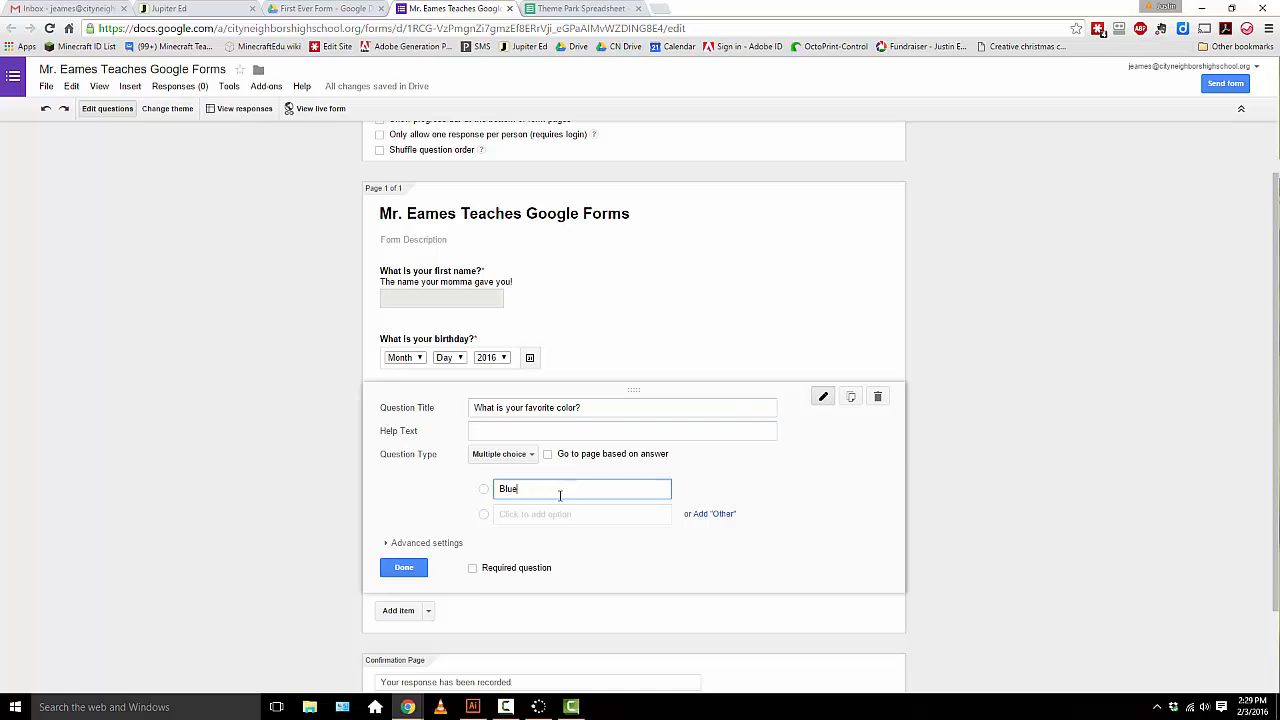
{"action": "left_click", "coordinate": [556, 514]}
{"action": "type", "text": "Read"}
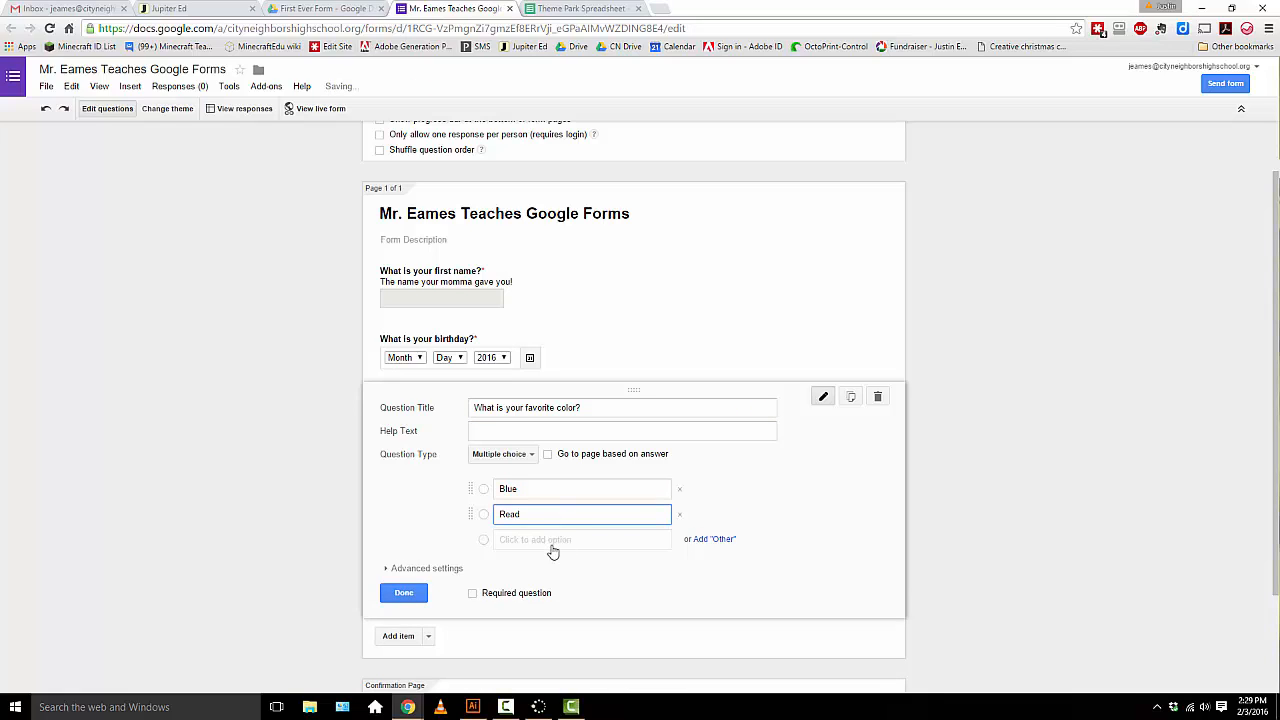
{"action": "left_click", "coordinate": [553, 540]}
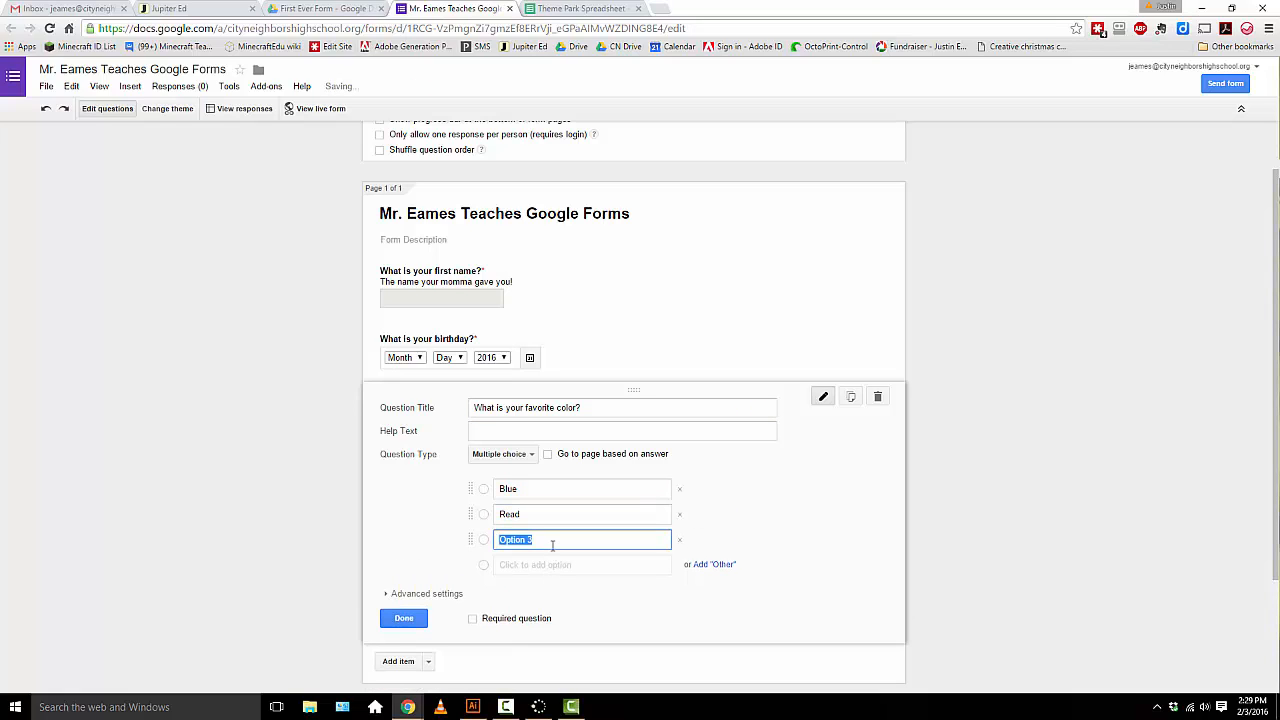
{"action": "type", "text": "Green"}
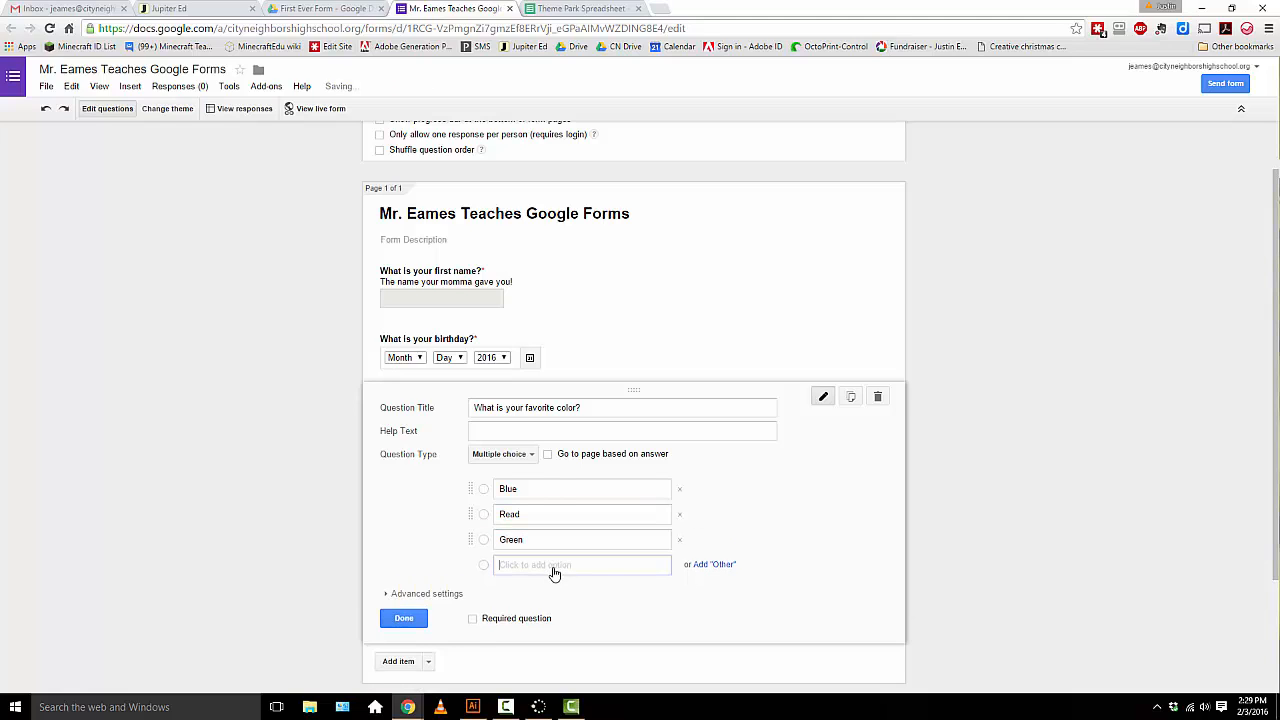
{"action": "left_click", "coordinate": [552, 565]}
{"action": "type", "text": "Yel"}
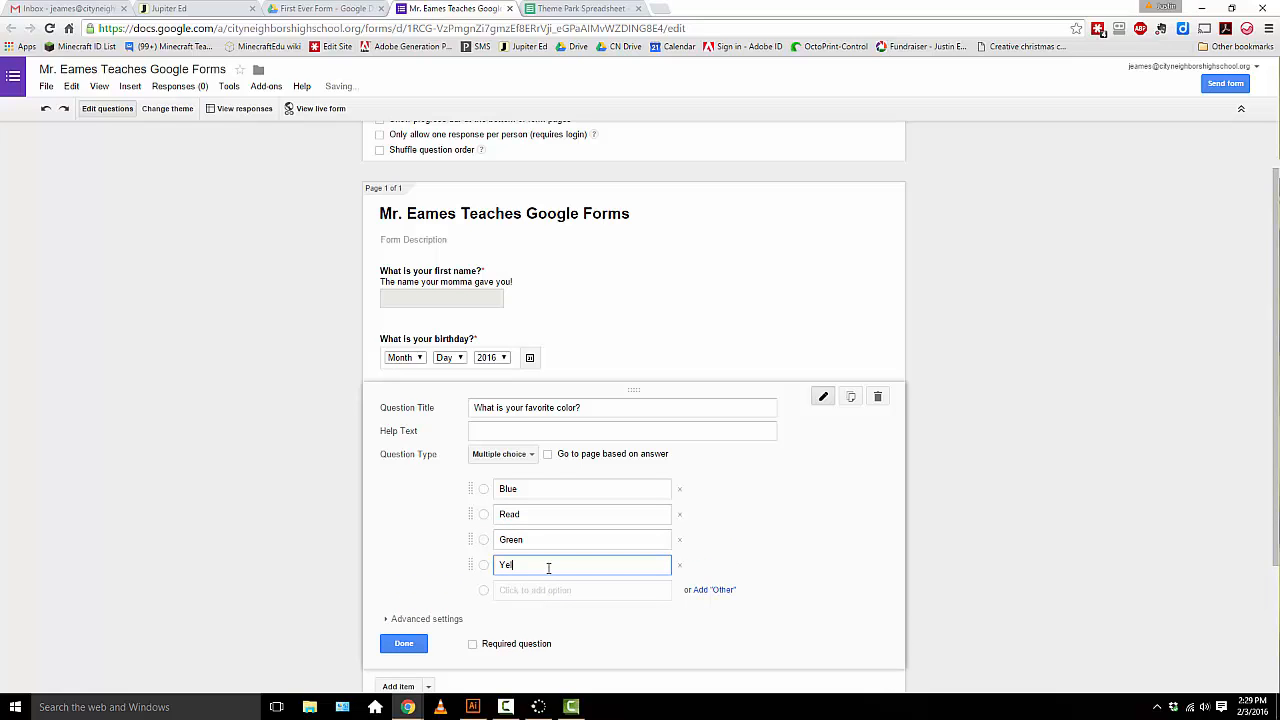
{"action": "type", "text": "low"}
Reorder the color choices to Green, Blue, Yellow, Read and include an "Other" answer at the end.
{"action": "left_click", "coordinate": [716, 591]}
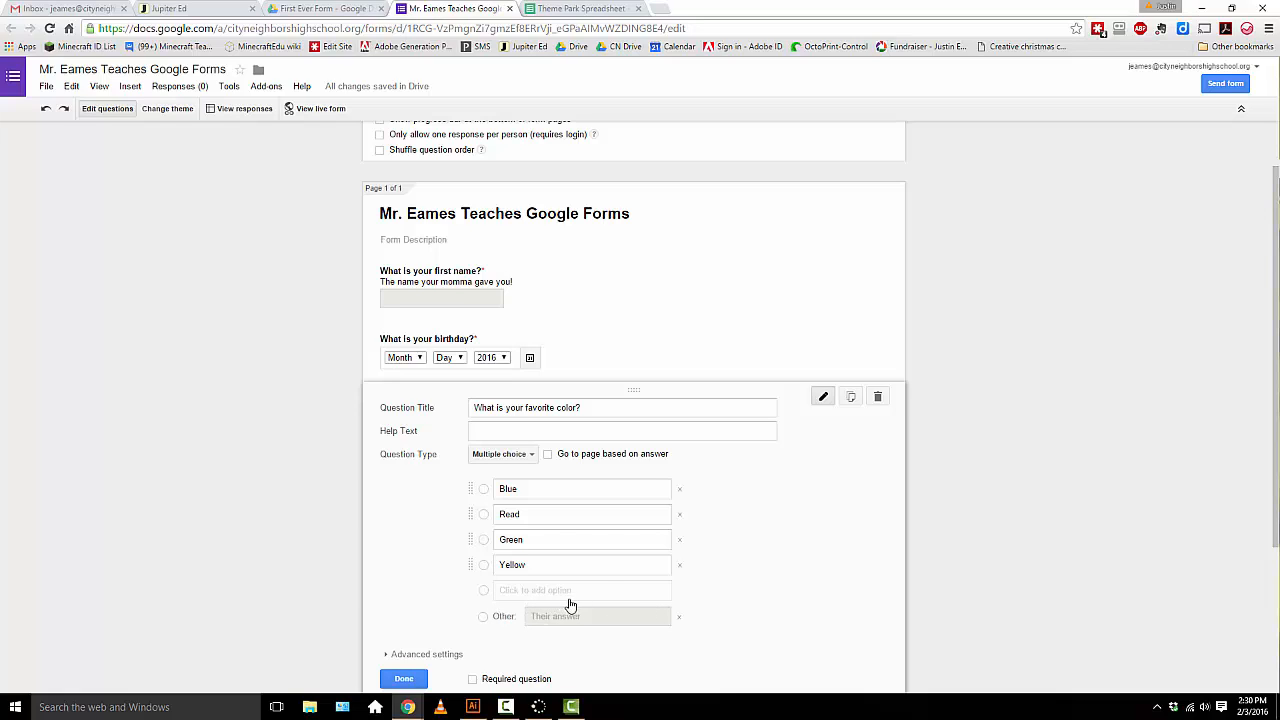
{"action": "left_click", "coordinate": [680, 621]}
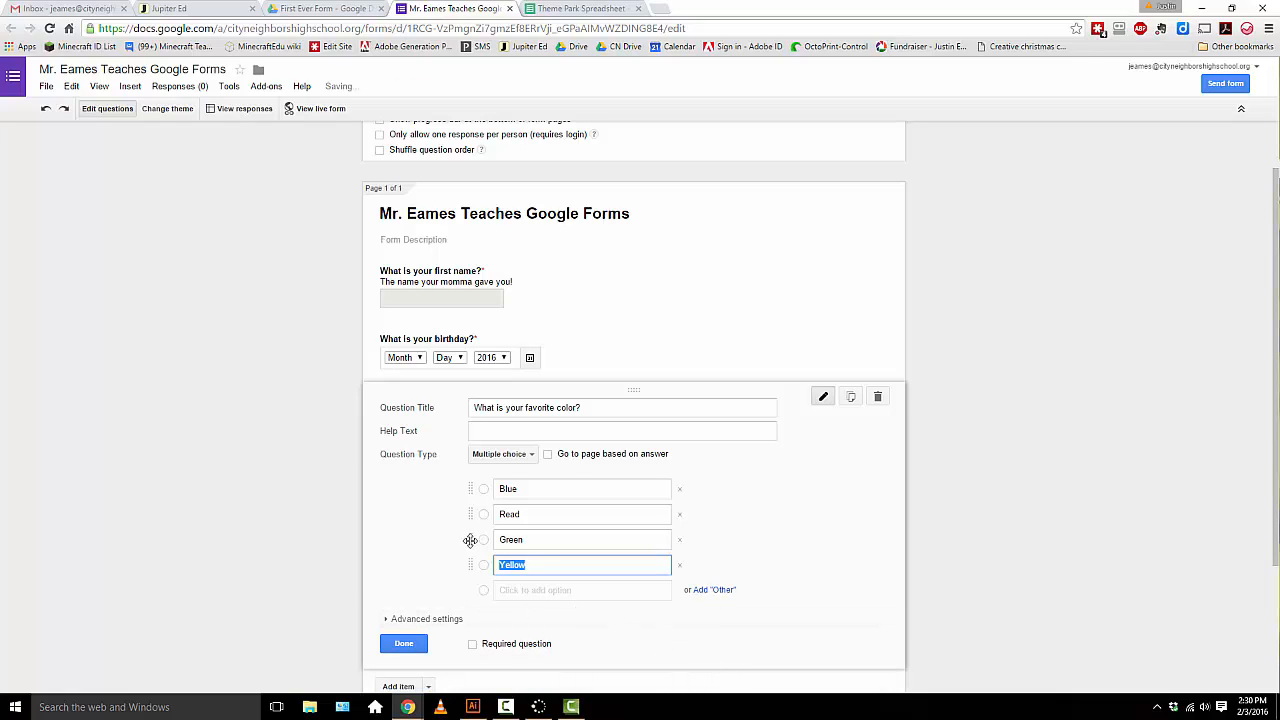
{"action": "left_click_drag", "start_coordinate": [470, 541], "coordinate": [471, 514]}
{"action": "left_click_drag", "start_coordinate": [468, 566], "coordinate": [471, 489]}
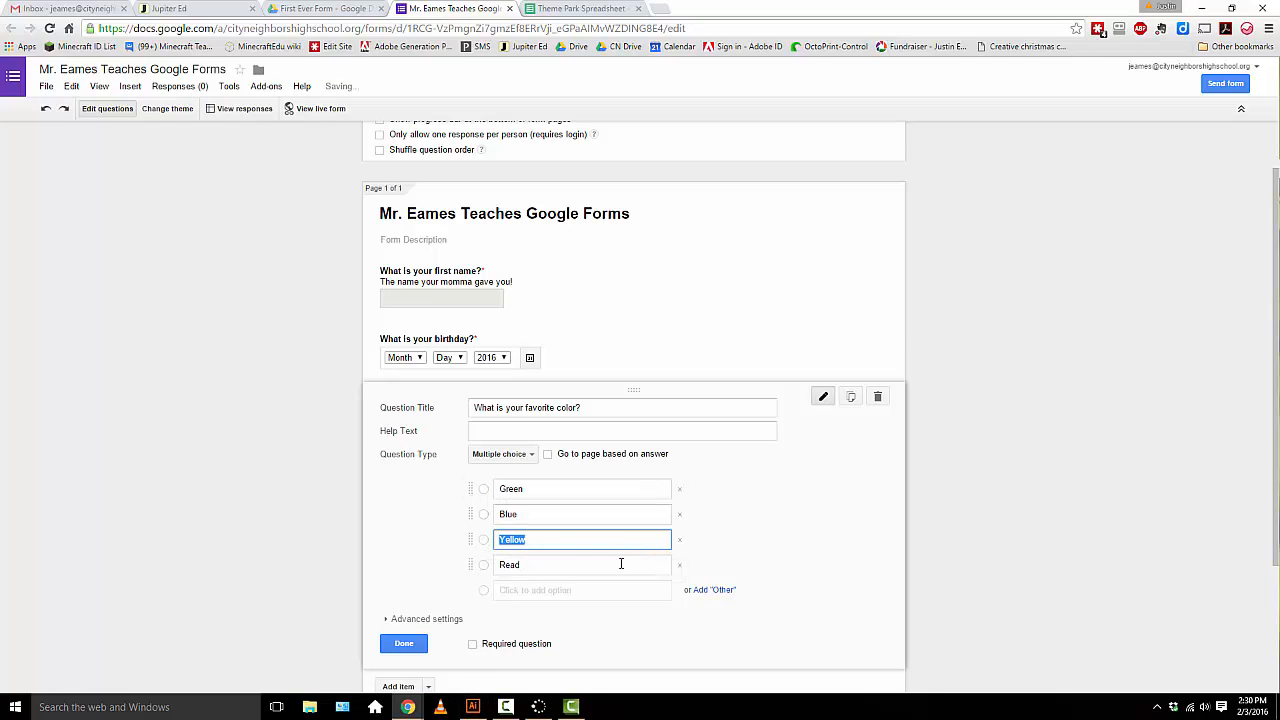
{"action": "left_click", "coordinate": [707, 592]}
Add a Checkboxes question titled "What sports do you enjoy playing?" after the favorite-color question.
{"action": "scroll", "coordinate": [611, 486], "scroll_direction": "down", "scroll_amount": 3}
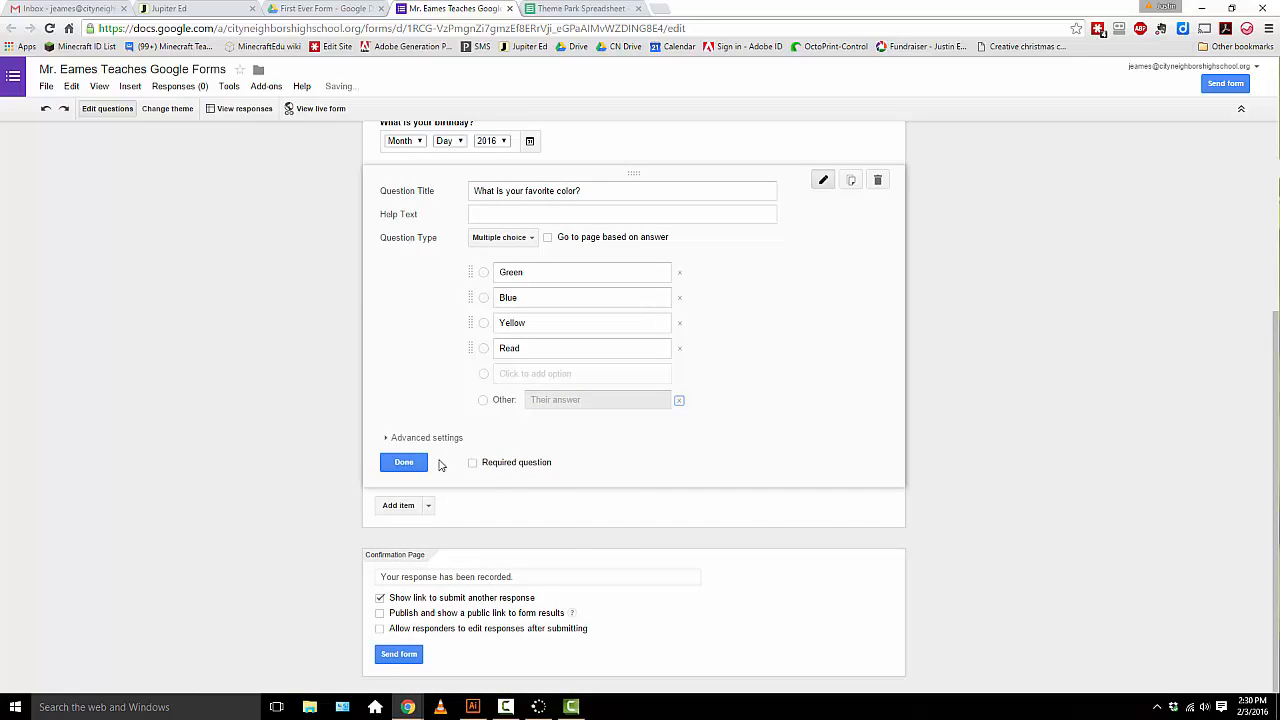
{"action": "left_click", "coordinate": [428, 506]}
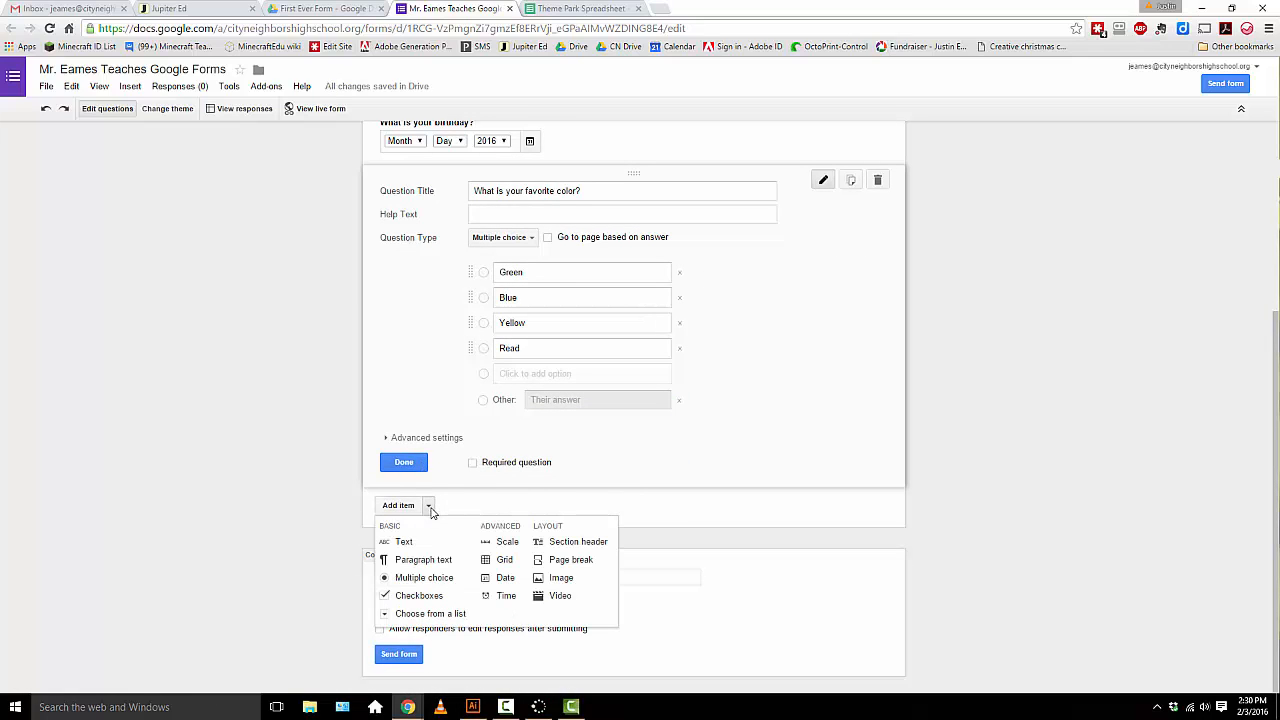
{"action": "left_click", "coordinate": [446, 598]}
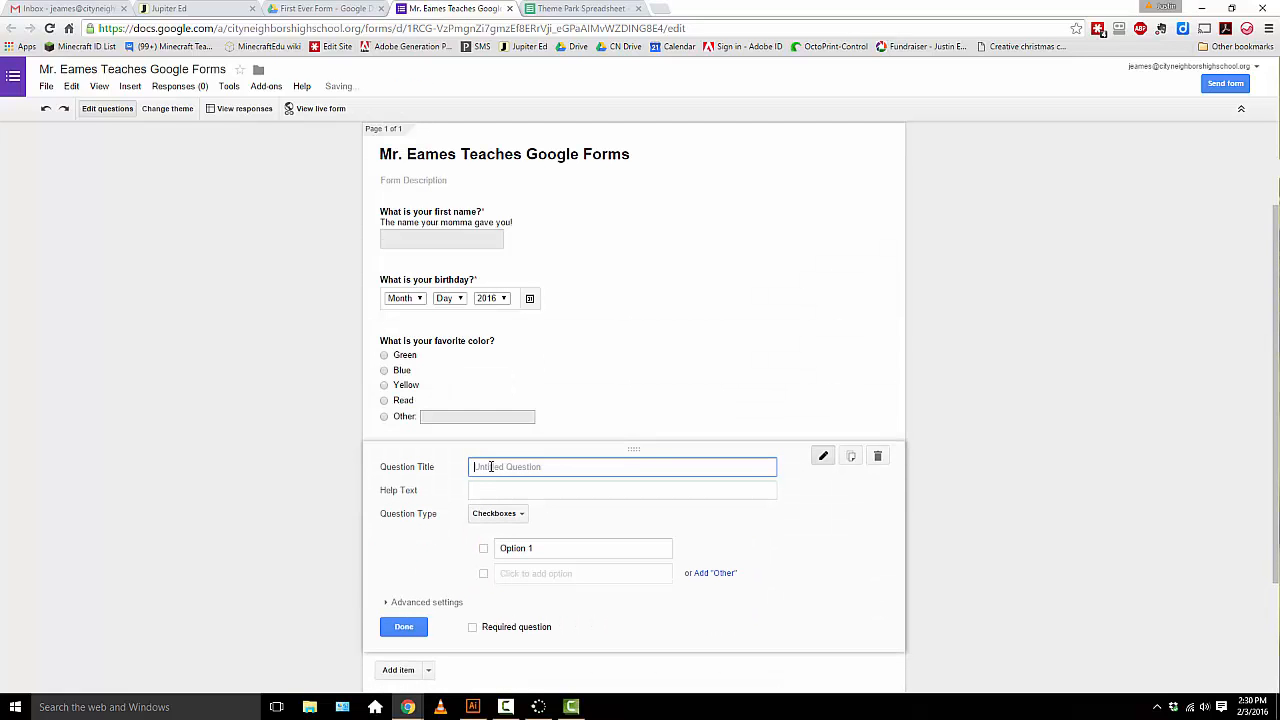
{"action": "type", "text": "What sports do you enjoy playing?"}
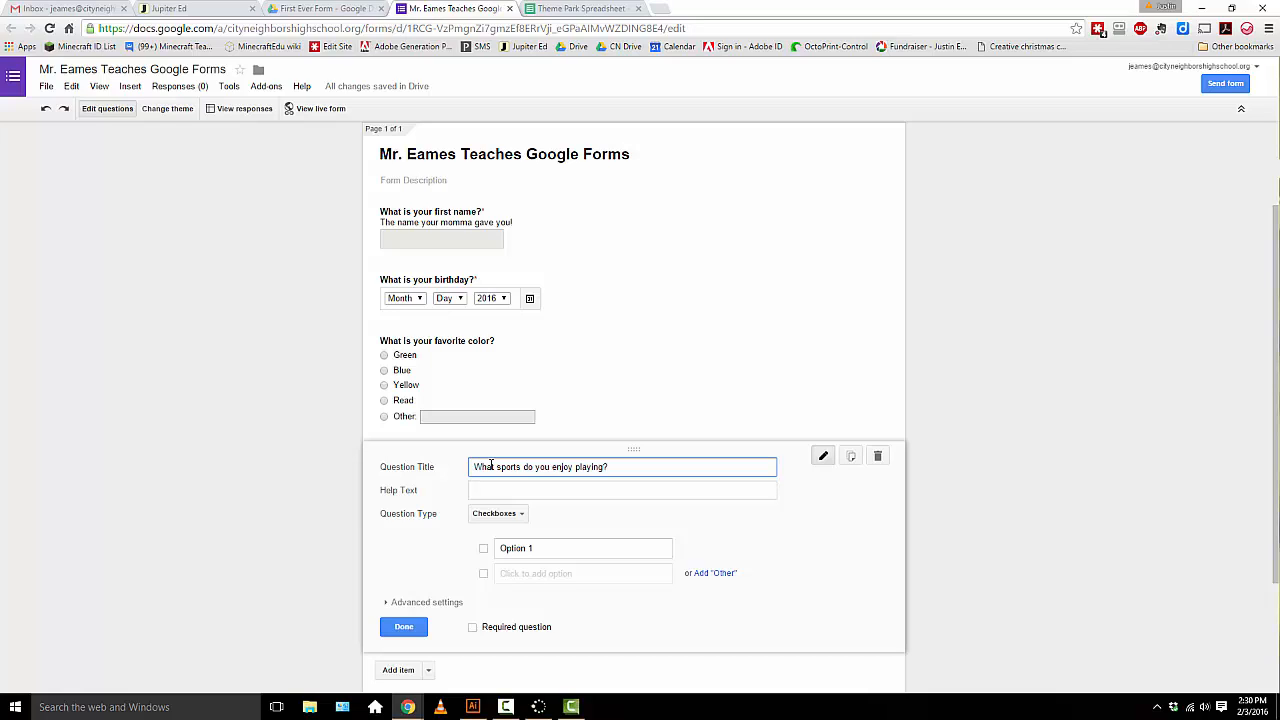
Fill in the sports question's checkbox options as Football, Basketball and Ping Pong.
{"action": "left_click", "coordinate": [549, 546]}
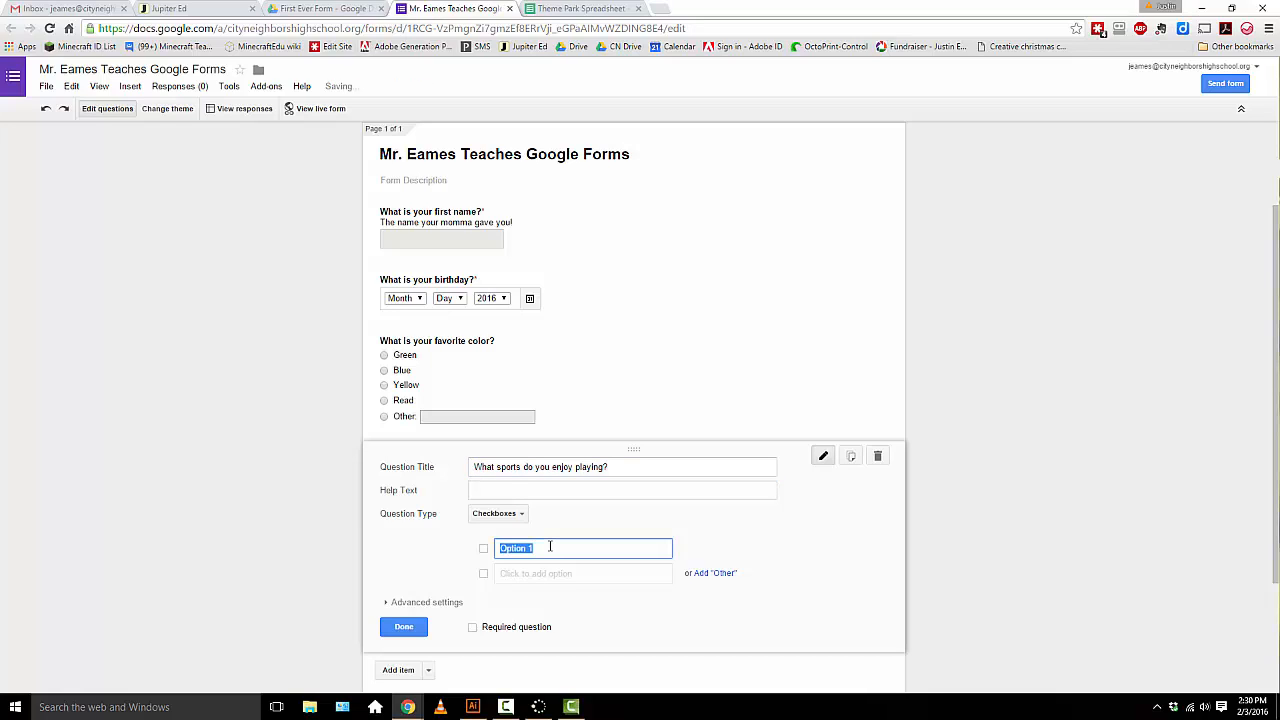
{"action": "type", "text": "Football"}
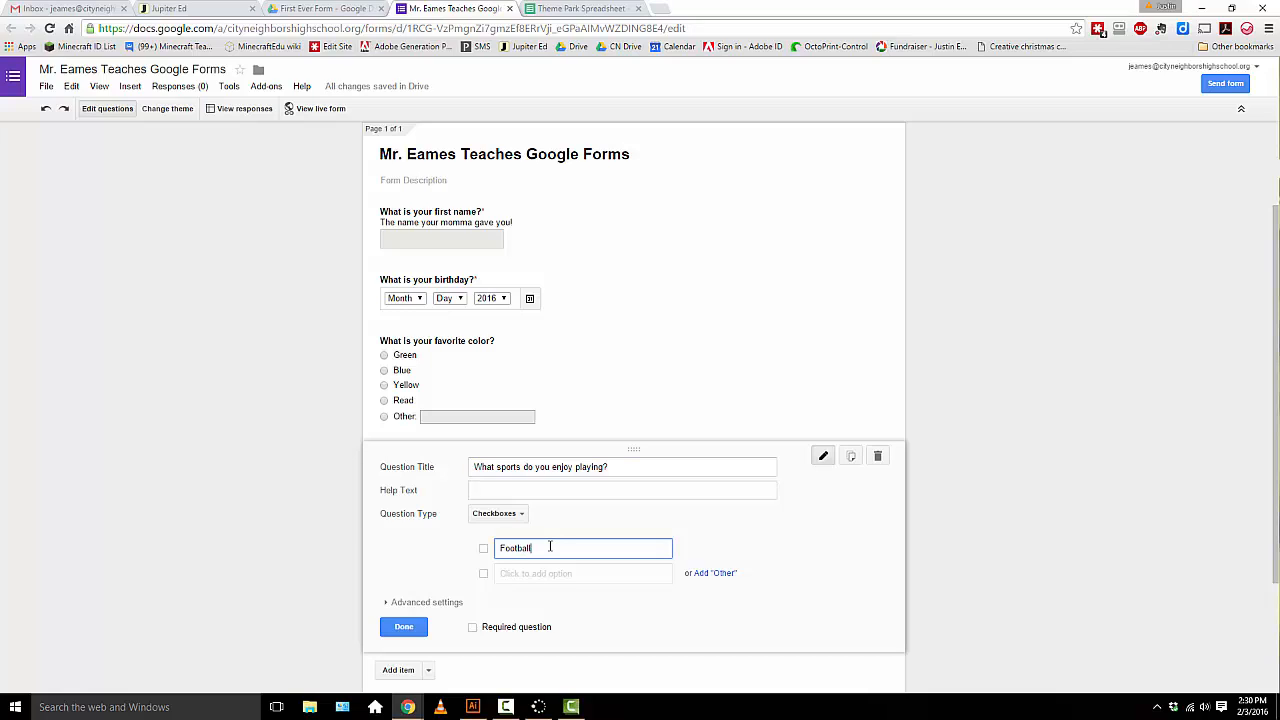
{"action": "left_click", "coordinate": [567, 576]}
{"action": "type", "text": "B"}
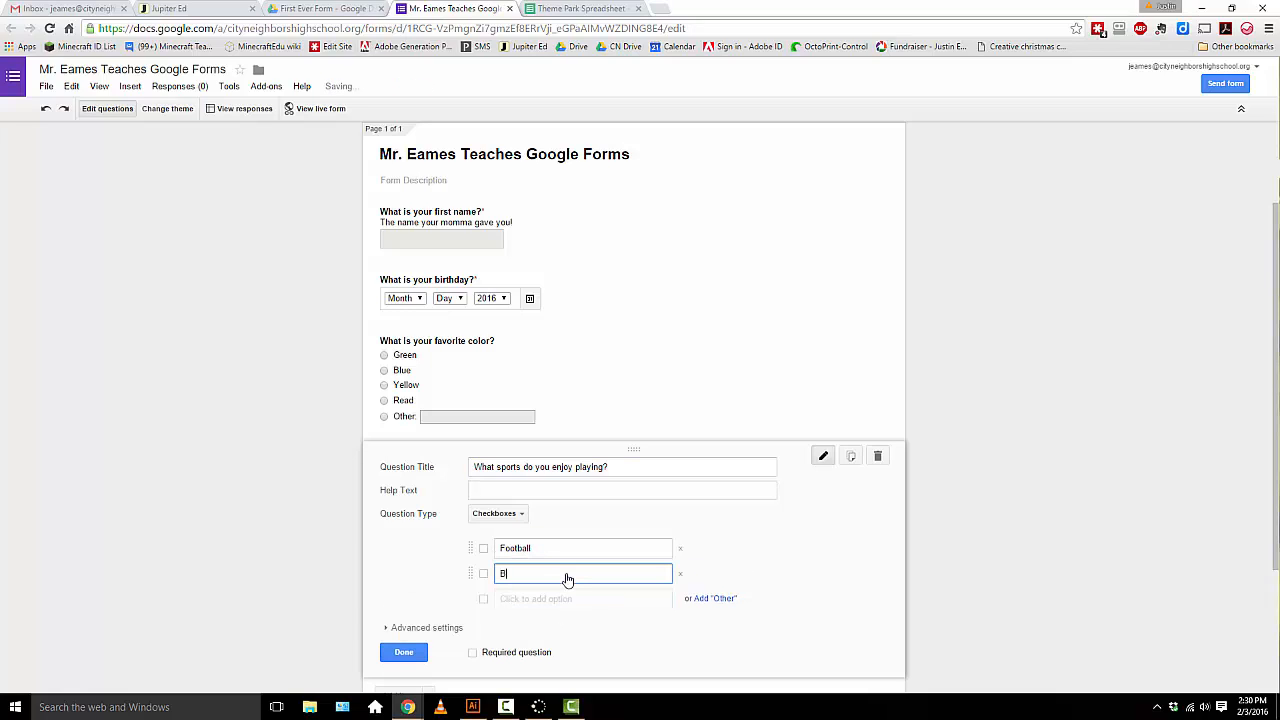
{"action": "type", "text": "asketball"}
{"action": "left_click", "coordinate": [568, 598]}
{"action": "type", "text": "Ping Pon"}
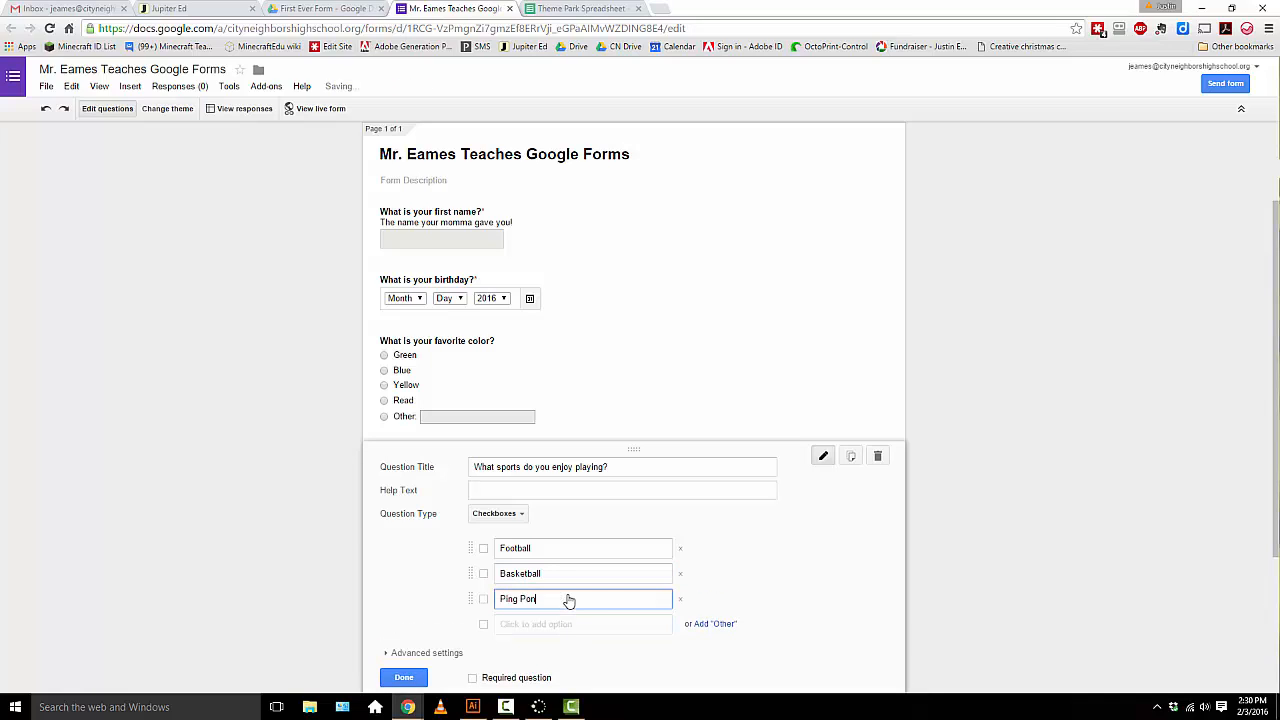
{"action": "type", "text": "g"}
Add a Paragraph text question titled "What do you think is the meaning of life?" after the sports question.
{"action": "scroll", "coordinate": [500, 565], "scroll_direction": "down", "scroll_amount": 2}
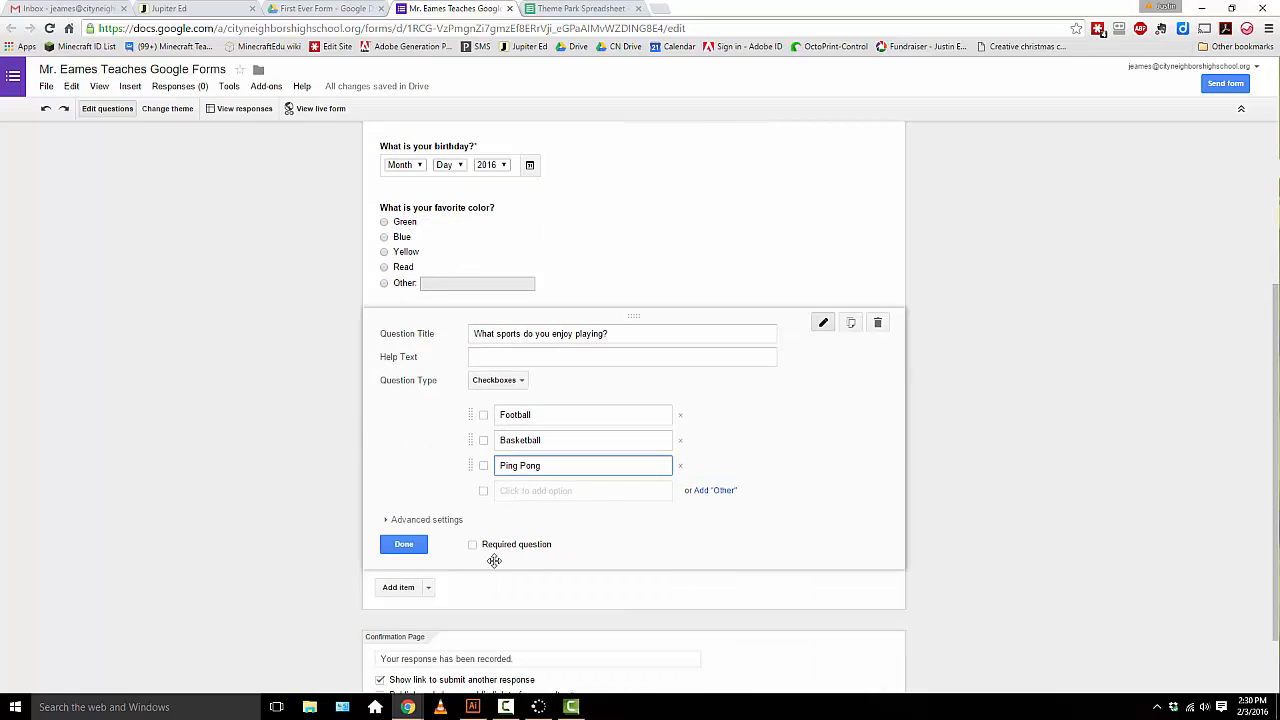
{"action": "left_click", "coordinate": [429, 589]}
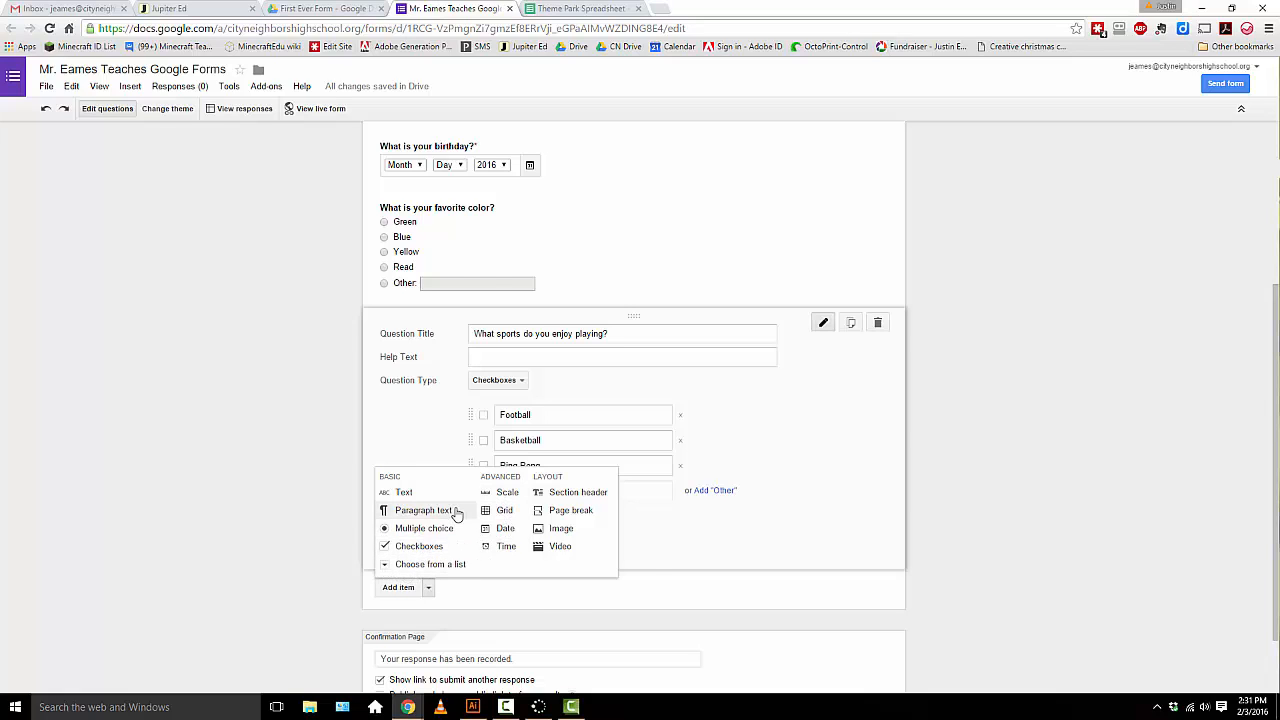
{"action": "left_click", "coordinate": [423, 510]}
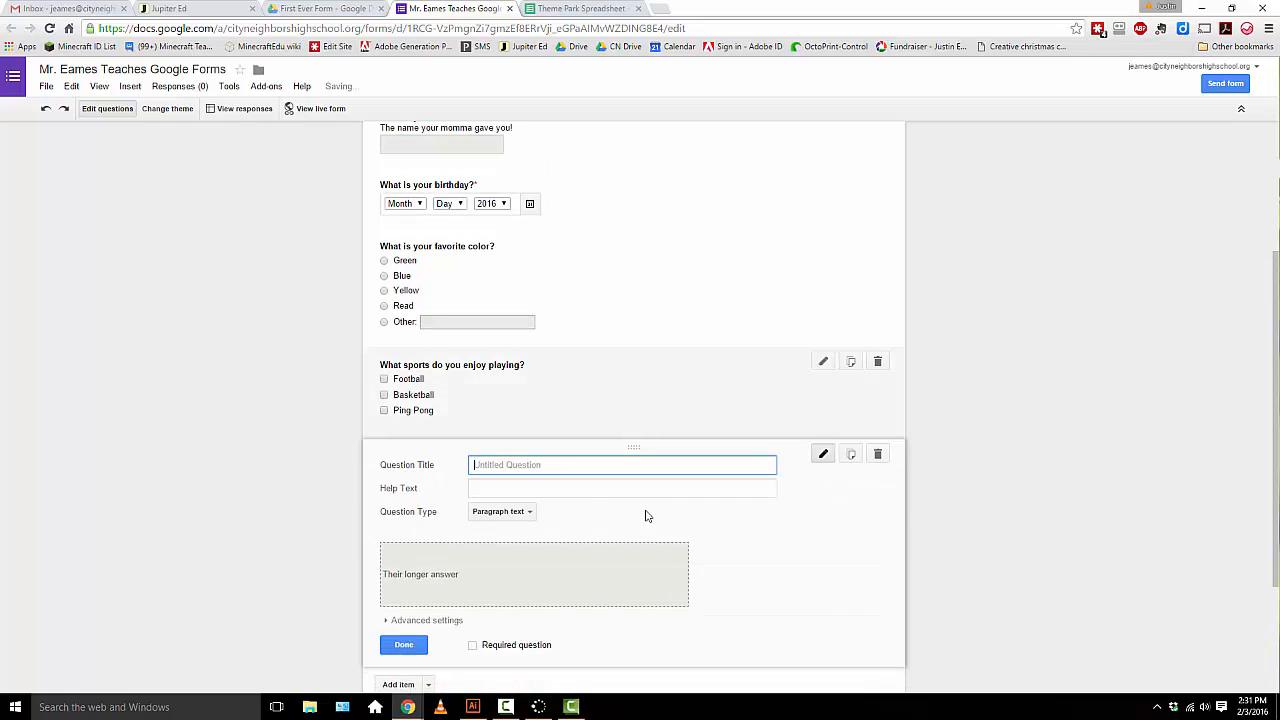
{"action": "type", "text": "What do"}
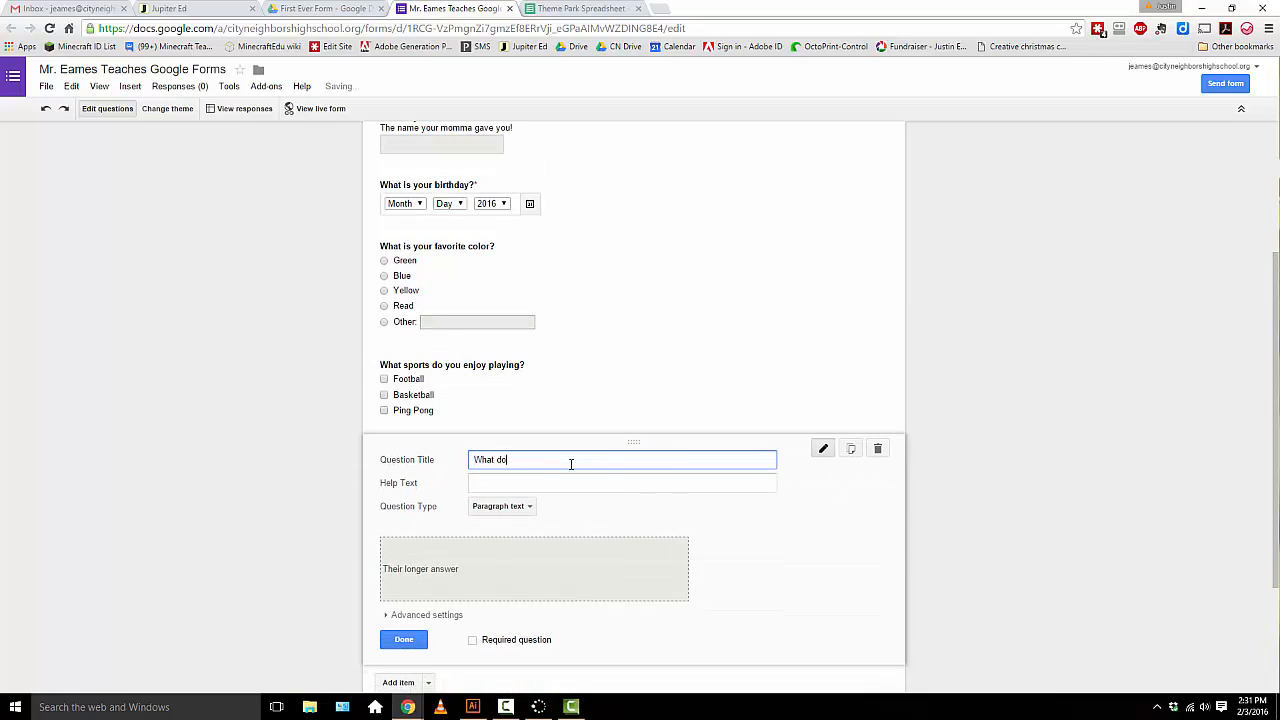
{"action": "type", "text": " you think is the meaning of life?"}
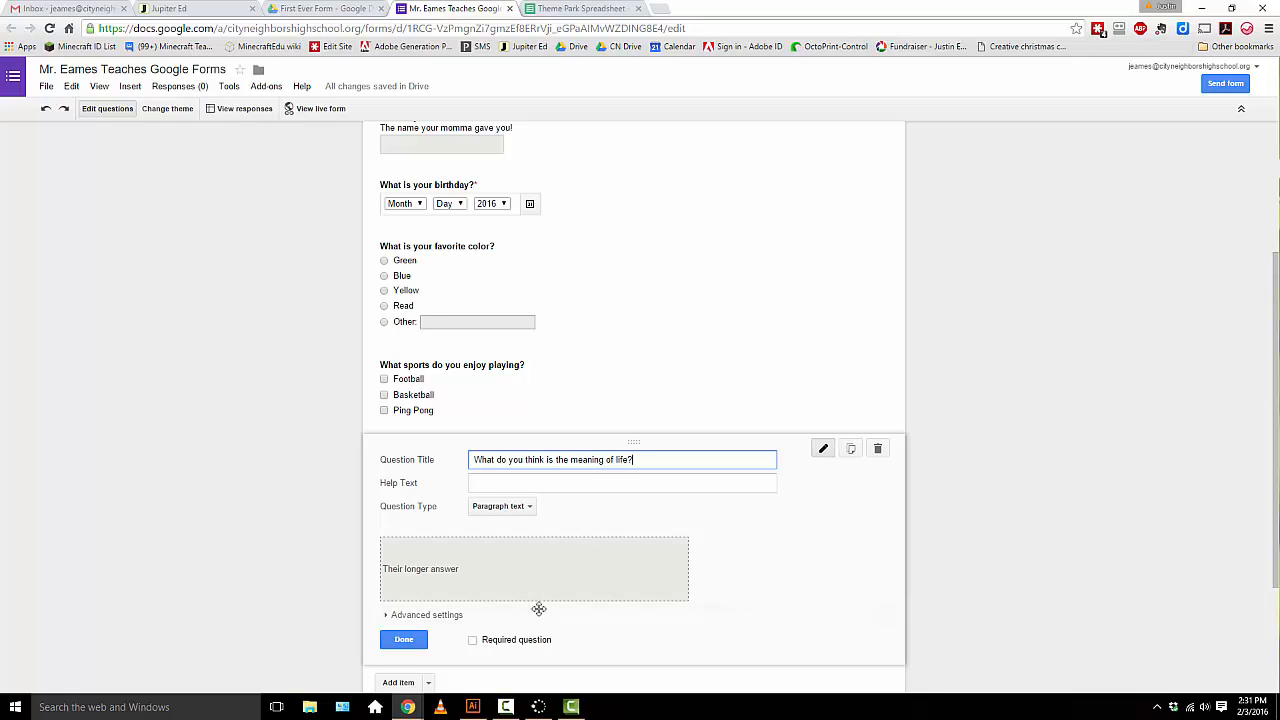
Make the meaning-of-life question required and finish editing it.
{"action": "scroll", "coordinate": [530, 580], "scroll_direction": "up", "scroll_amount": 2}
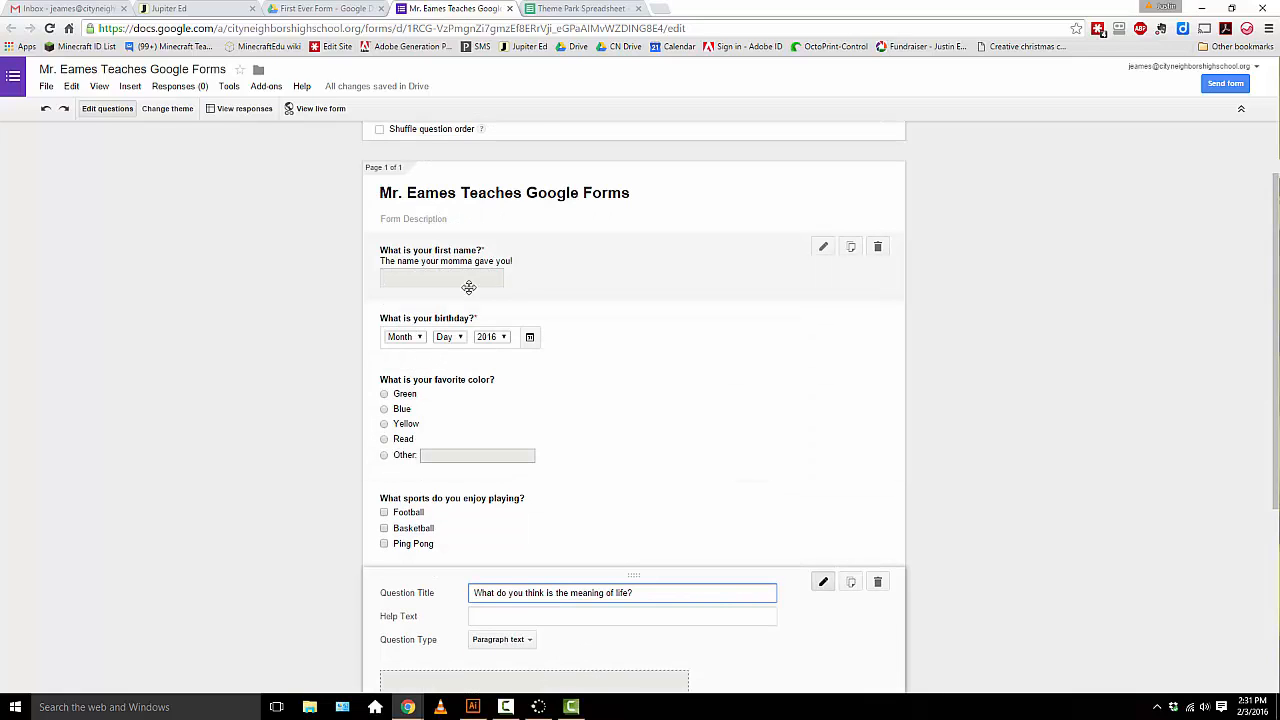
{"action": "scroll", "coordinate": [486, 290], "scroll_direction": "down", "scroll_amount": 5}
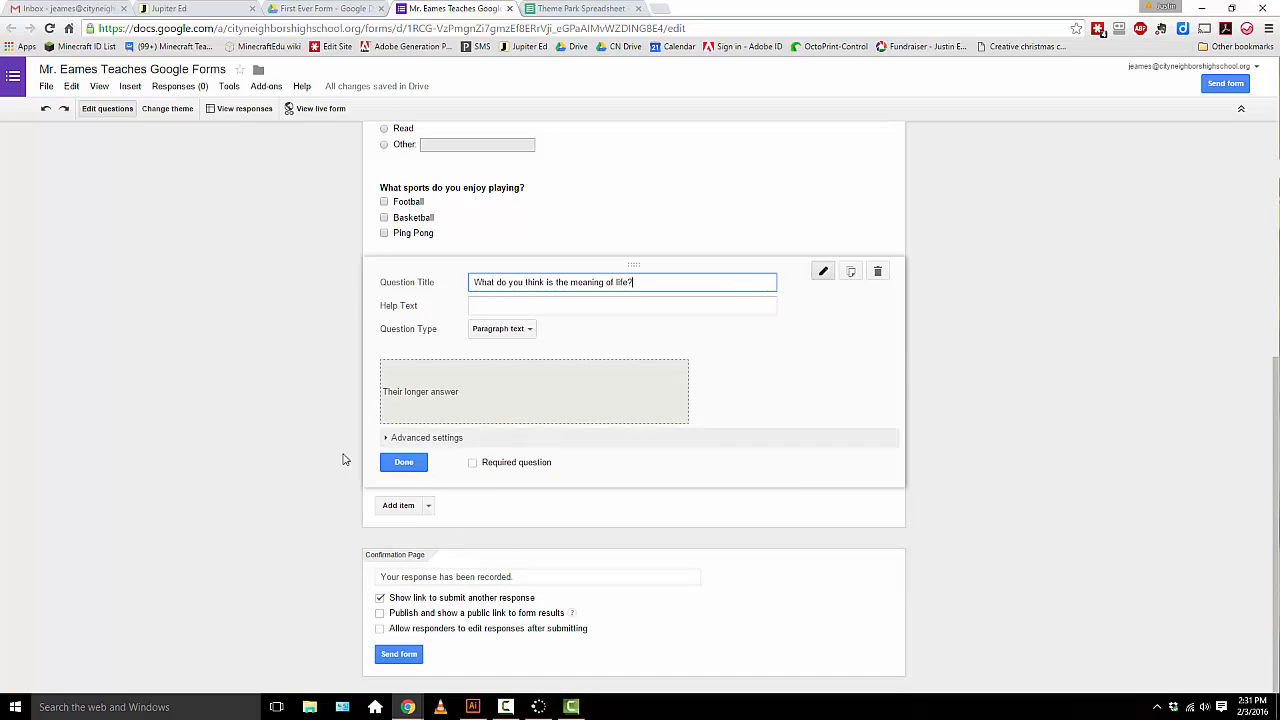
{"action": "left_click", "coordinate": [472, 463]}
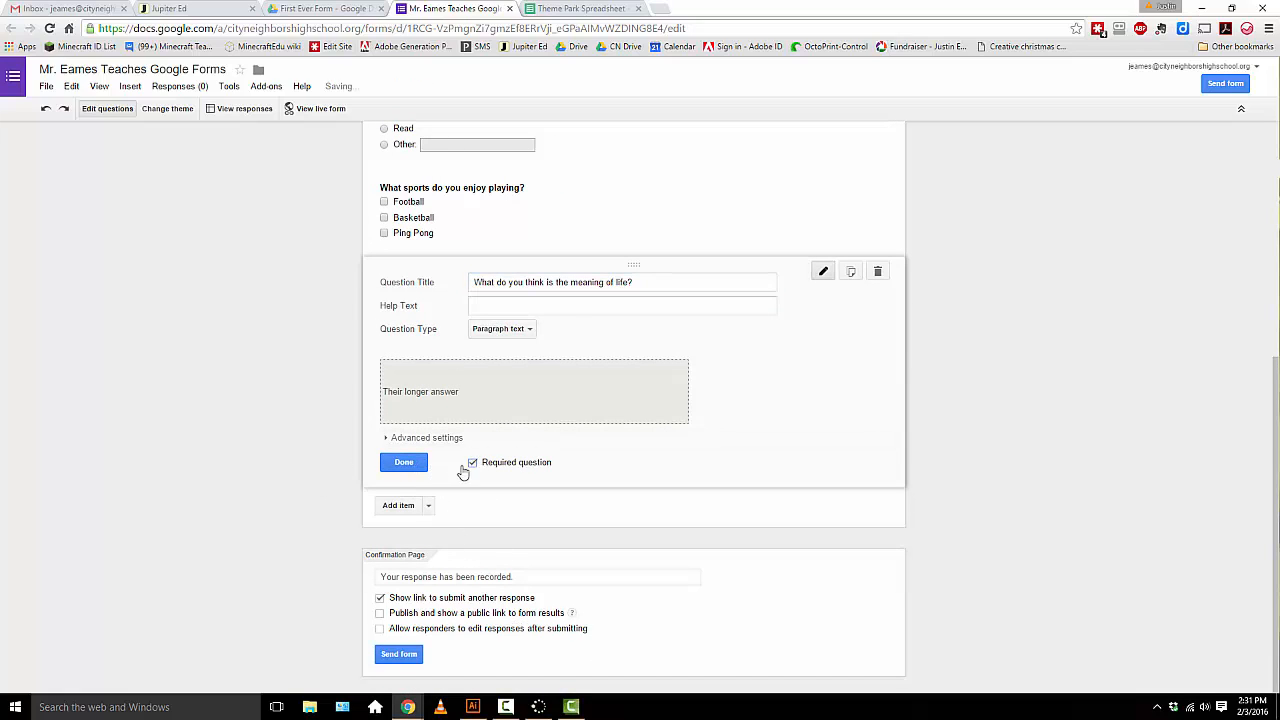
{"action": "left_click", "coordinate": [403, 463]}
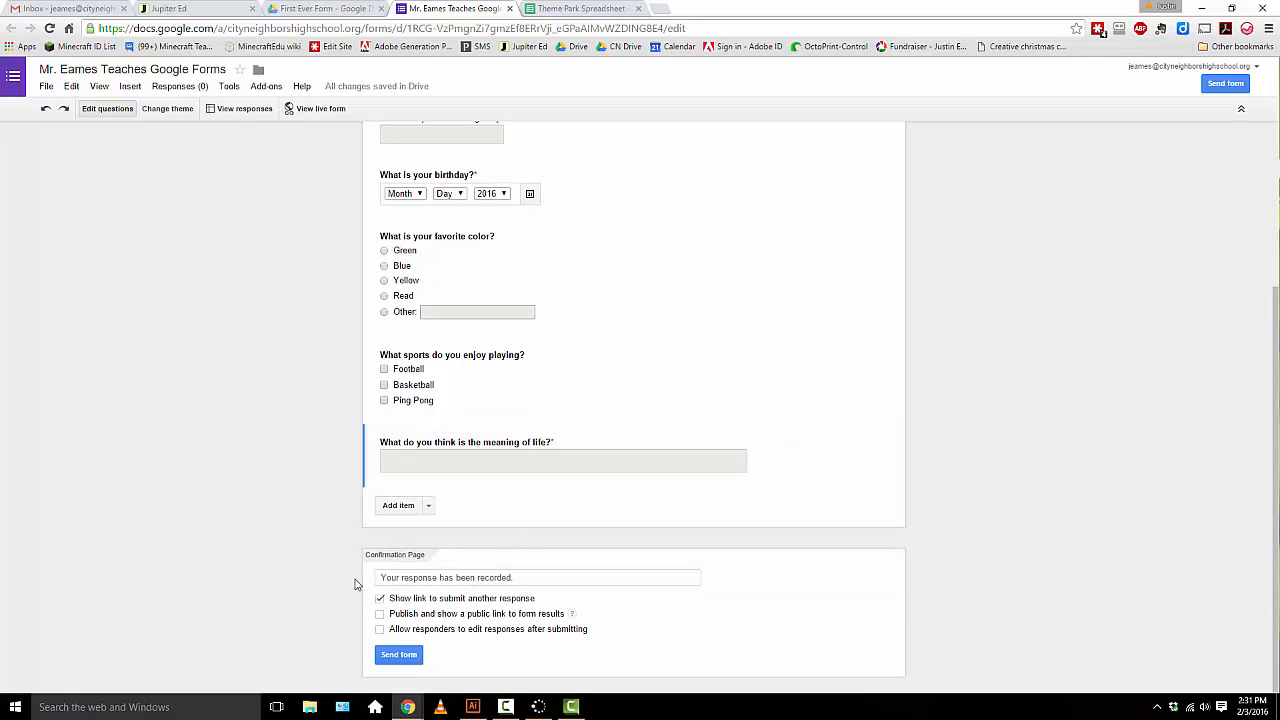
Replace the confirmation page message with "Right on! You're done!".
{"action": "left_click", "coordinate": [530, 577]}
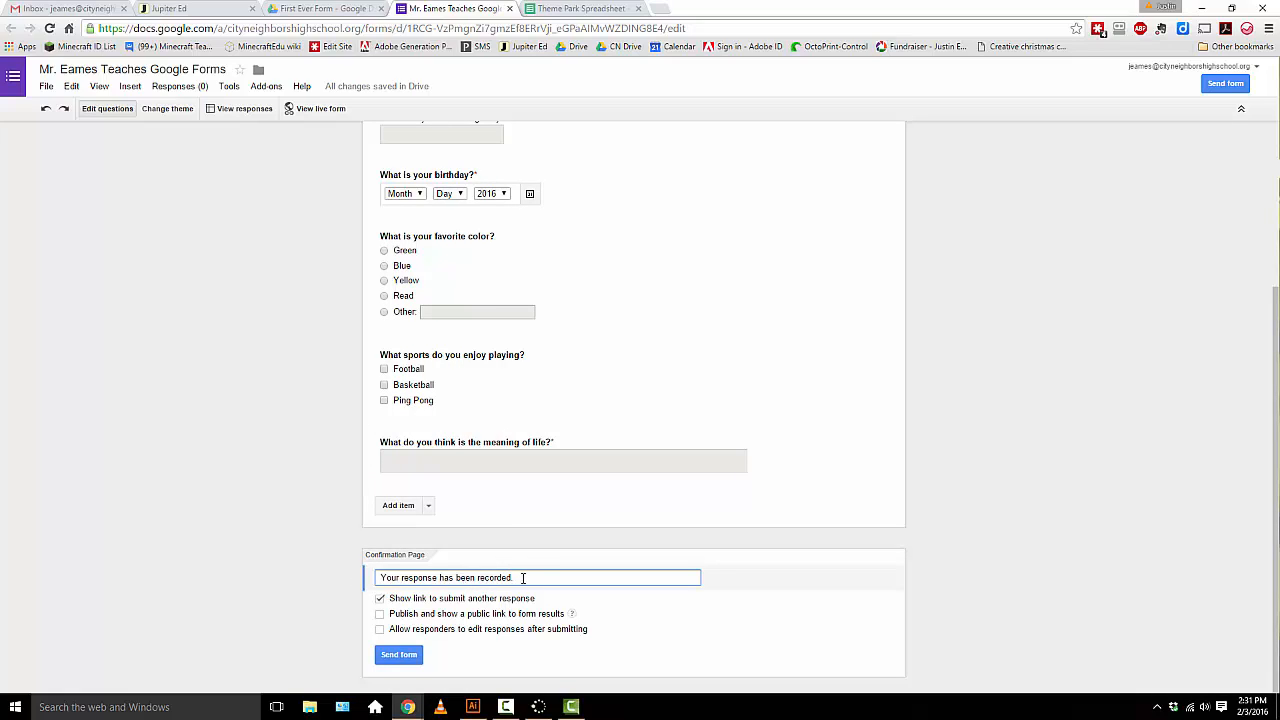
{"action": "left_click_drag", "start_coordinate": [523, 578], "coordinate": [340, 574]}
{"action": "type", "text": "Right on! You're done!"}
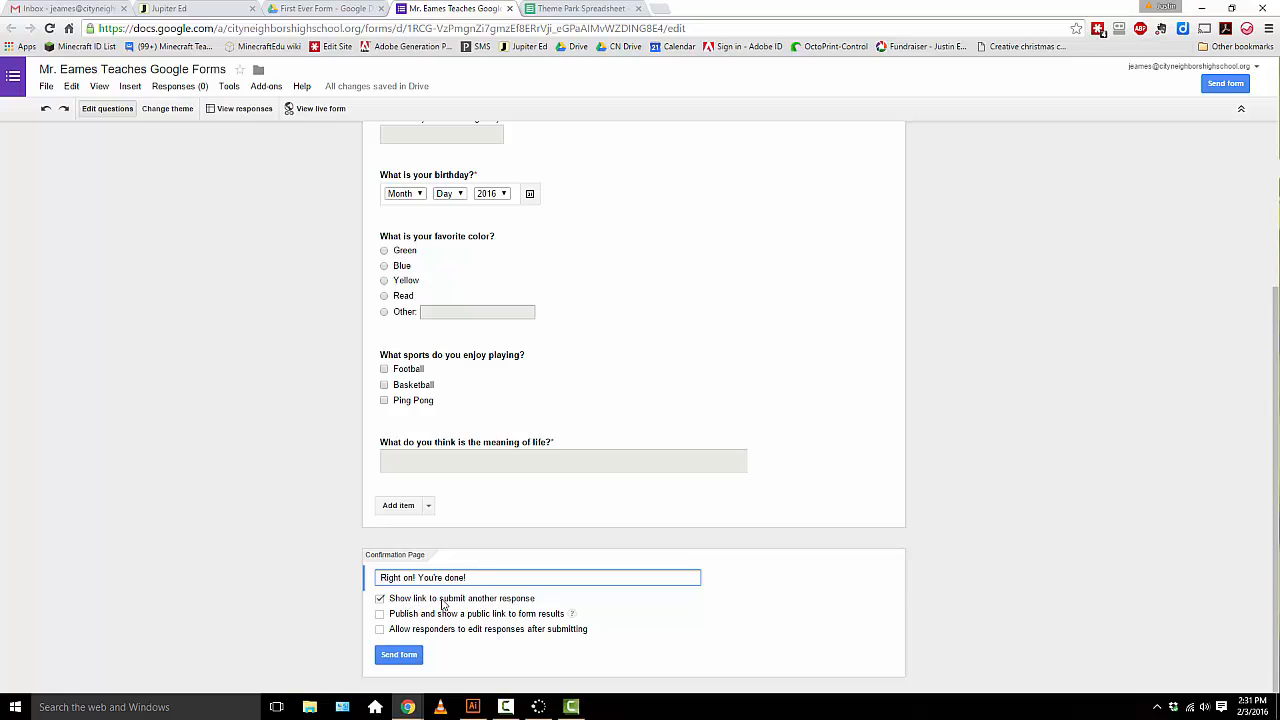
Turn off the confirmation page's link to submit another response, and toggle the public link to form results on and back off.
{"action": "left_click", "coordinate": [381, 598]}
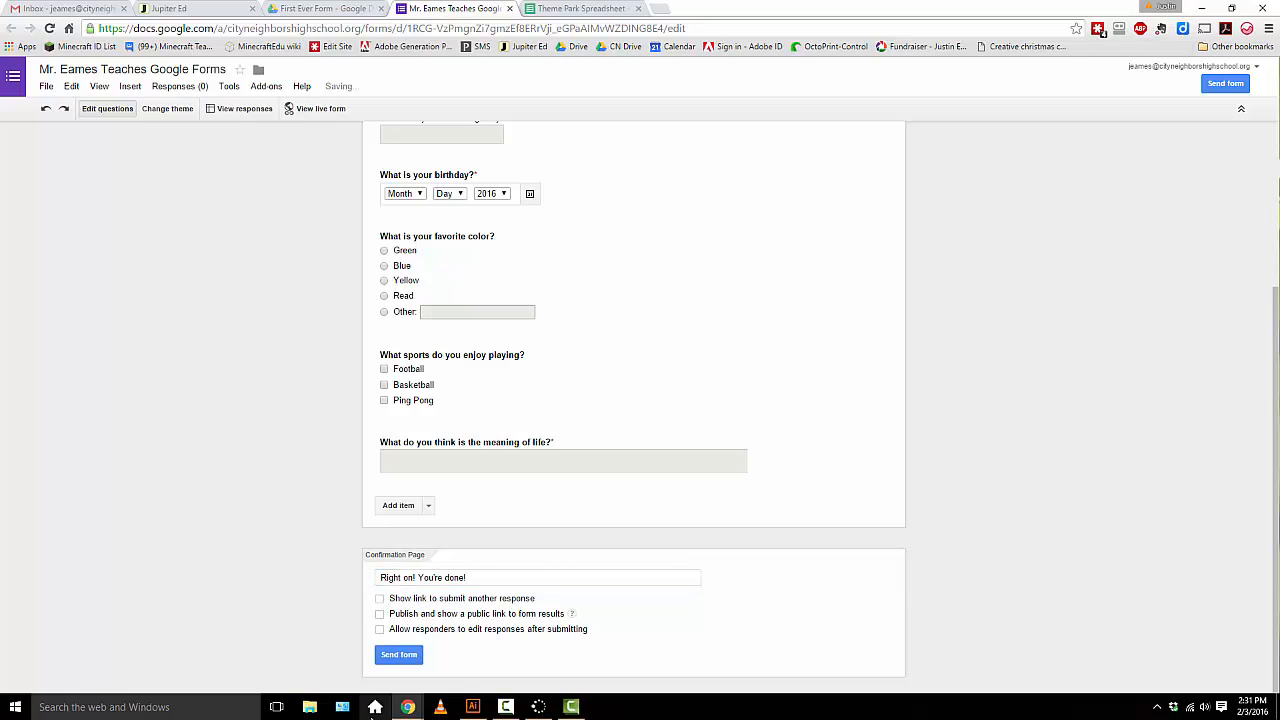
{"action": "left_click", "coordinate": [380, 614]}
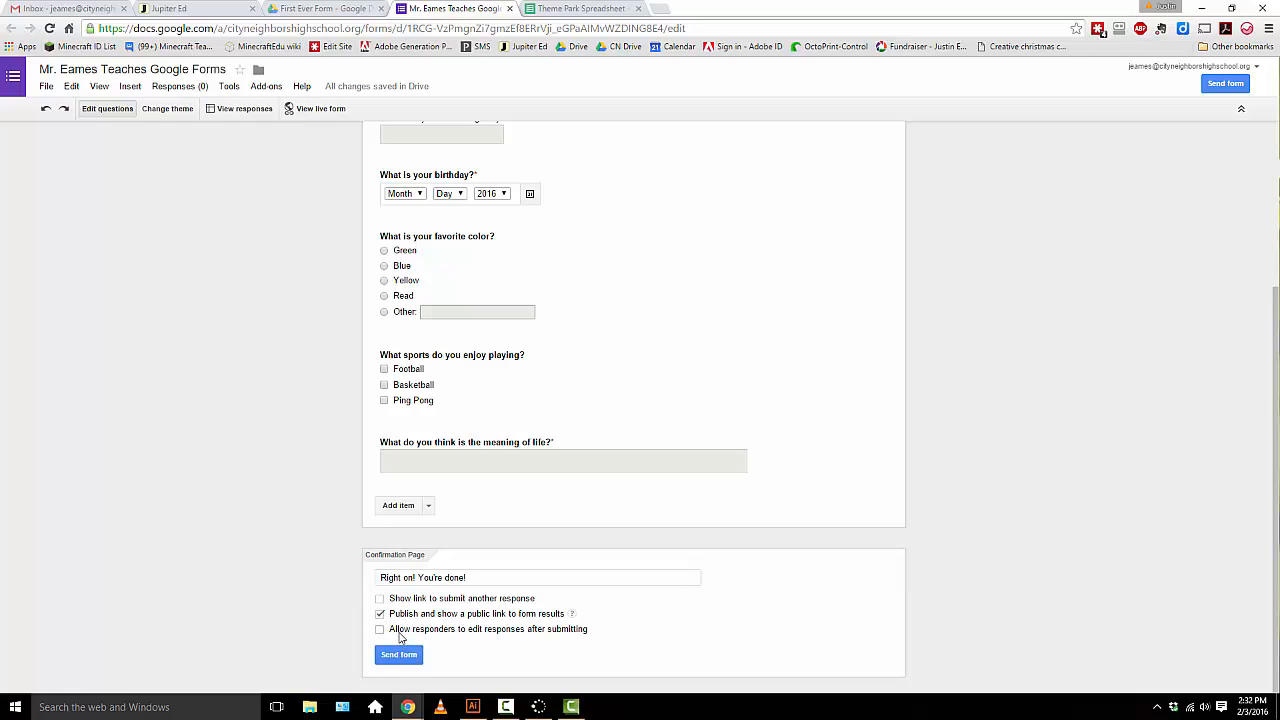
{"action": "left_click", "coordinate": [381, 615]}
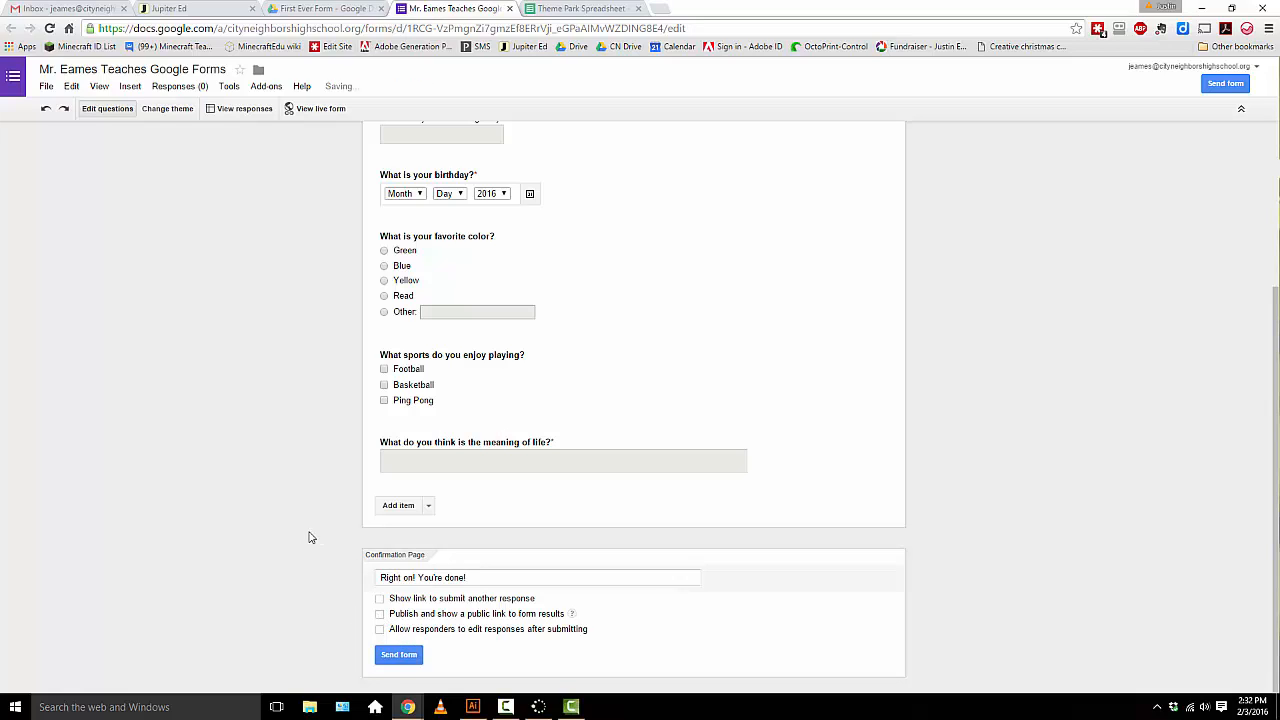
Open the form's sending options, switch the share link to a short URL, copy it and close the dialog.
{"action": "scroll", "coordinate": [314, 537], "scroll_direction": "up", "scroll_amount": 3}
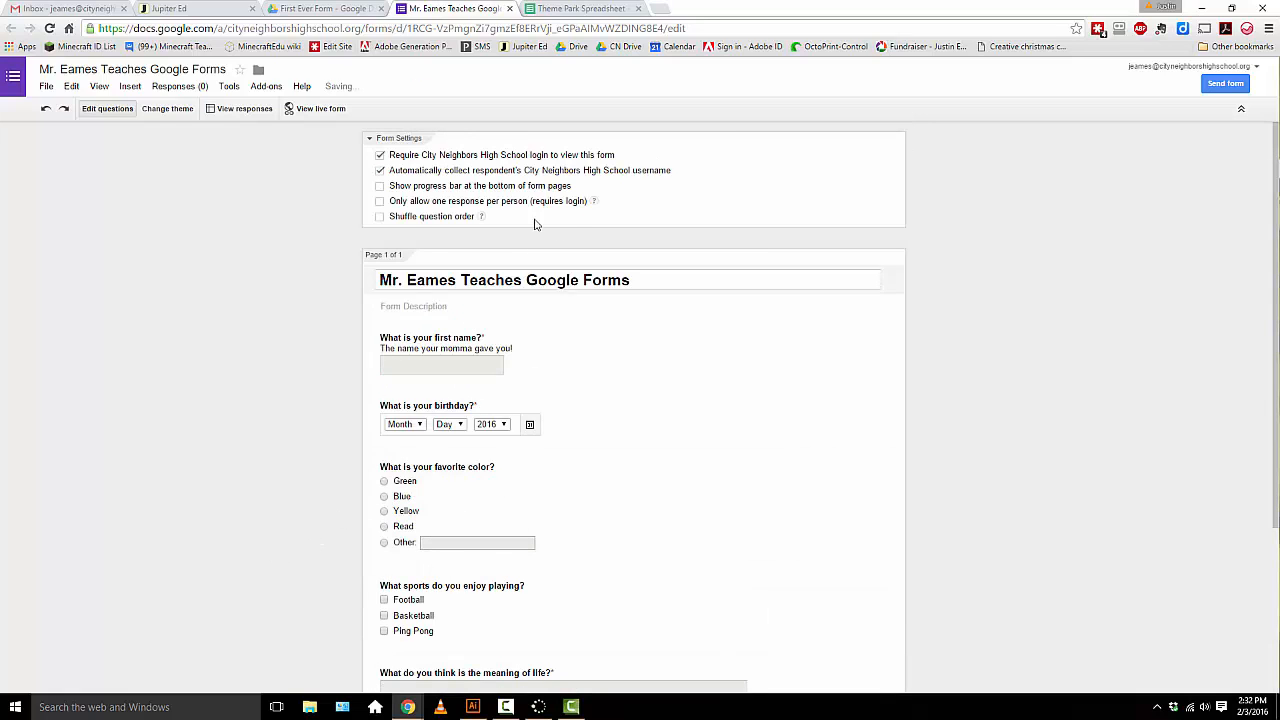
{"action": "scroll", "coordinate": [660, 320], "scroll_direction": "down", "scroll_amount": 3}
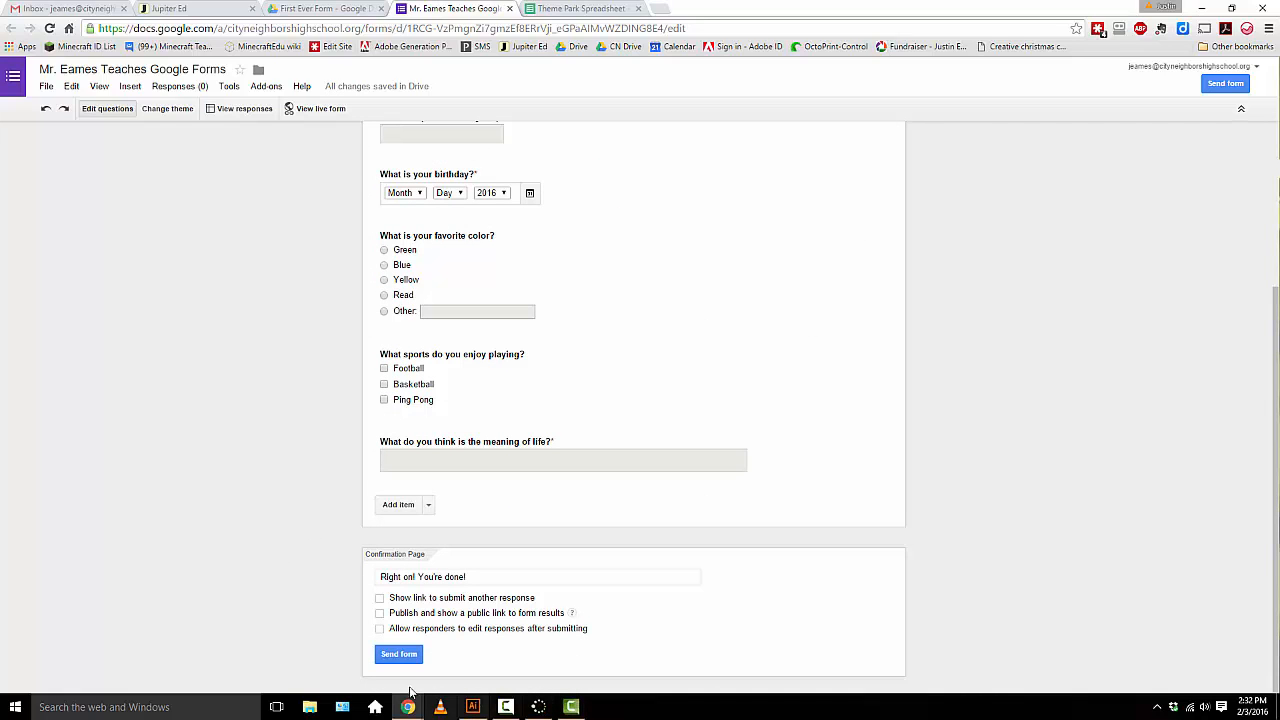
{"action": "left_click", "coordinate": [399, 655]}
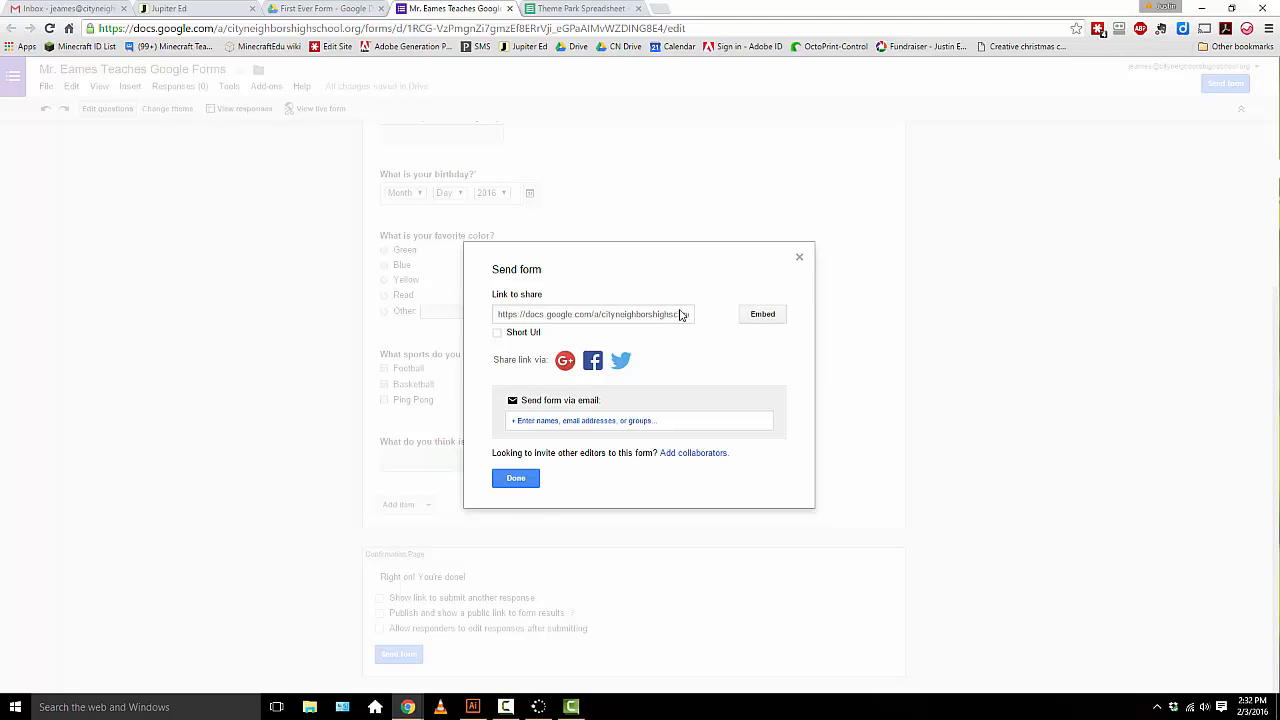
{"action": "left_click", "coordinate": [497, 335]}
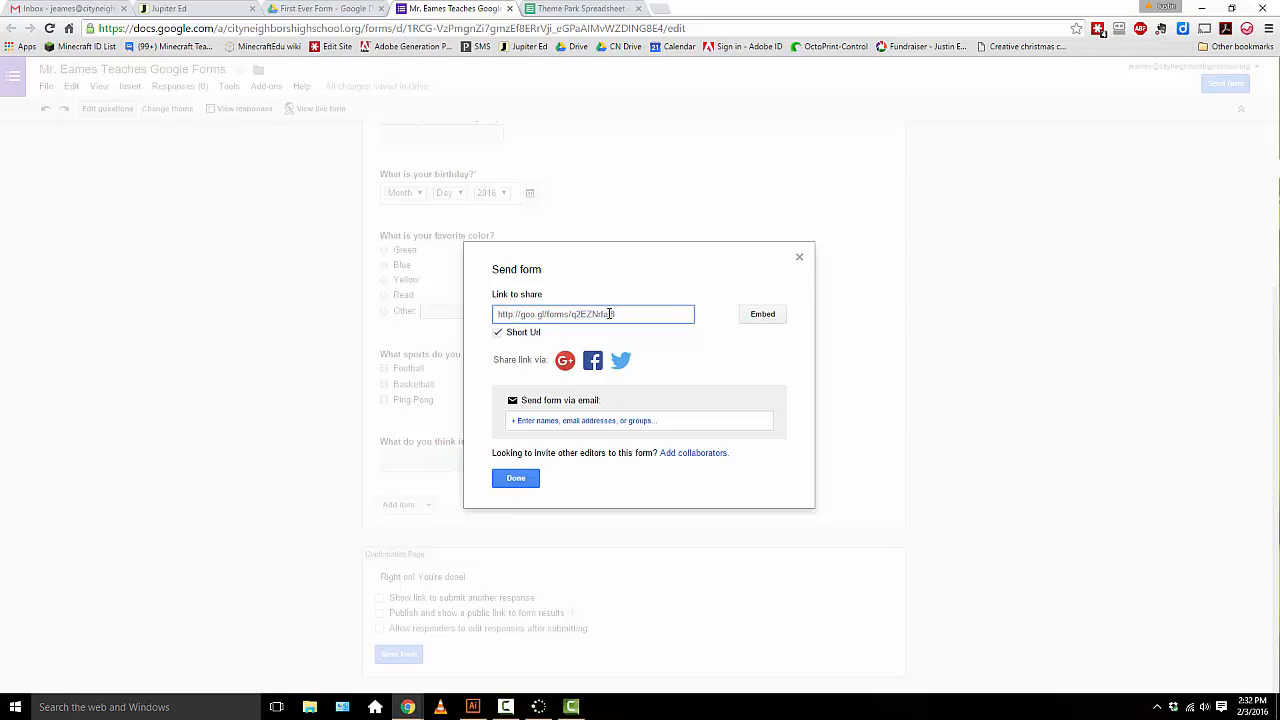
{"action": "left_click_drag", "start_coordinate": [609, 314], "coordinate": [475, 314]}
{"action": "key", "text": "ctrl+c"}
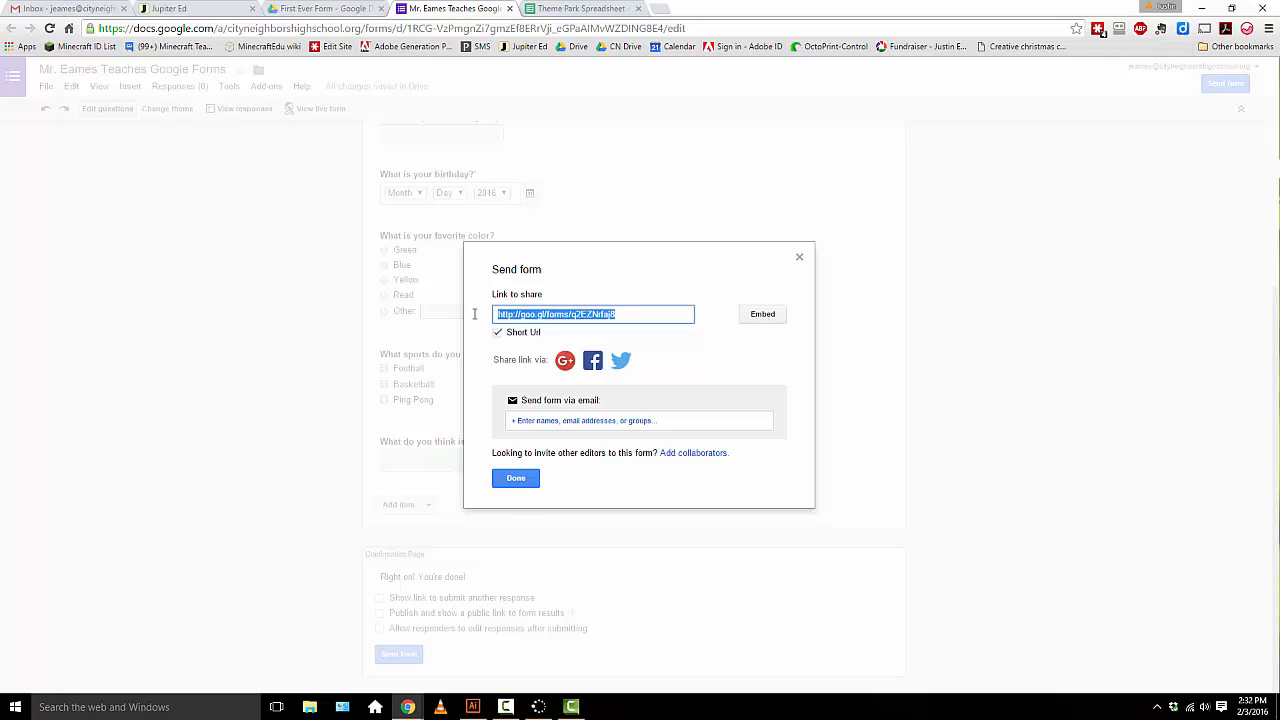
{"action": "left_click", "coordinate": [527, 486]}
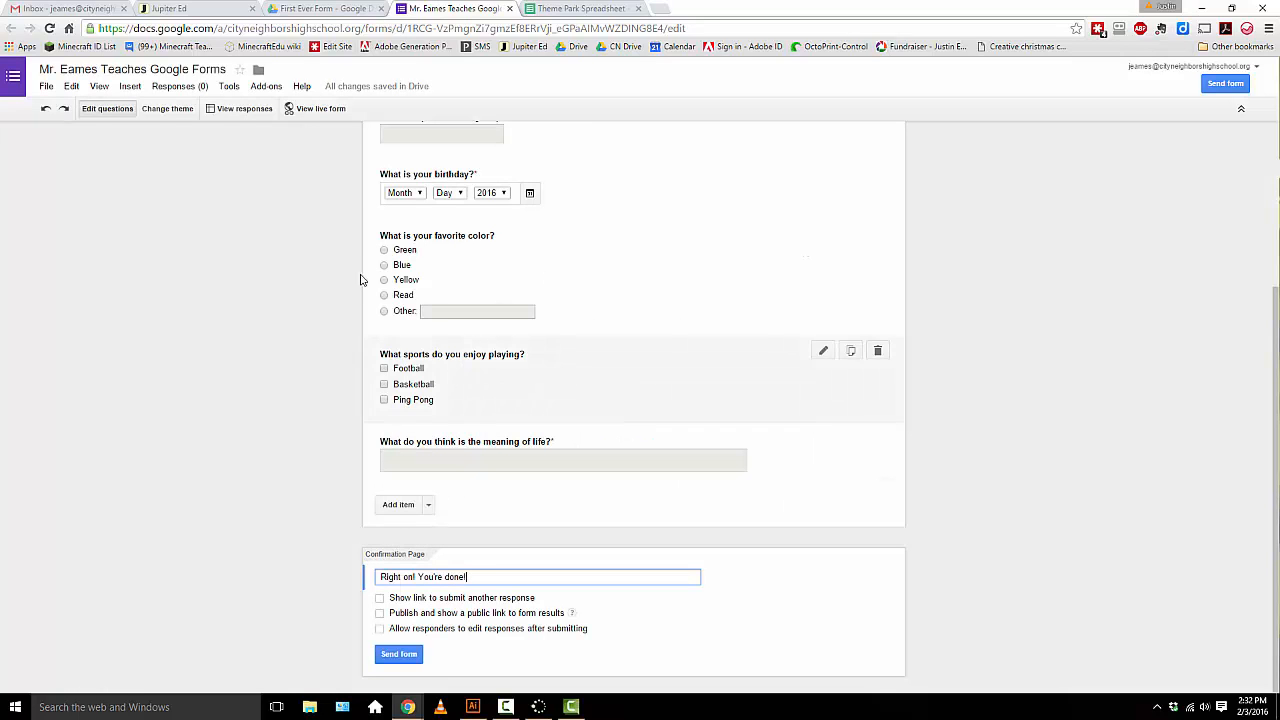
View the live form and look over its themed layout and questions.
{"action": "left_click", "coordinate": [322, 113]}
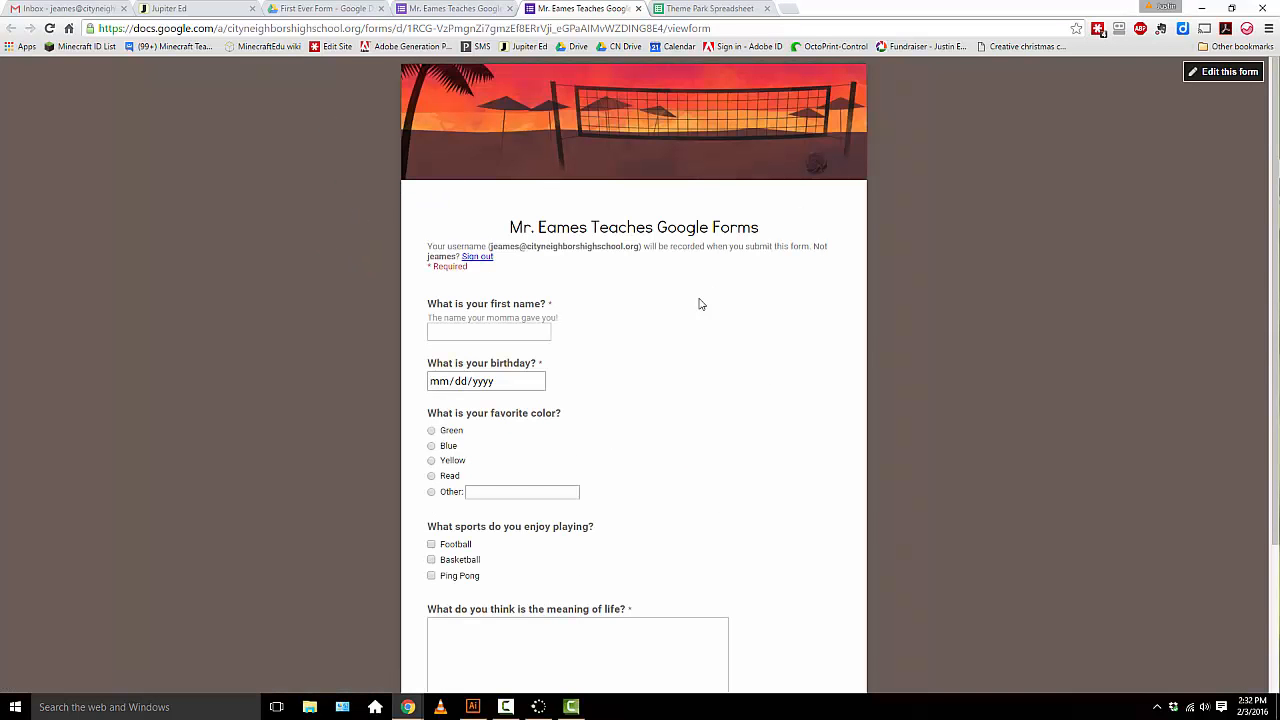
{"action": "scroll", "coordinate": [709, 340], "scroll_direction": "down", "scroll_amount": 2}
{"action": "scroll", "coordinate": [709, 340], "scroll_direction": "up", "scroll_amount": 2}
Load the copied short form link in a new browser tab.
{"action": "left_click", "coordinate": [789, 9]}
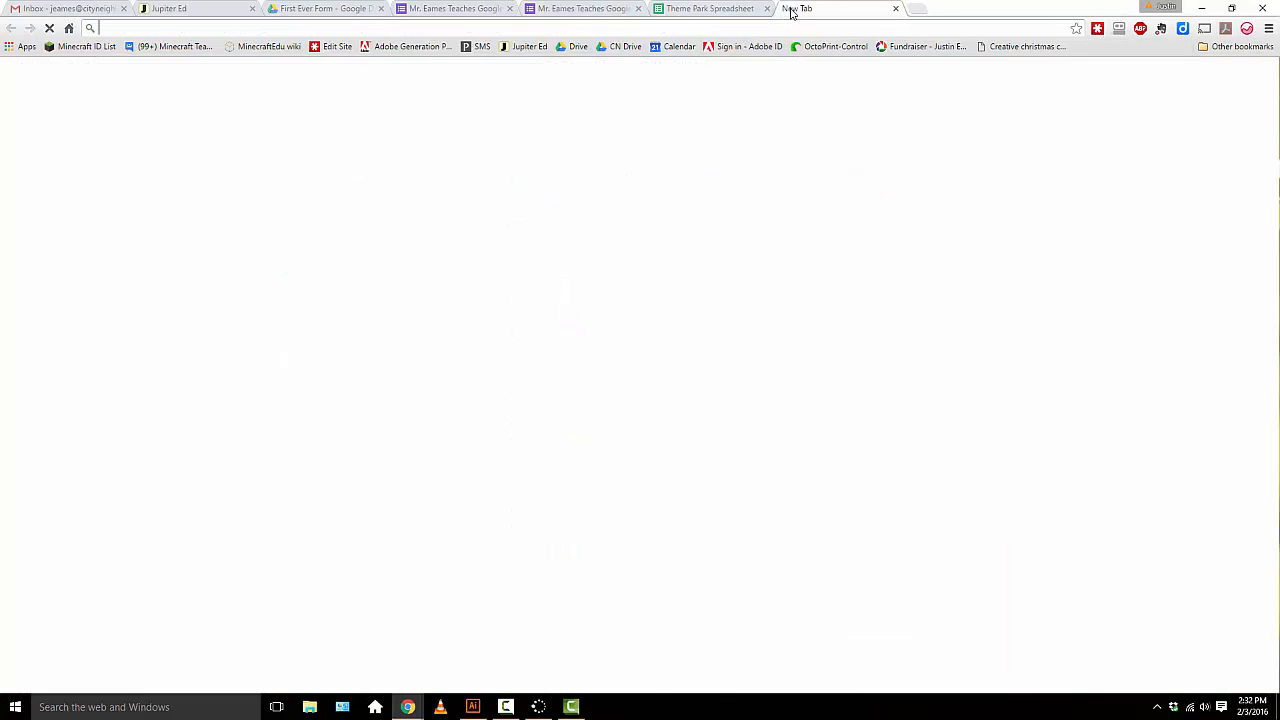
{"action": "key", "text": "ctrl+v"}
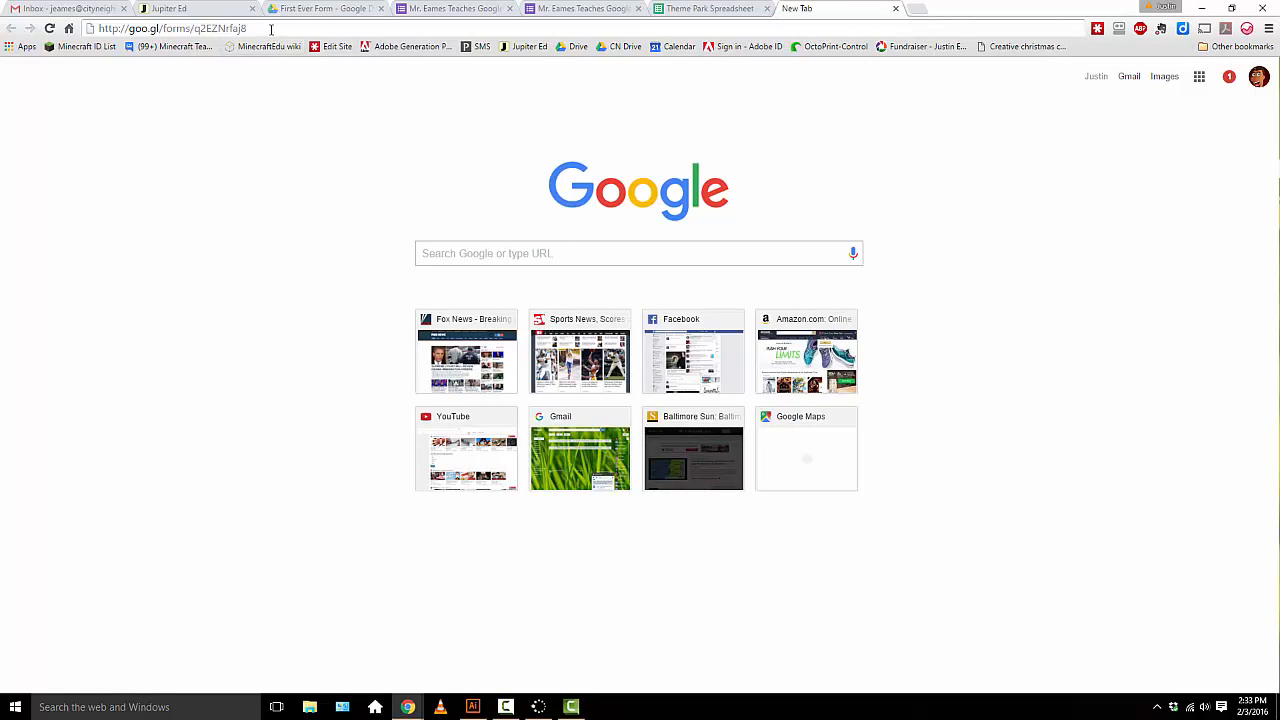
{"action": "key", "text": "Return"}
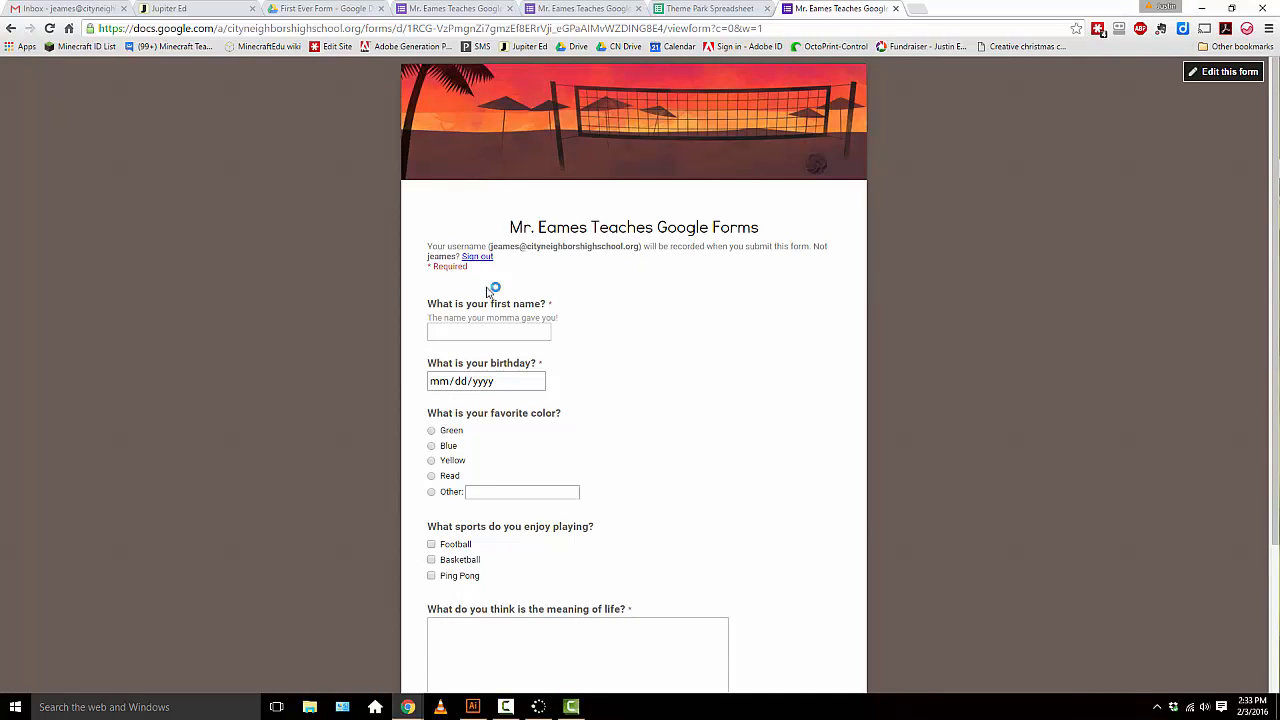
Fill in the respondent's first name and date of birth, and choose Green as the favorite color.
{"action": "left_click", "coordinate": [460, 328]}
{"action": "left_click", "coordinate": [446, 384]}
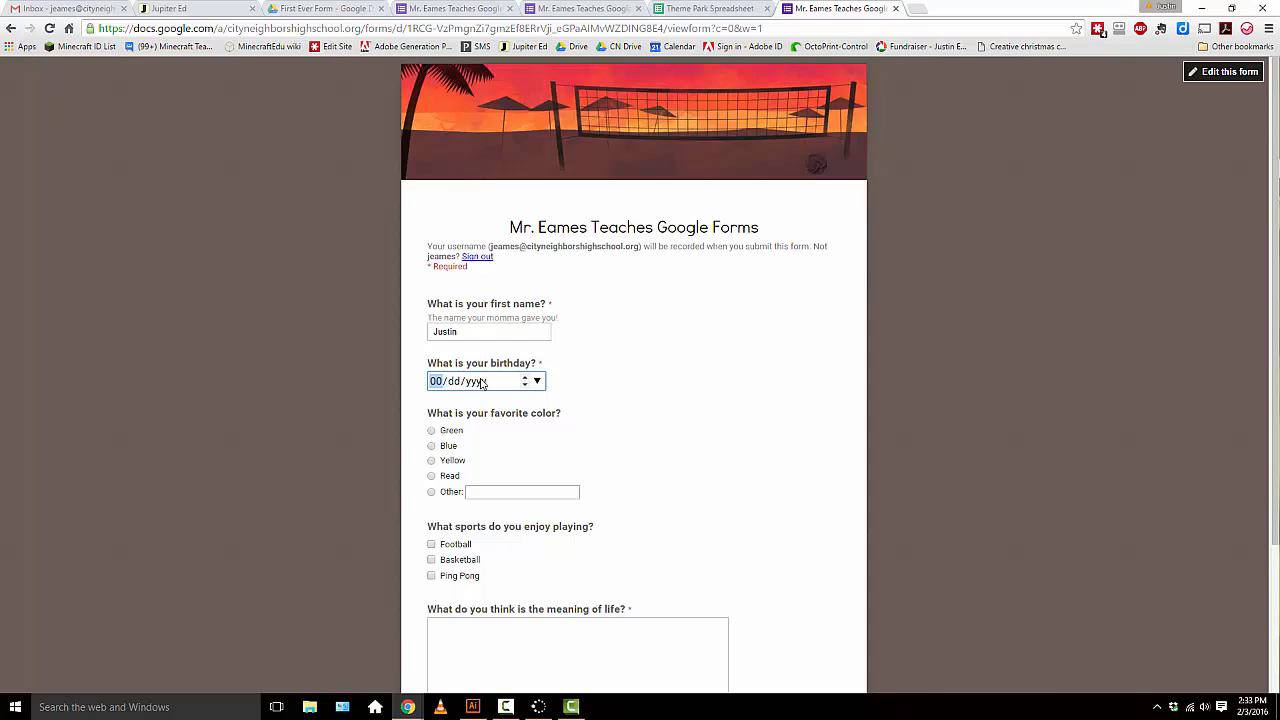
{"action": "type", "text": "05/30/1982"}
{"action": "left_click", "coordinate": [431, 431]}
Select Football and Ping Pong as sports, answer the meaning-of-life question with 42, and submit the form.
{"action": "scroll", "coordinate": [528, 511], "scroll_direction": "down", "scroll_amount": 1}
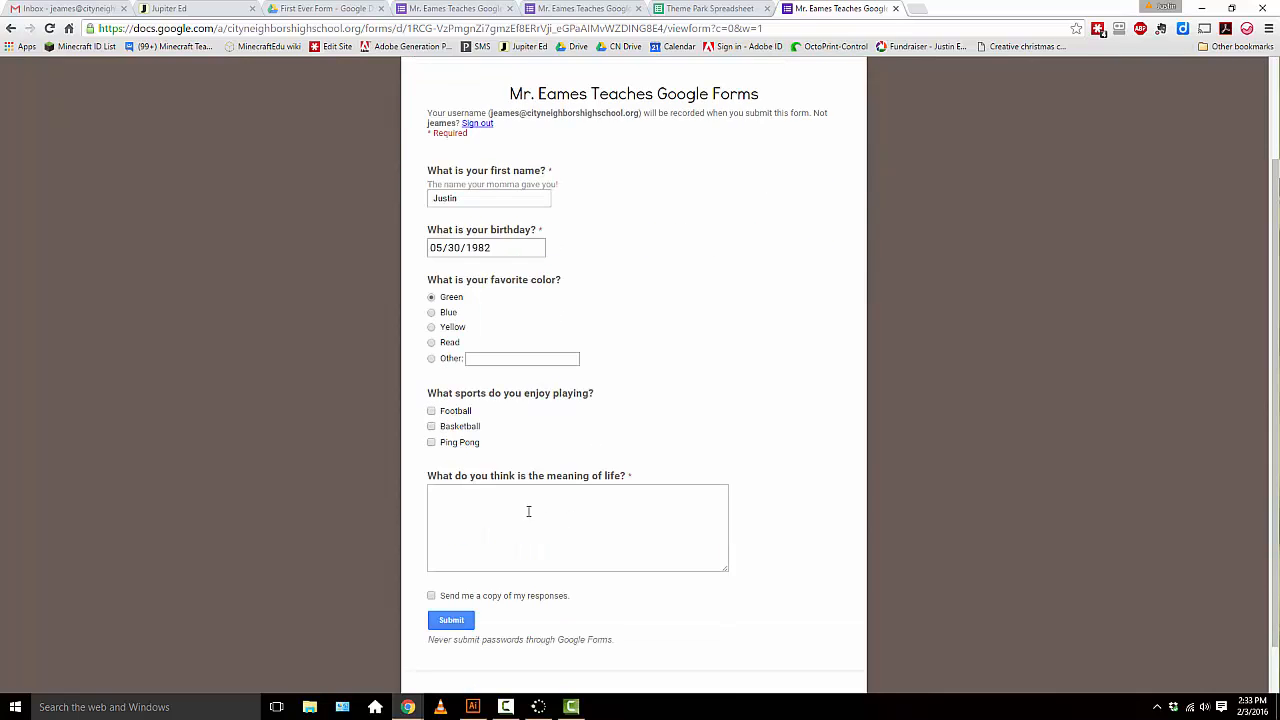
{"action": "left_click", "coordinate": [430, 443]}
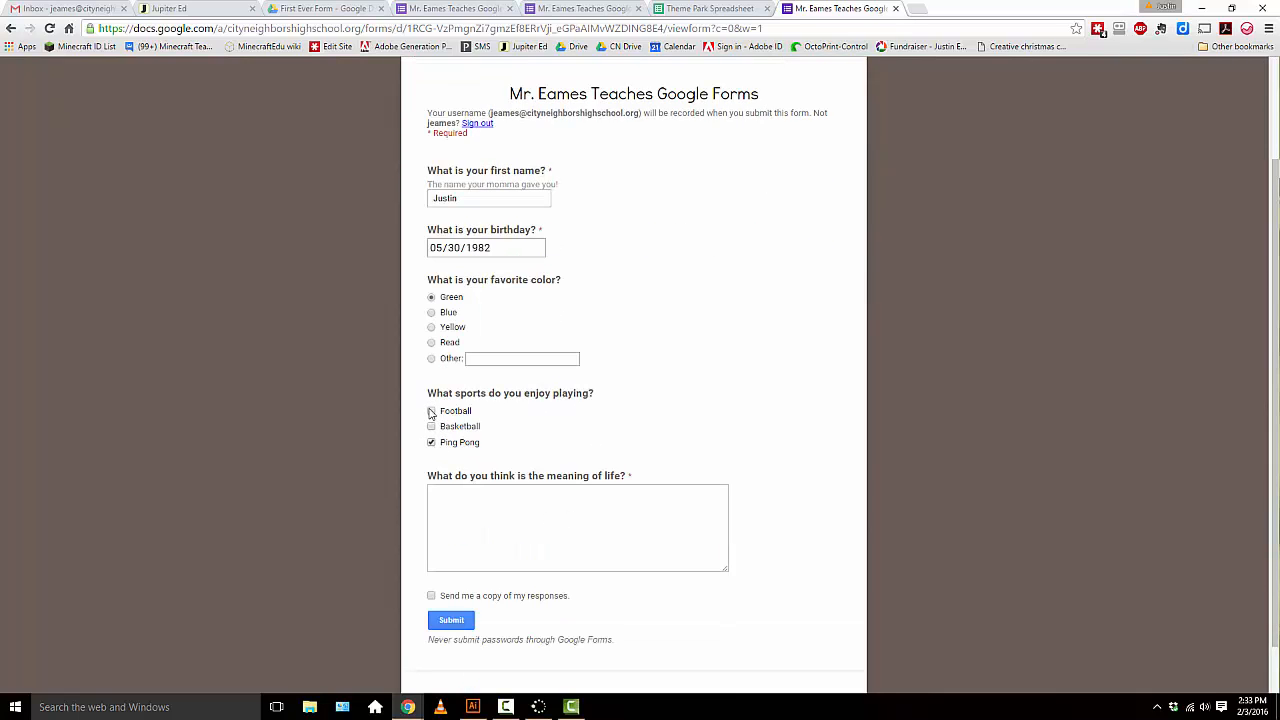
{"action": "left_click", "coordinate": [510, 513]}
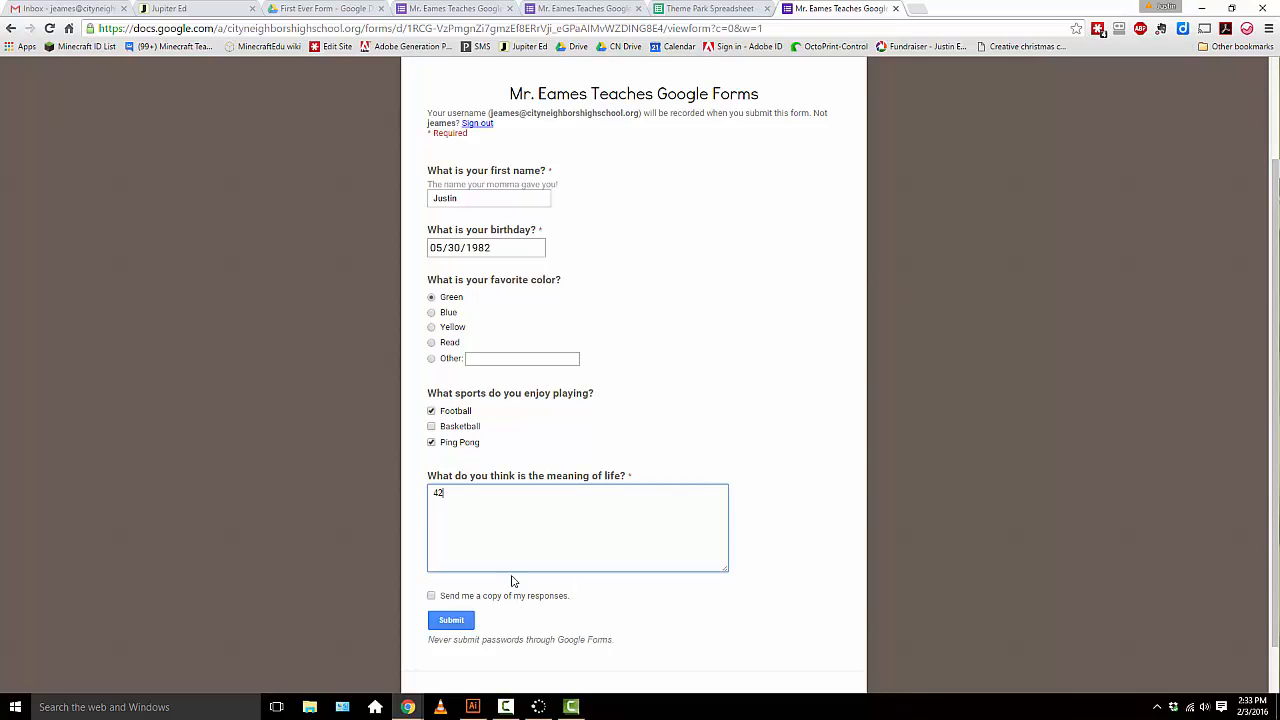
{"action": "left_click", "coordinate": [451, 622]}
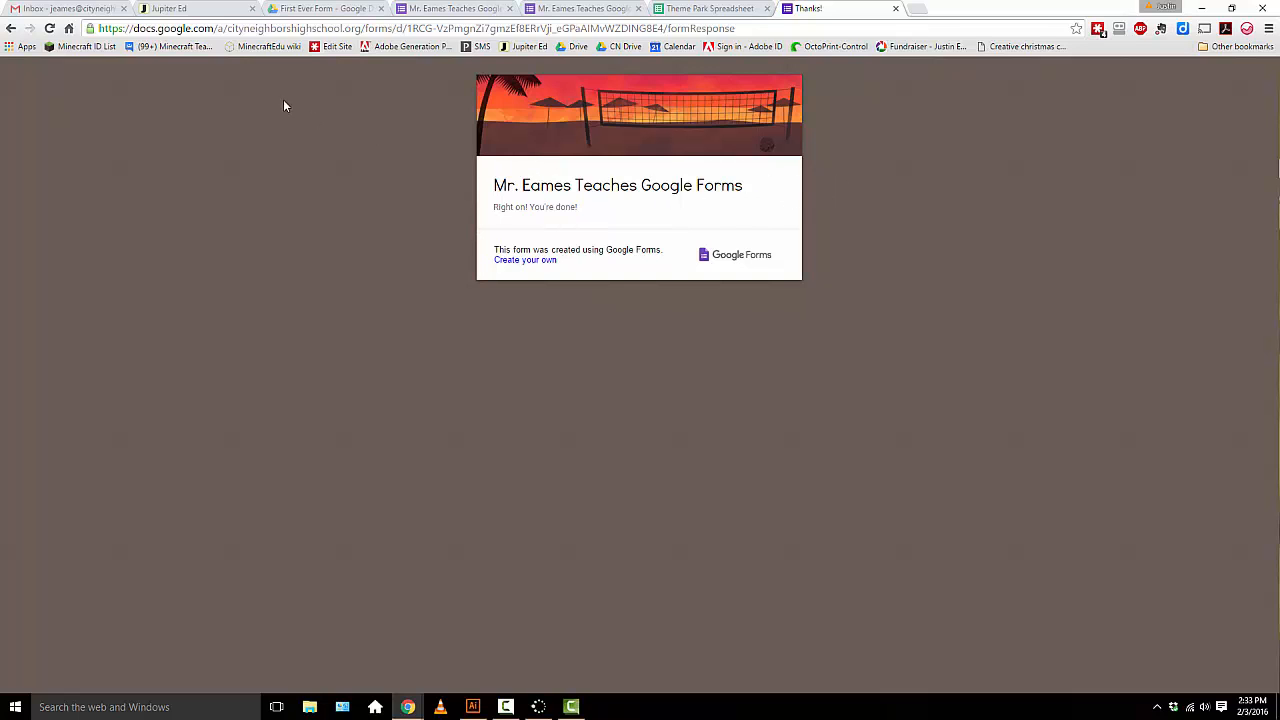
Open the form's responses spreadsheet from the First Ever Form folder in Drive and check the submitted response's timestamp.
{"action": "left_click", "coordinate": [321, 8]}
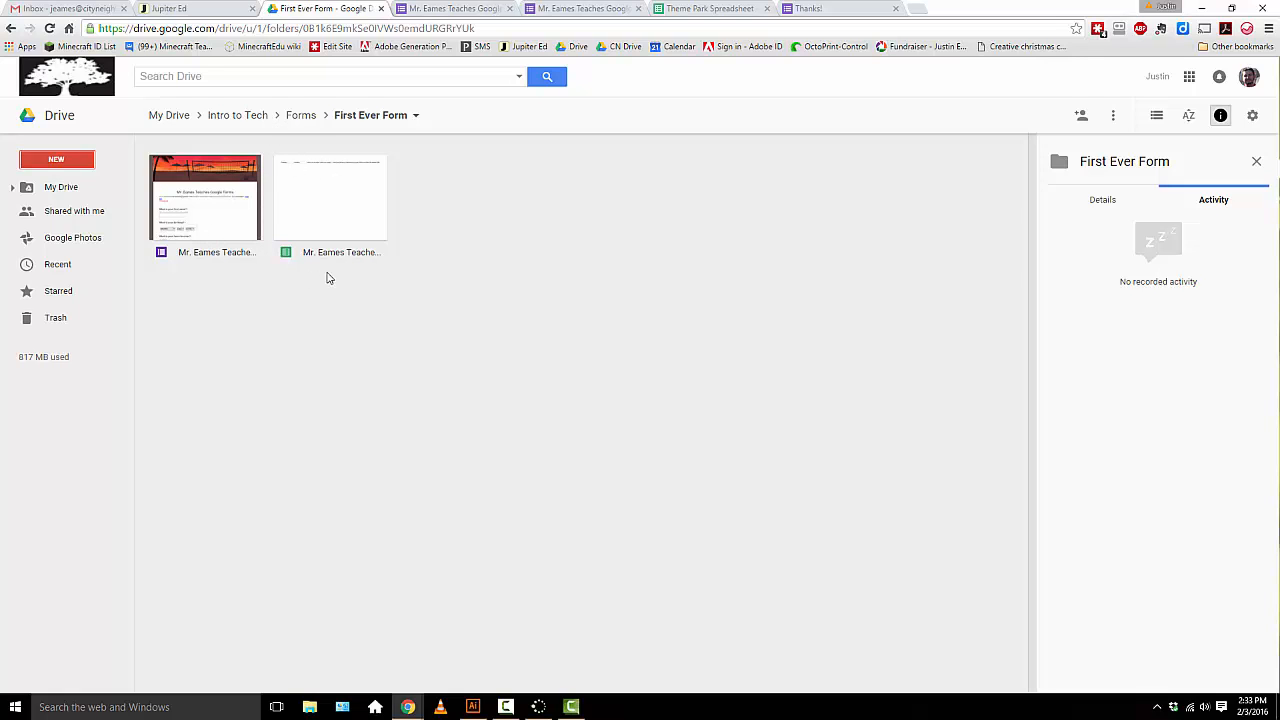
{"action": "left_click", "coordinate": [351, 219]}
{"action": "double_click", "coordinate": [351, 219]}
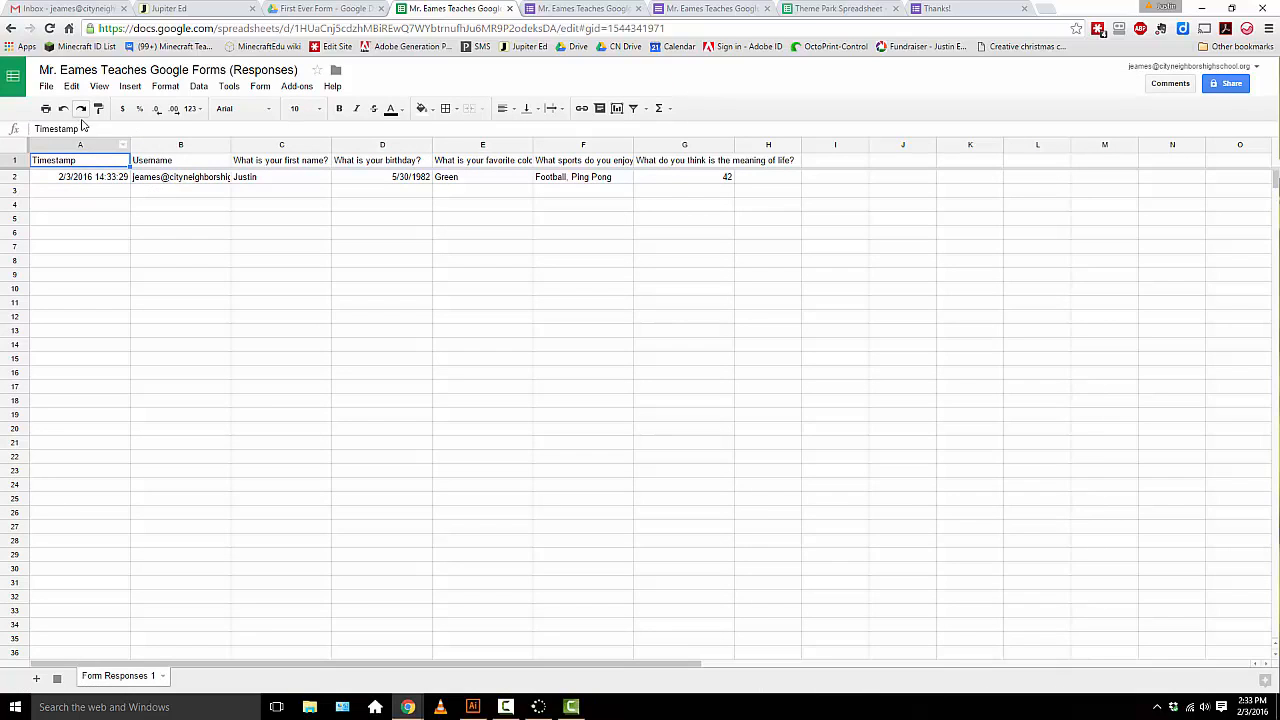
{"action": "left_click", "coordinate": [82, 178]}
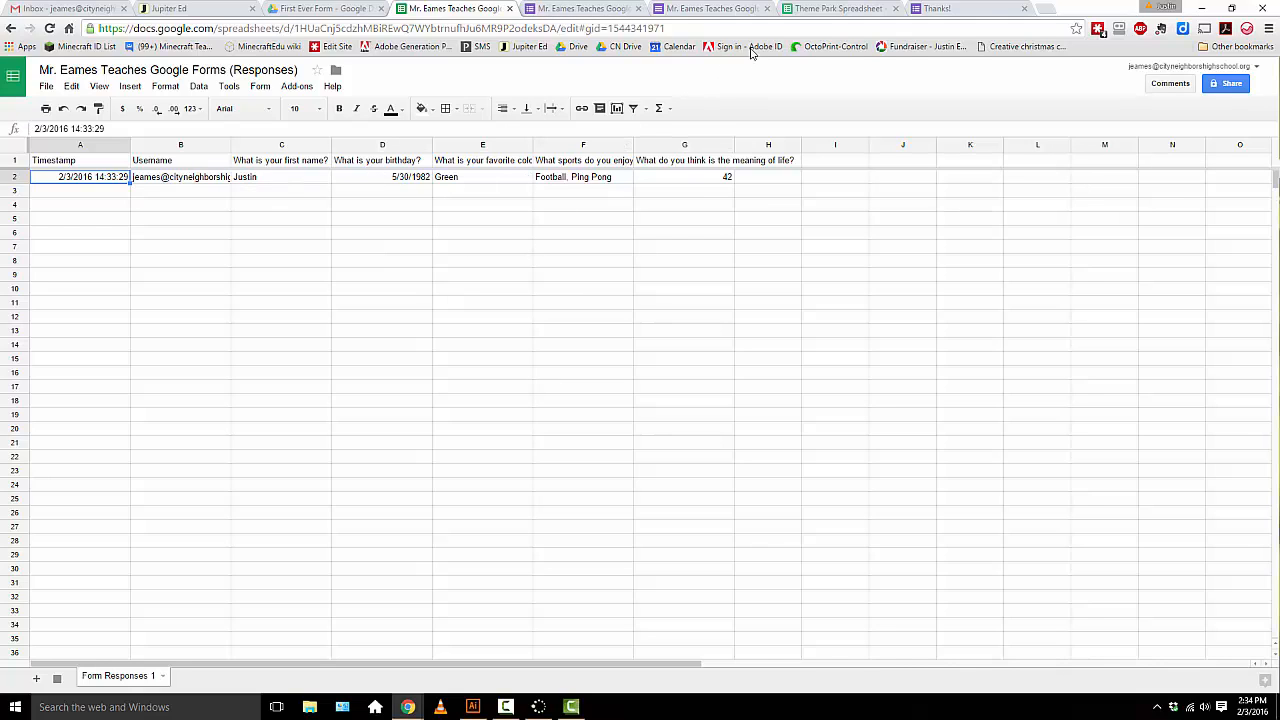
Return to the form editor and review its settings, its questions and the item types that can be added.
{"action": "left_click", "coordinate": [583, 8]}
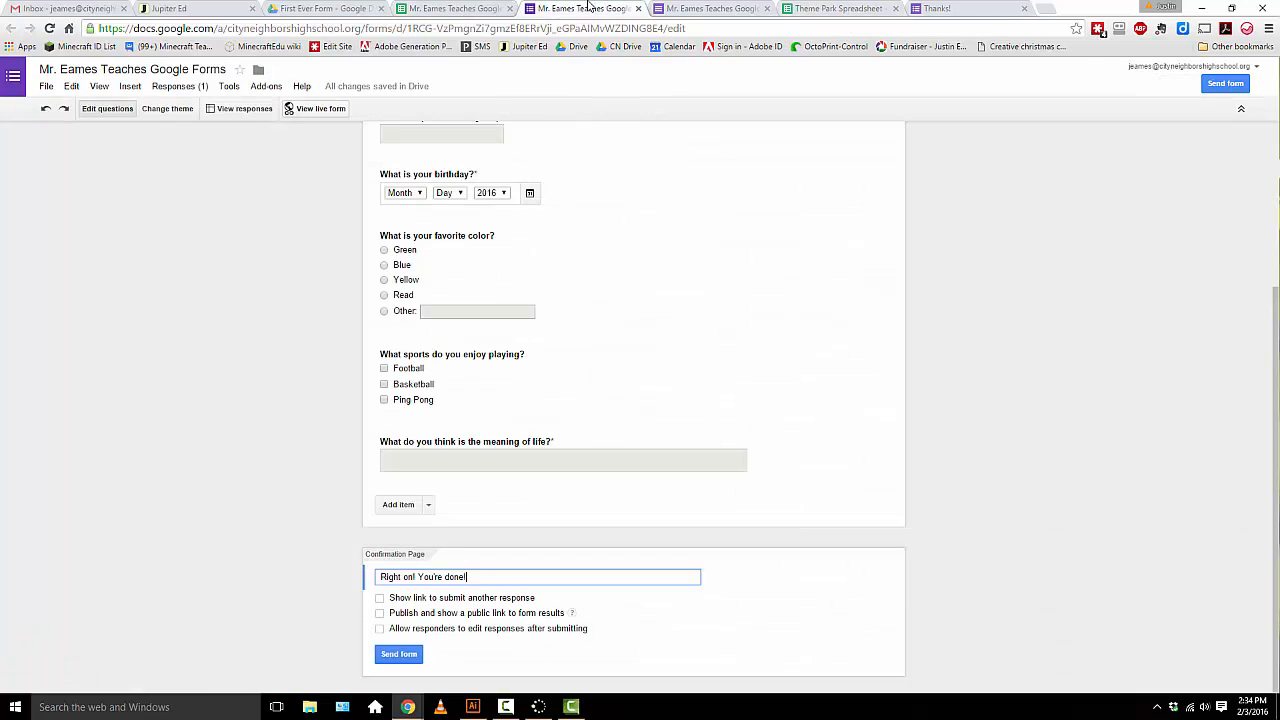
{"action": "scroll", "coordinate": [437, 331], "scroll_direction": "up", "scroll_amount": 3}
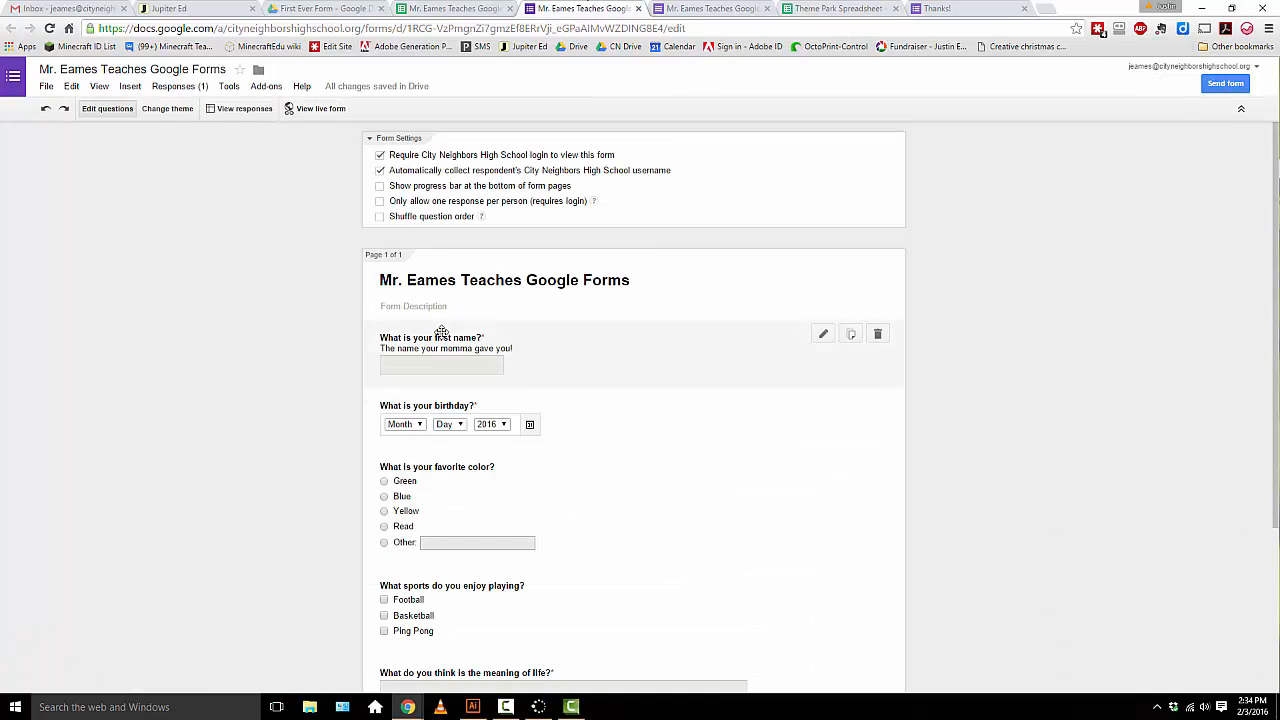
{"action": "scroll", "coordinate": [480, 360], "scroll_direction": "down", "scroll_amount": 3}
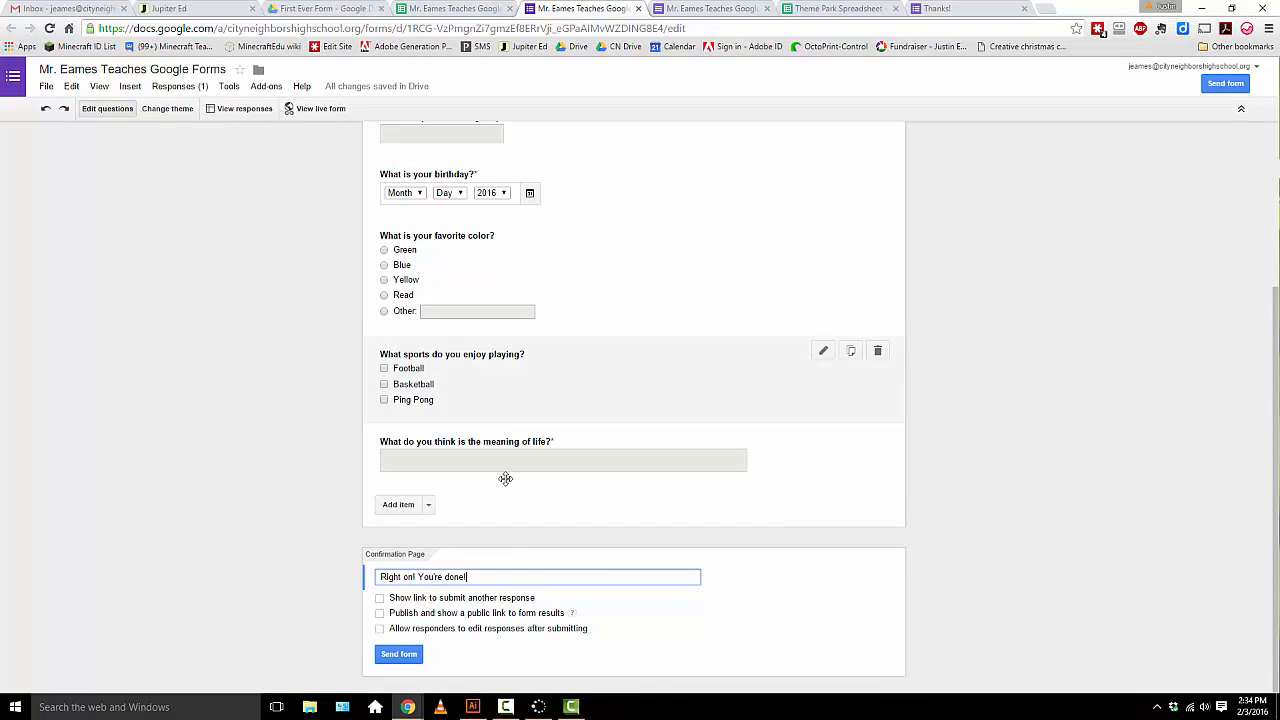
{"action": "left_click", "coordinate": [429, 507]}
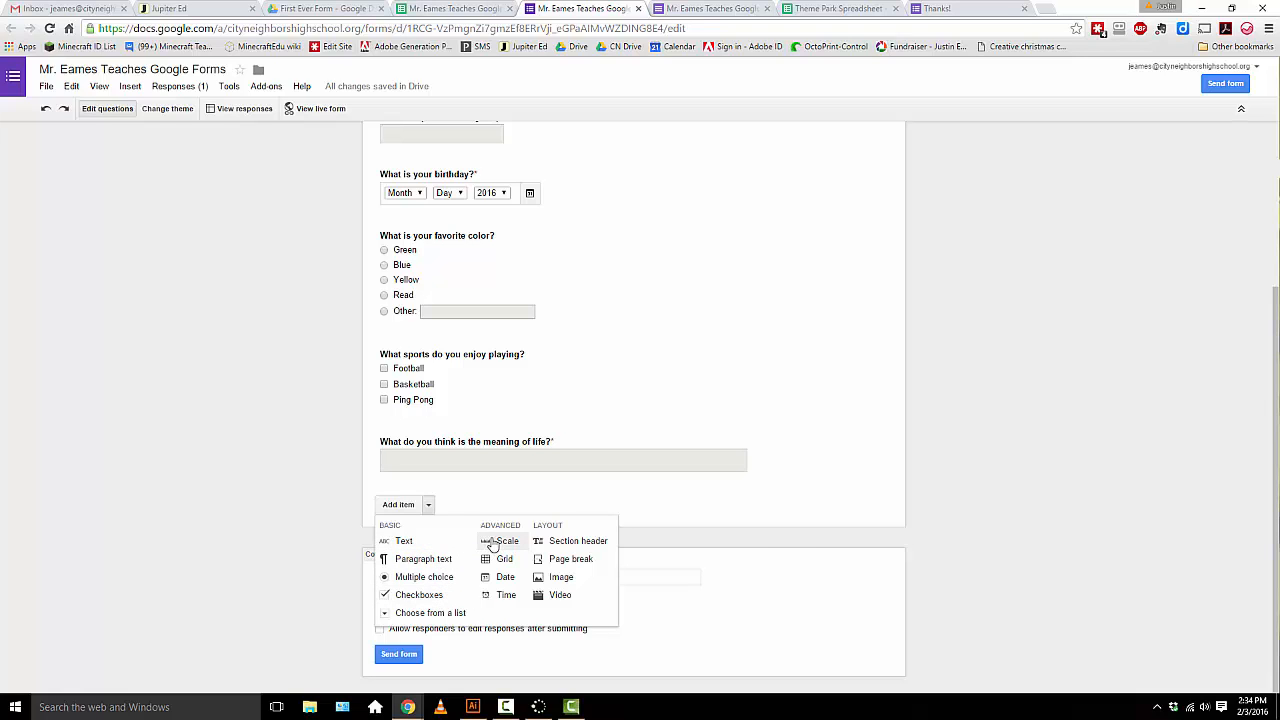
{"action": "scroll", "coordinate": [257, 451], "scroll_direction": "up", "scroll_amount": 2}
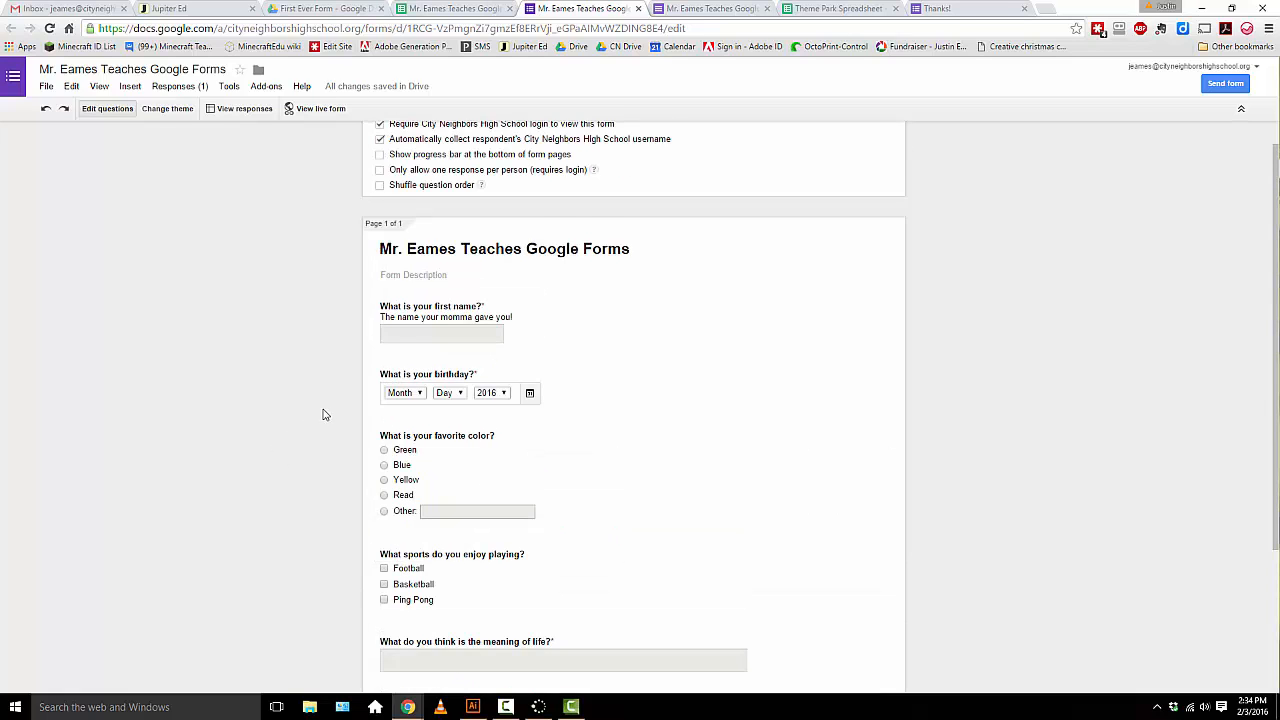
{"action": "scroll", "coordinate": [345, 395], "scroll_direction": "down", "scroll_amount": 2}
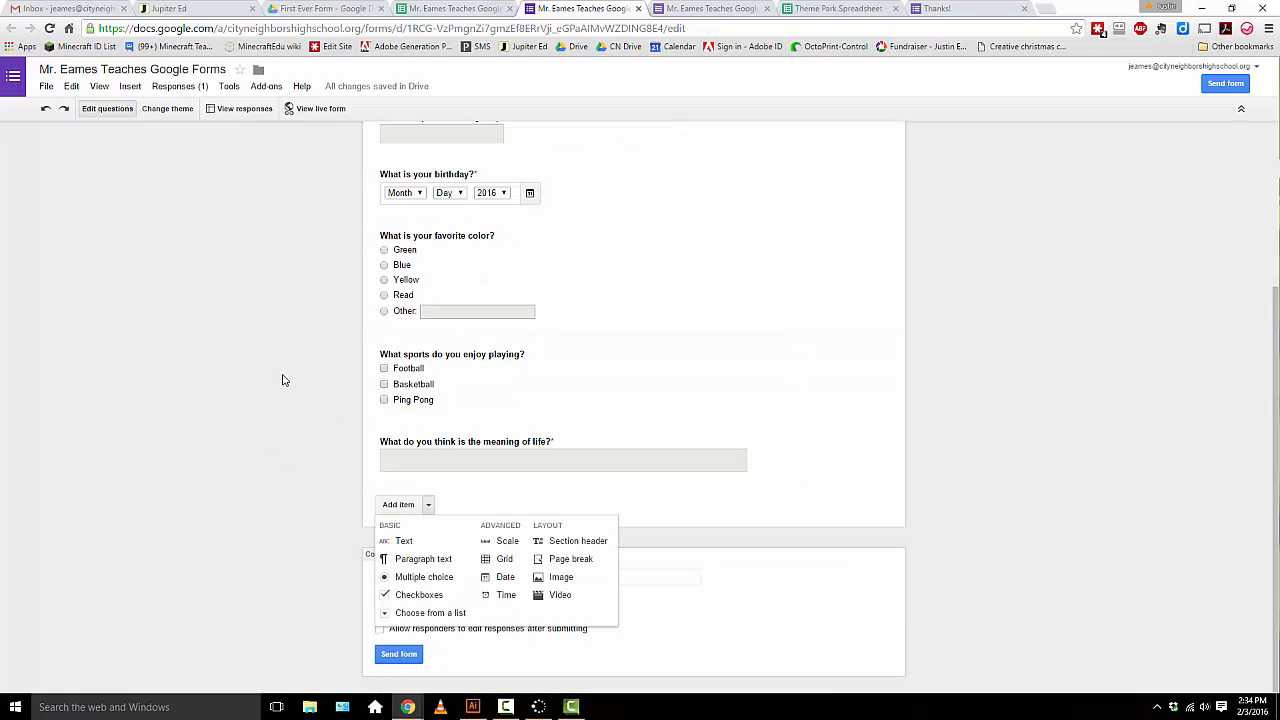
{"action": "scroll", "coordinate": [284, 391], "scroll_direction": "up", "scroll_amount": 2}
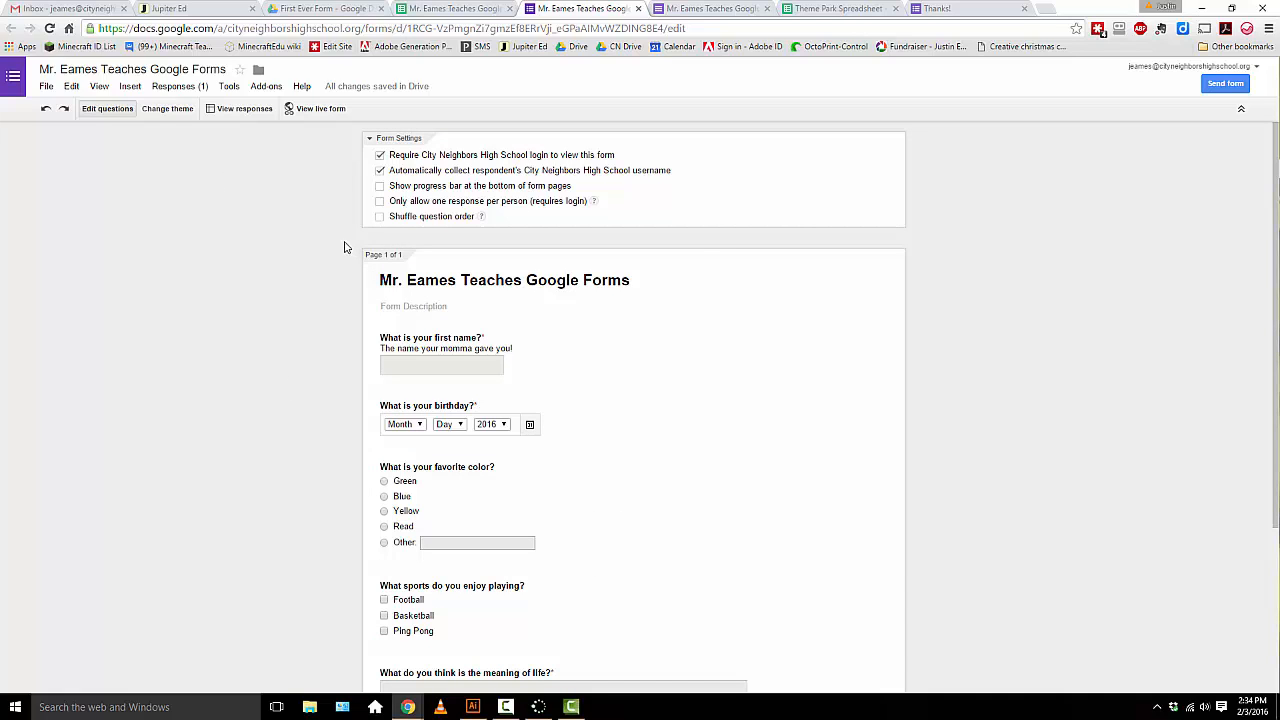
{"action": "mouse_move", "coordinate": [893, 333]}
{"action": "scroll", "coordinate": [737, 191], "scroll_direction": "down", "scroll_amount": 3}
{"action": "mouse_move", "coordinate": [646, 261]}
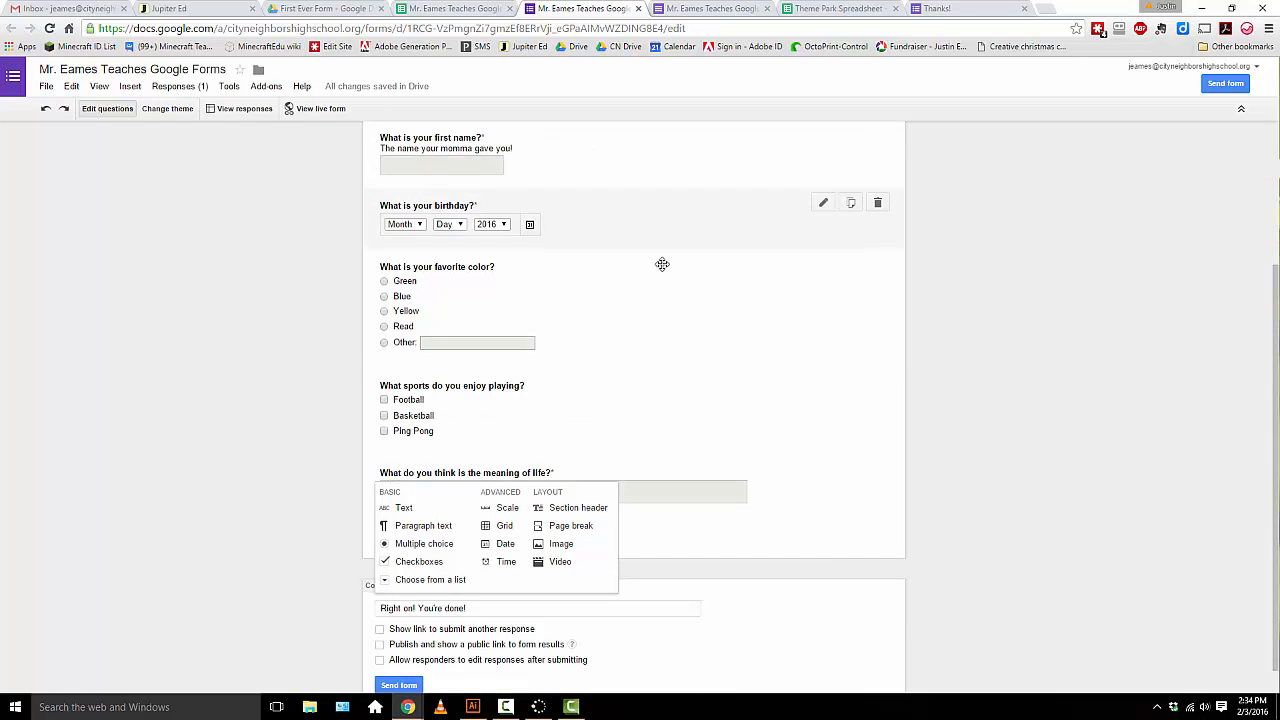
{"action": "scroll", "coordinate": [660, 260], "scroll_direction": "up", "scroll_amount": 4}
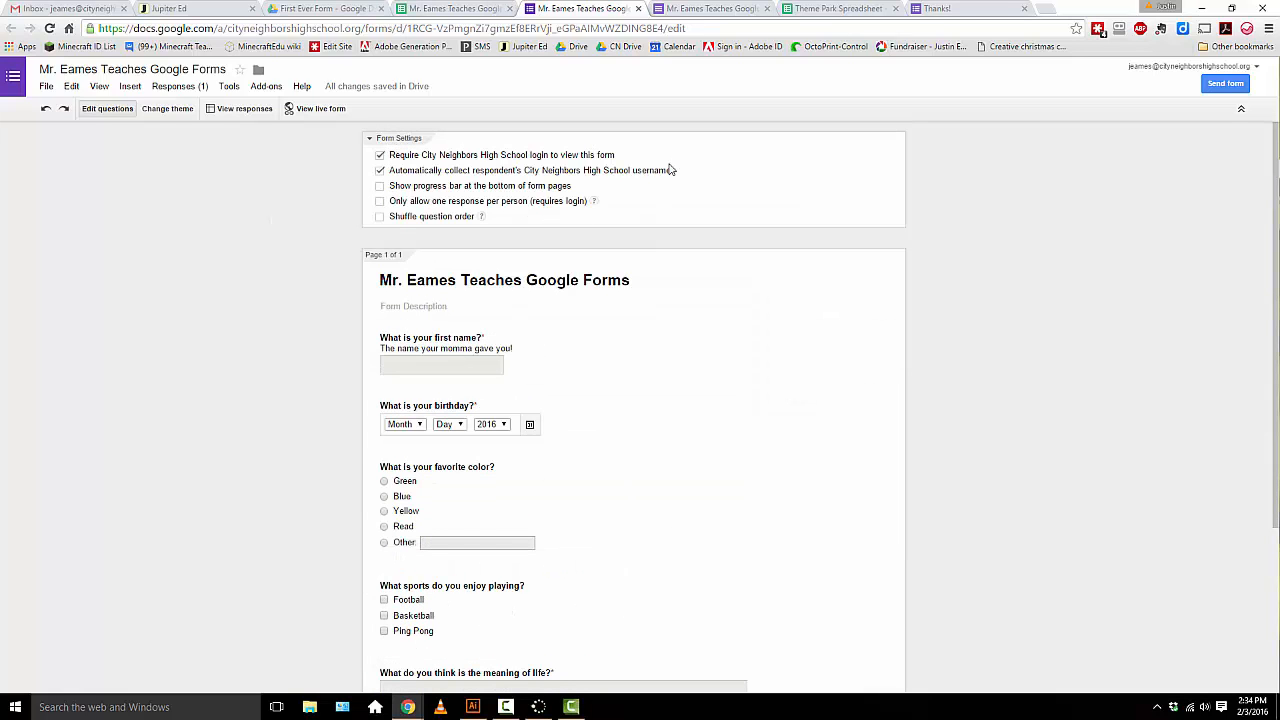
Look over the Theme Park Spreadsheet, the form editor, the live form, the confirmation page and the form's responses sheet.
{"action": "left_click", "coordinate": [820, 8]}
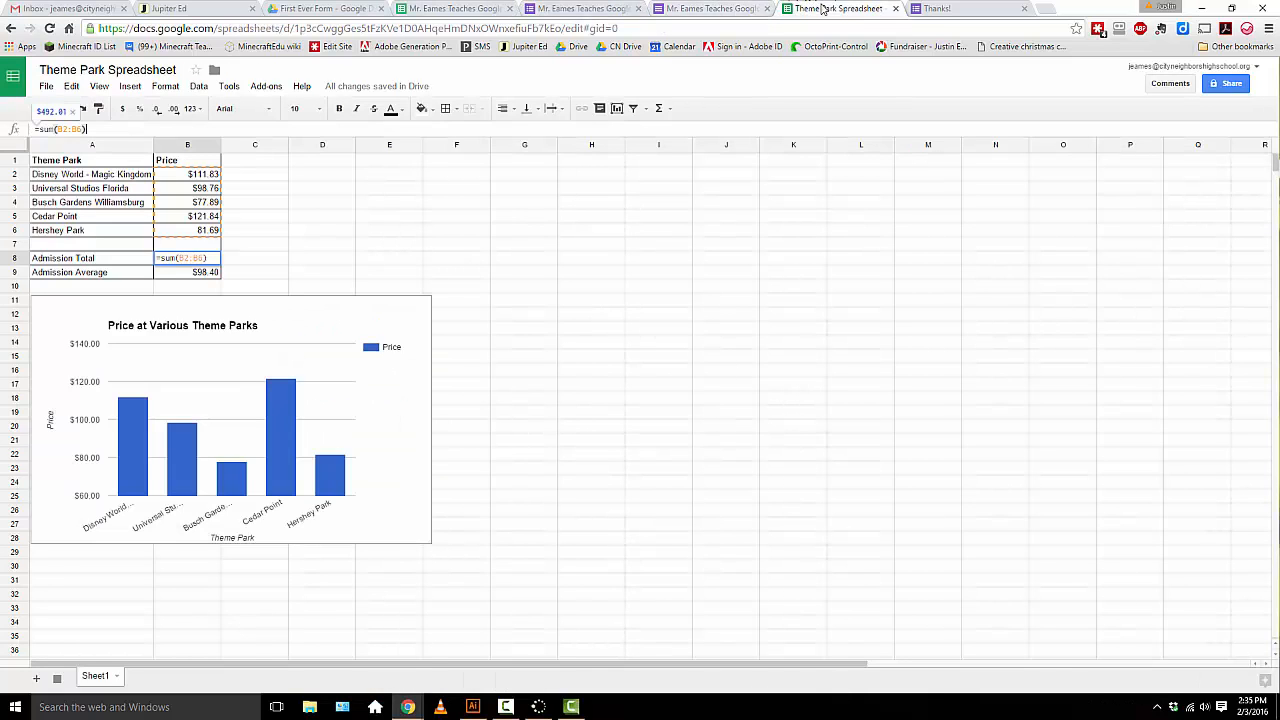
{"action": "left_click", "coordinate": [455, 8]}
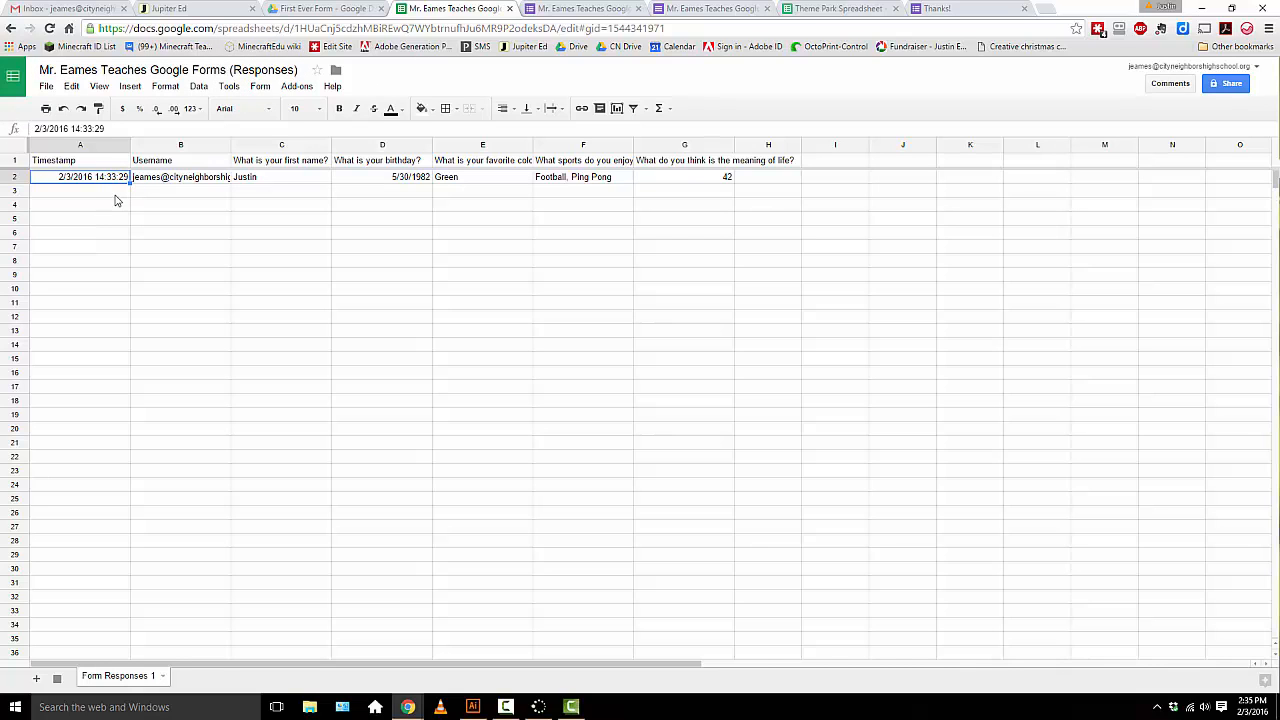
{"action": "left_click", "coordinate": [590, 8]}
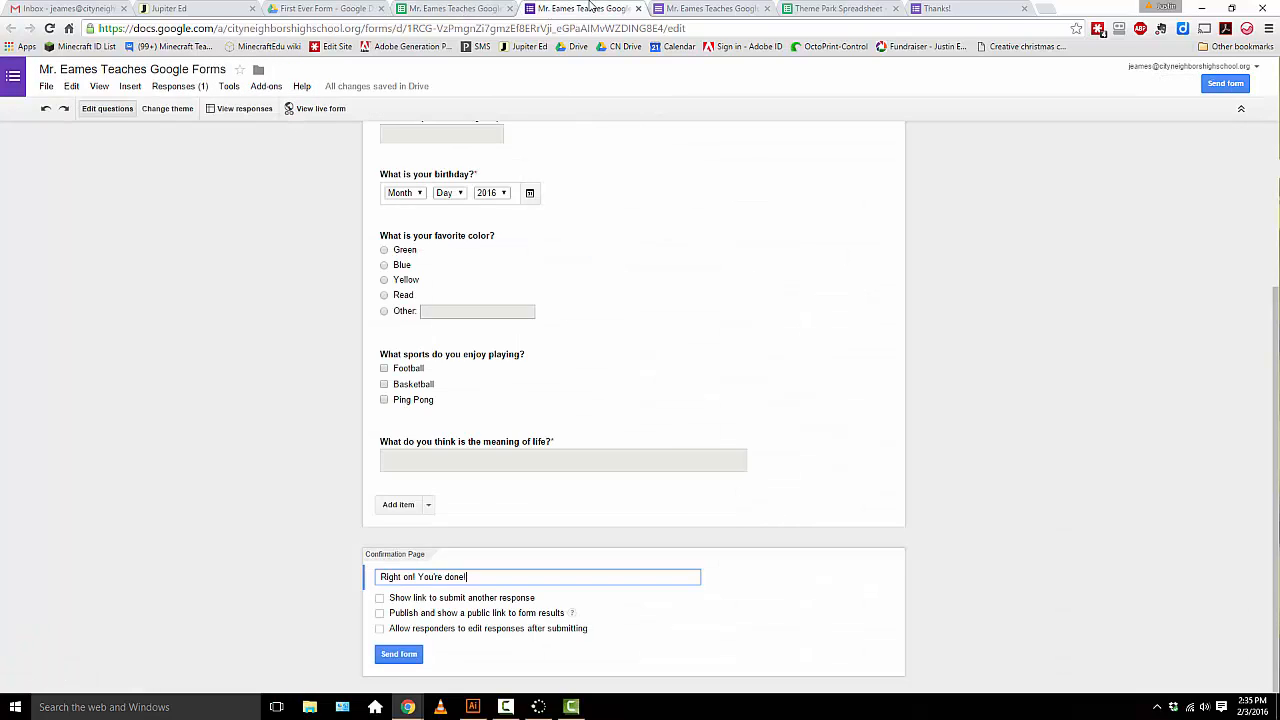
{"action": "left_click", "coordinate": [712, 8]}
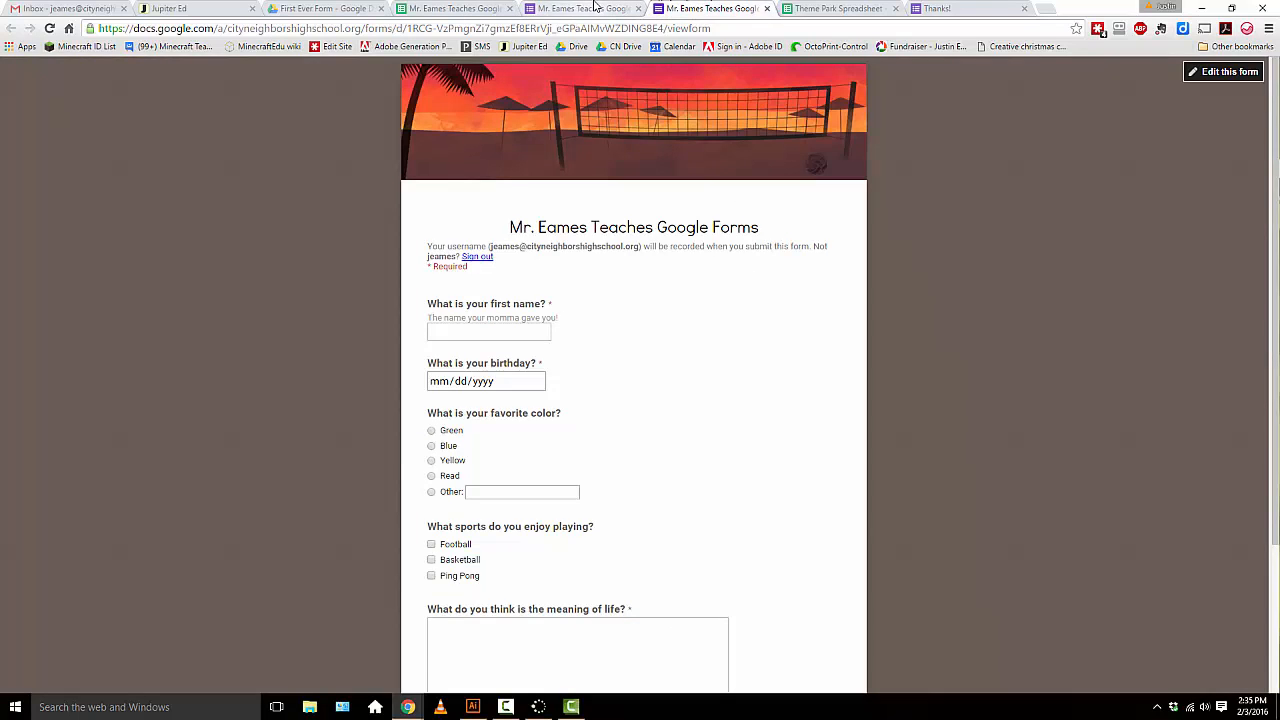
{"action": "left_click", "coordinate": [590, 8]}
{"action": "left_click", "coordinate": [940, 8]}
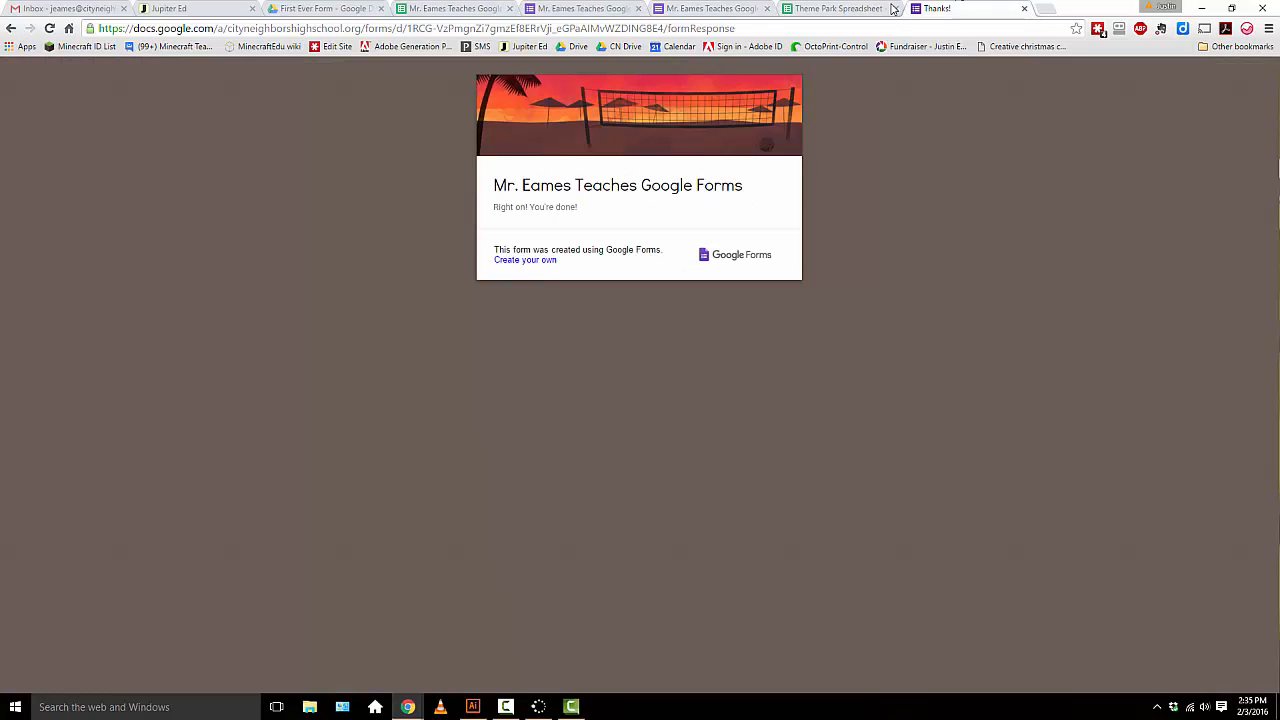
{"action": "left_click", "coordinate": [425, 8]}
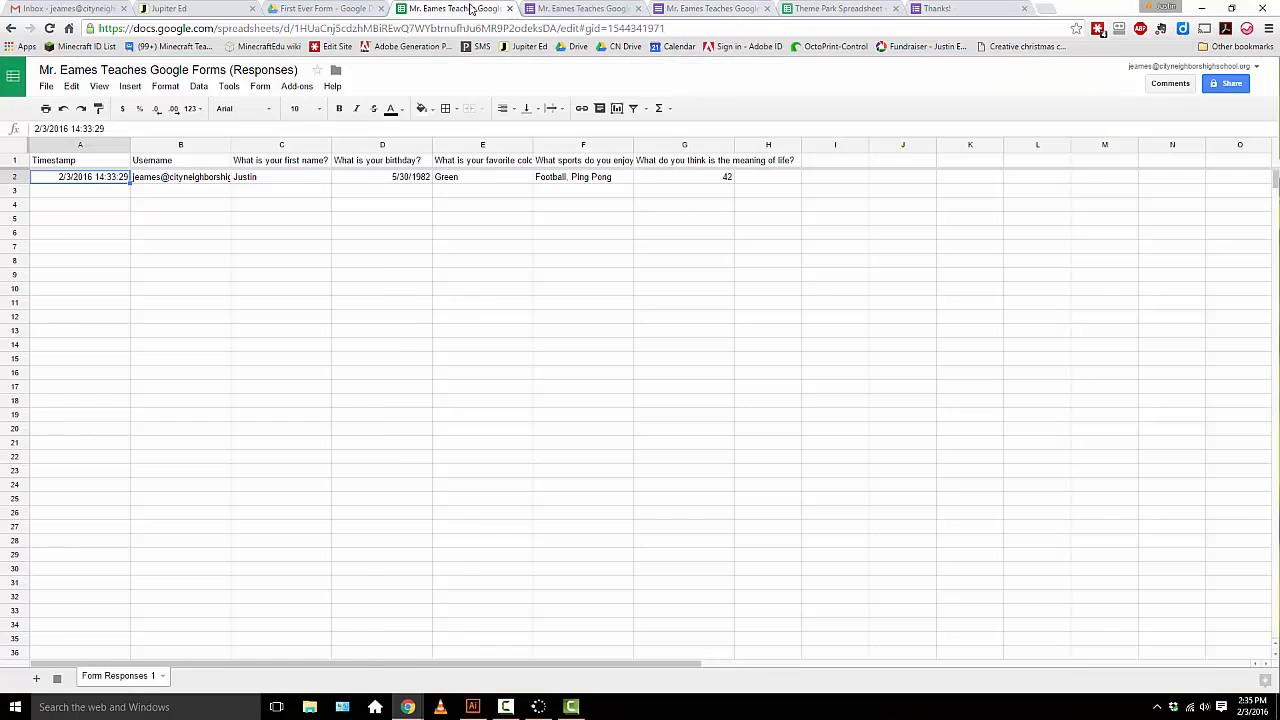
Go back to the form editor and open the form's sending options.
{"action": "left_click", "coordinate": [548, 5]}
{"action": "scroll", "coordinate": [530, 250], "scroll_direction": "up", "scroll_amount": 3}
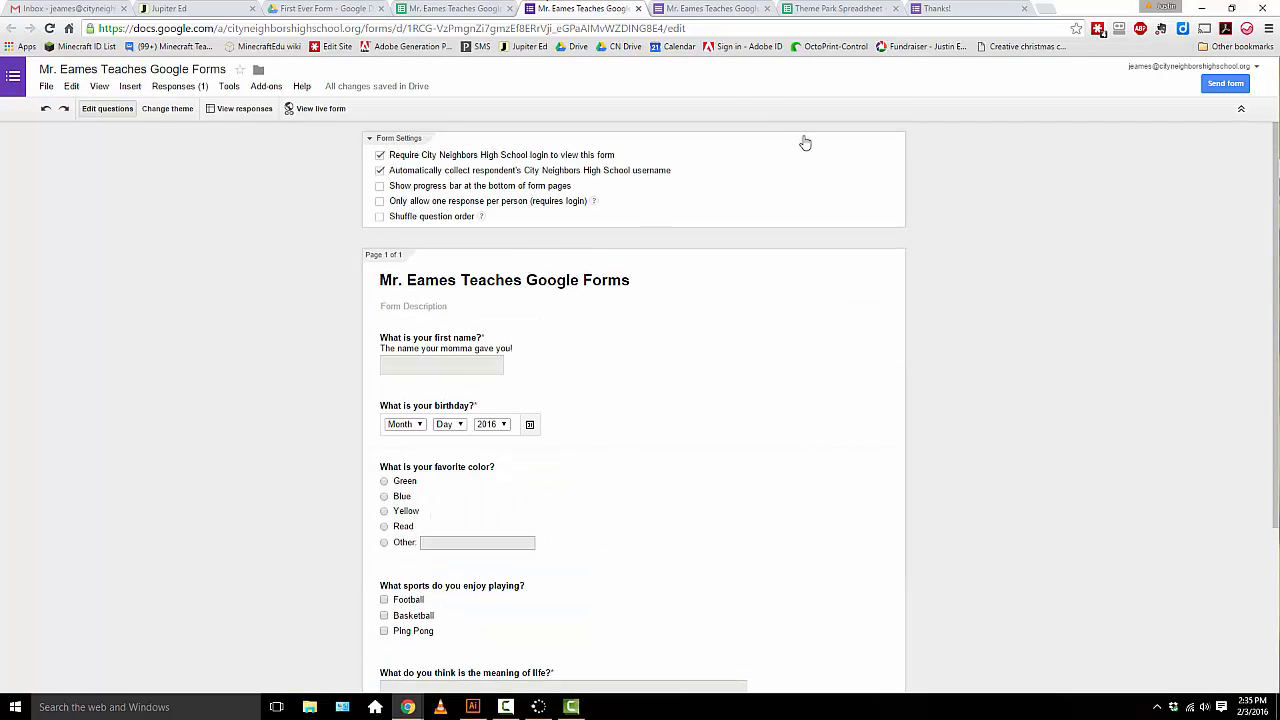
{"action": "left_click", "coordinate": [1224, 87]}
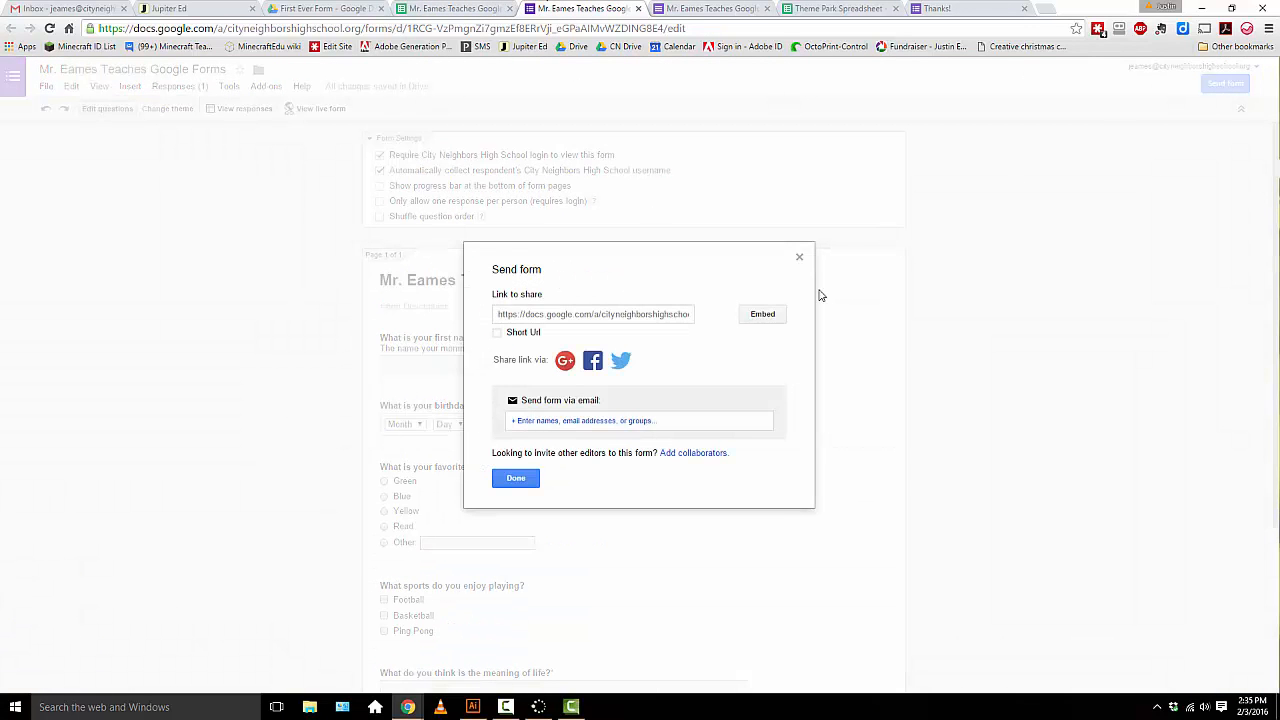
Shorten the form's share link with the Short Url option and select the whole link for copying.
{"action": "left_click", "coordinate": [497, 332]}
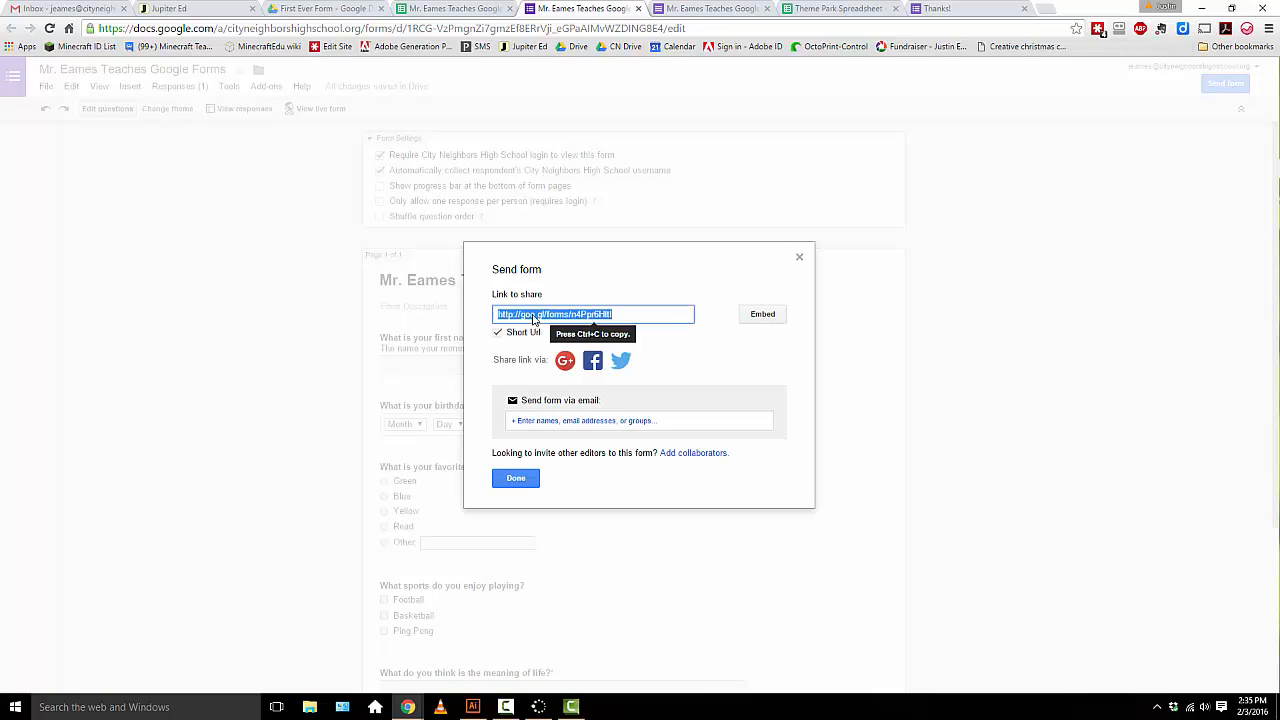
{"action": "left_click", "coordinate": [617, 313]}
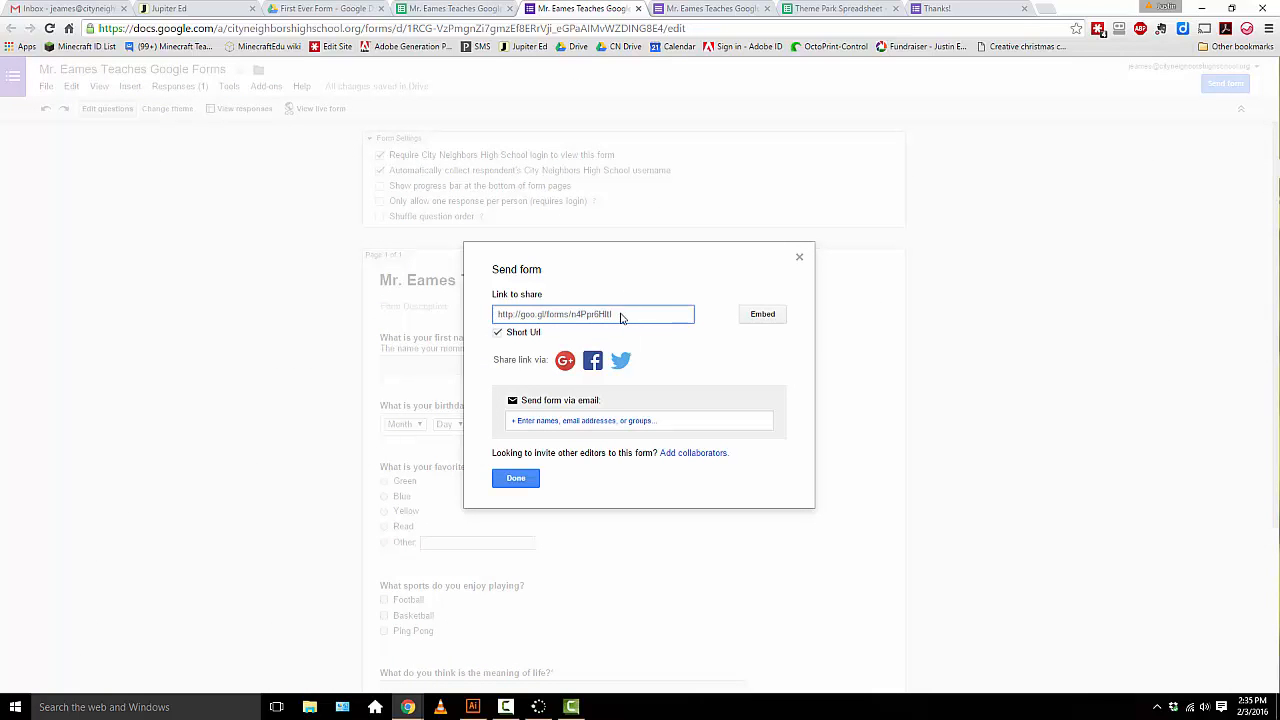
{"action": "left_click_drag", "start_coordinate": [620, 317], "coordinate": [478, 324]}
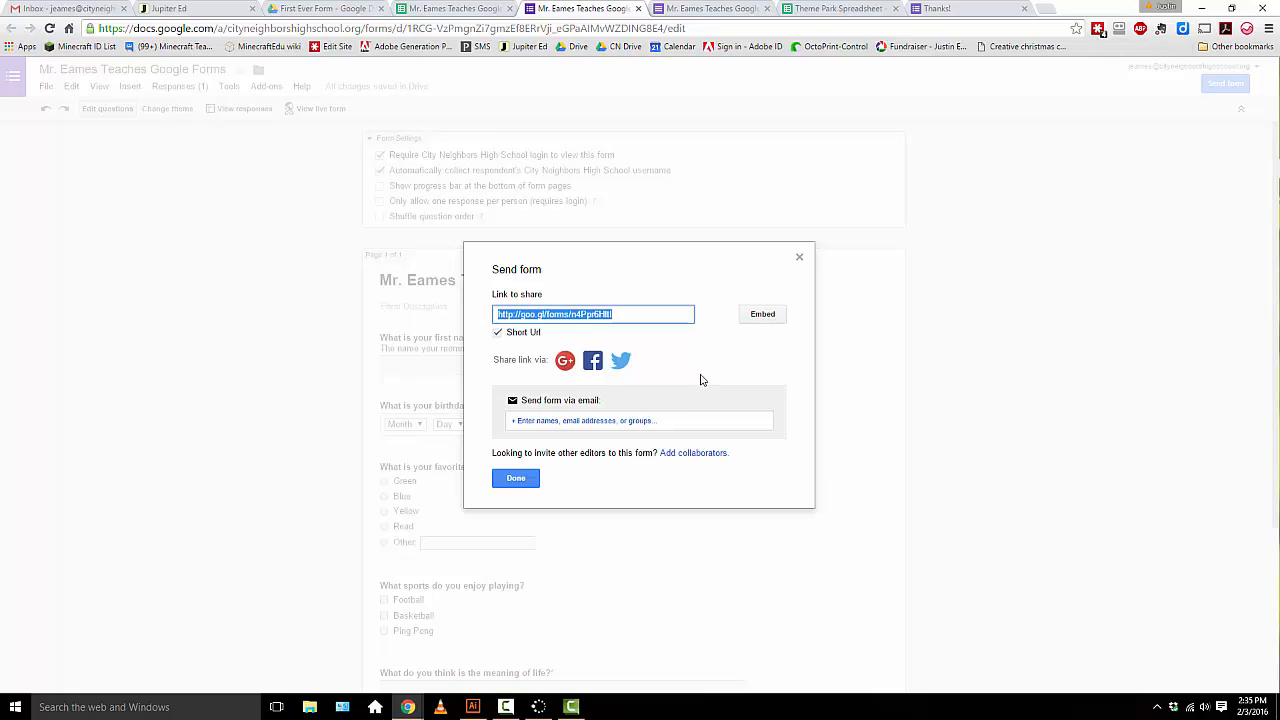
Draft a custom email message asking recipients to fill out the form, discard it unsent and close the sending options.
{"action": "left_click", "coordinate": [574, 419]}
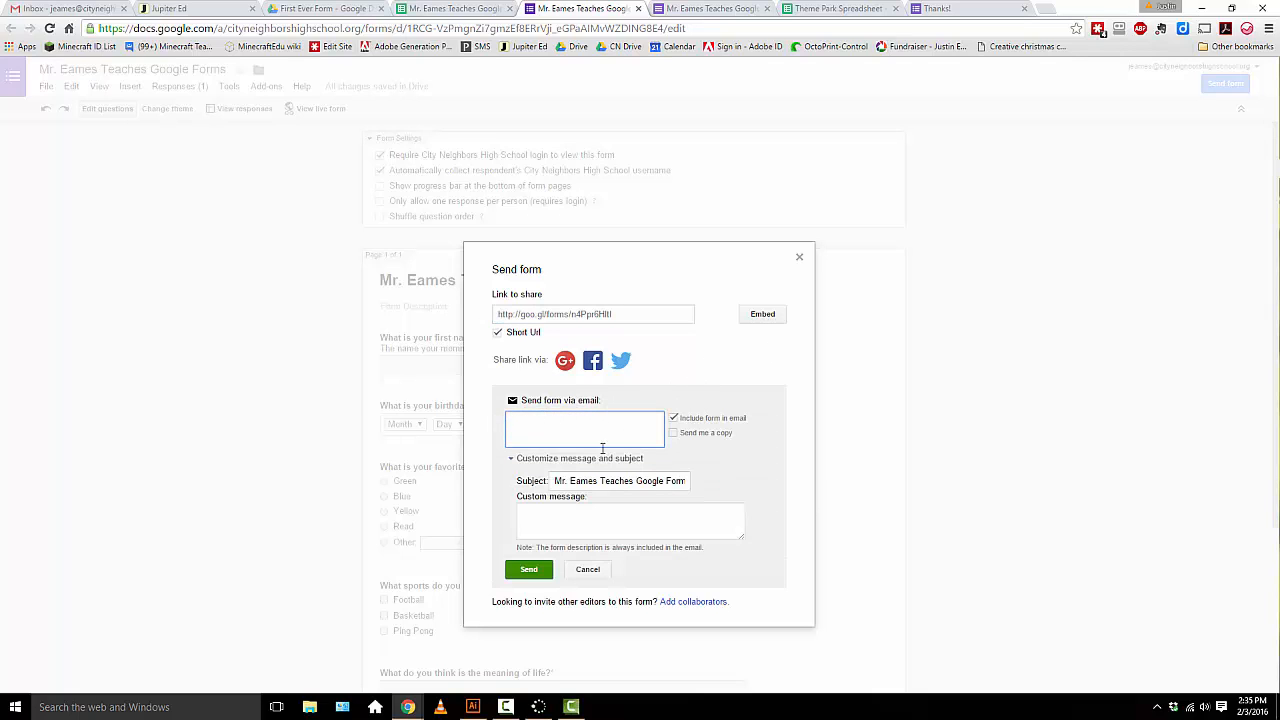
{"action": "left_click", "coordinate": [605, 512]}
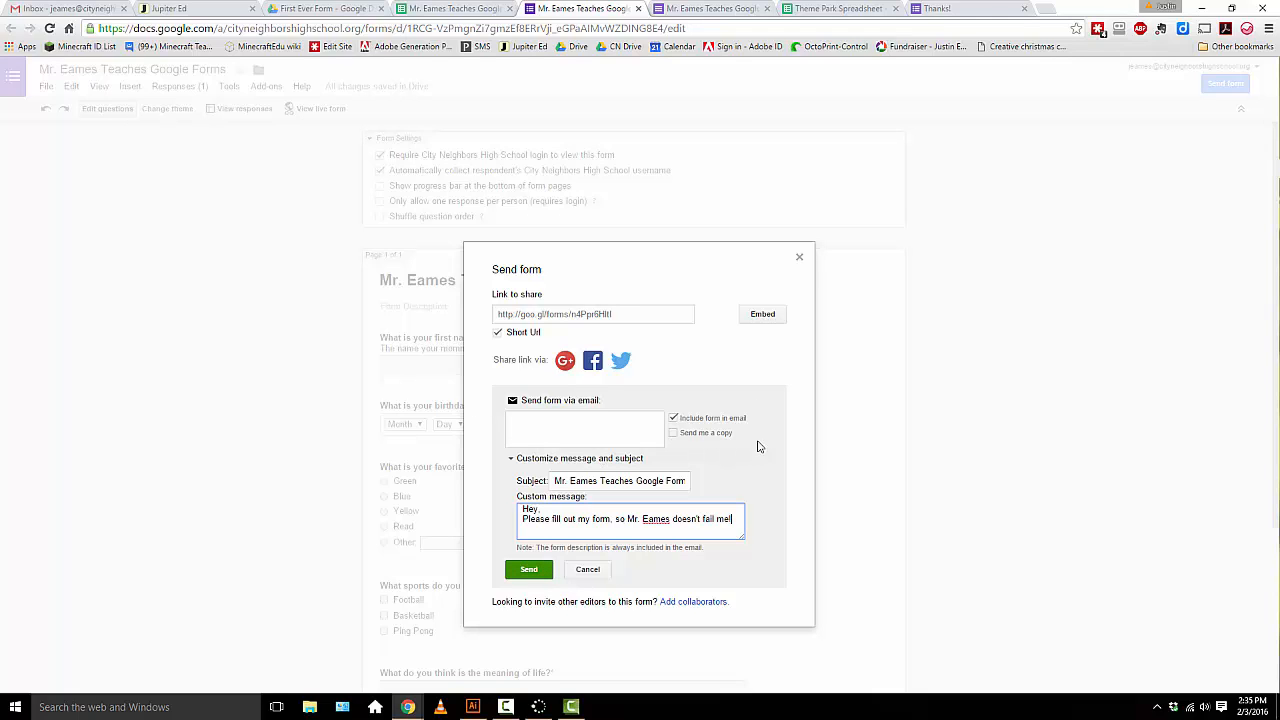
{"action": "left_click", "coordinate": [594, 572]}
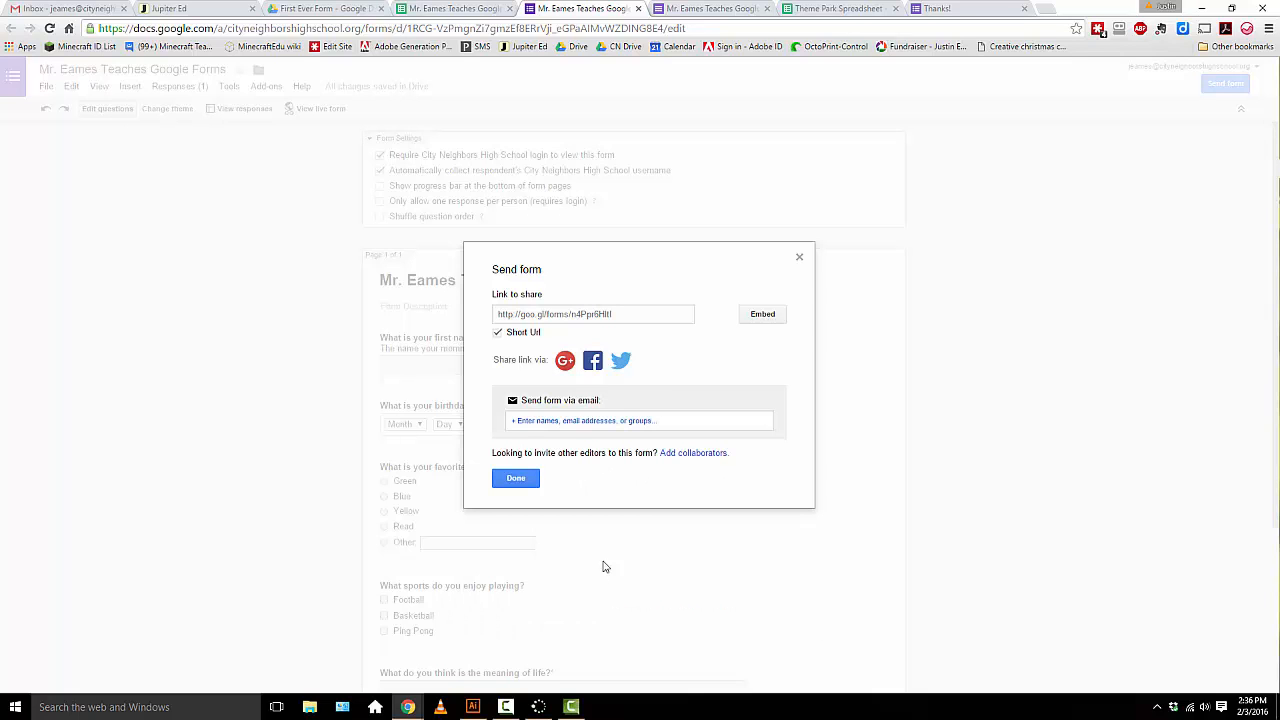
{"action": "left_click", "coordinate": [800, 257]}
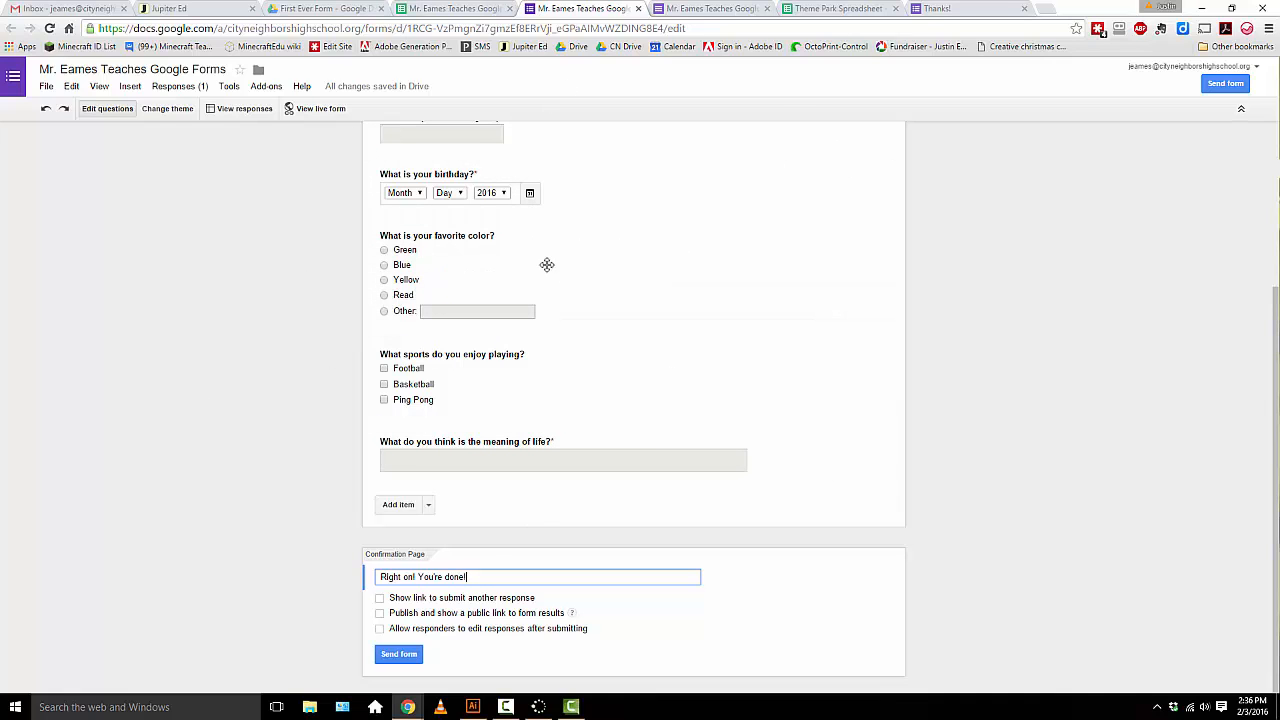
{"action": "scroll", "coordinate": [493, 320], "scroll_direction": "up", "scroll_amount": 2}
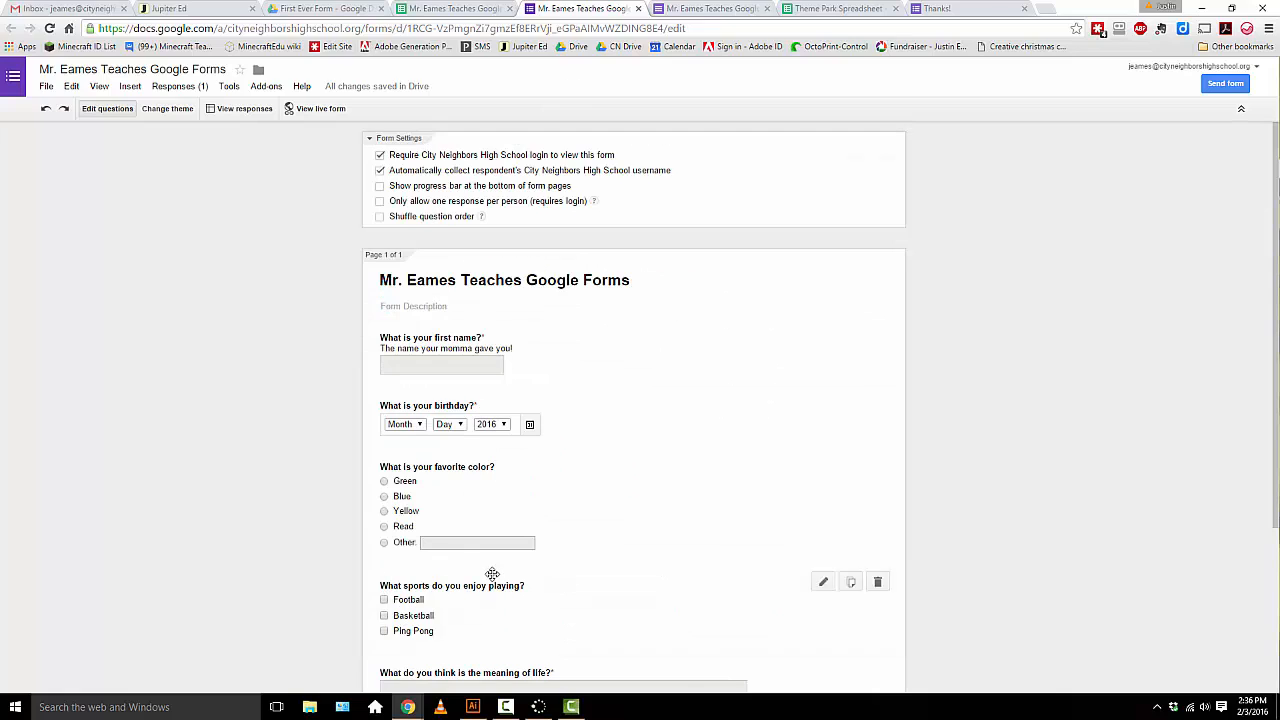